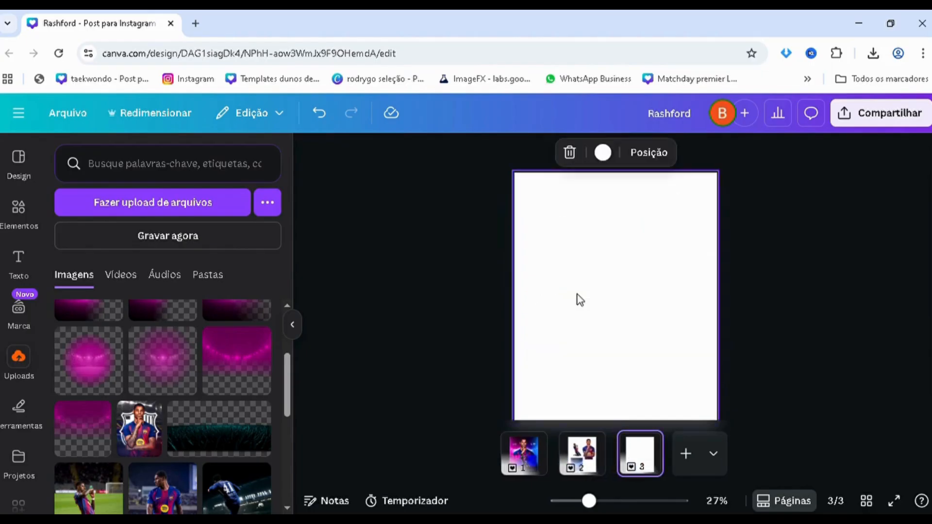
# Copy the blue stadium image from the page with the player cutouts and paste it onto the blank third page
pyautogui.click(18, 209)
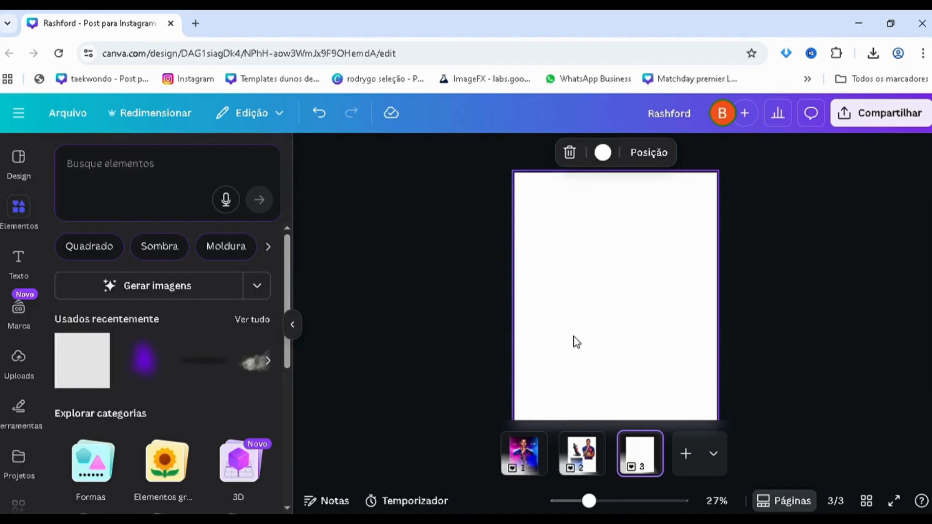
pyautogui.click(581, 458)
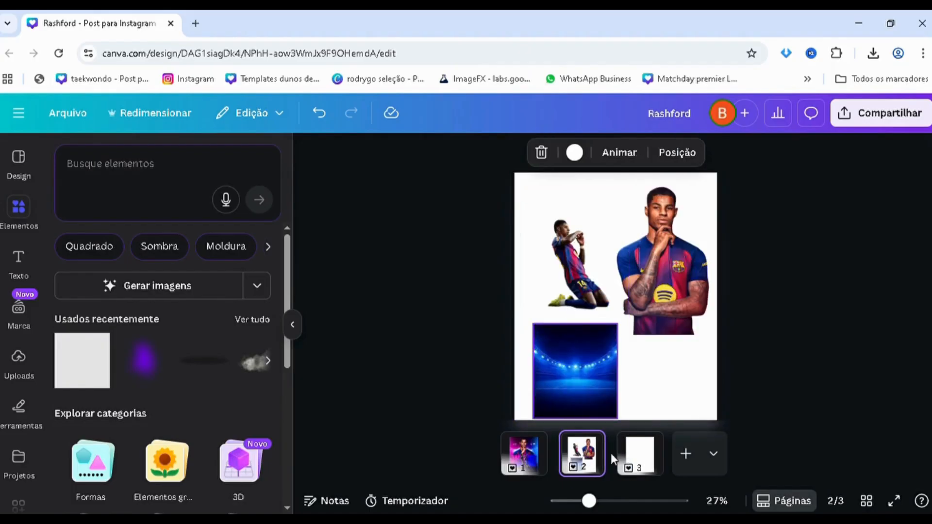
pyautogui.click(578, 396)
pyautogui.click(640, 454)
pyautogui.hotkey('ctrl', 'v')
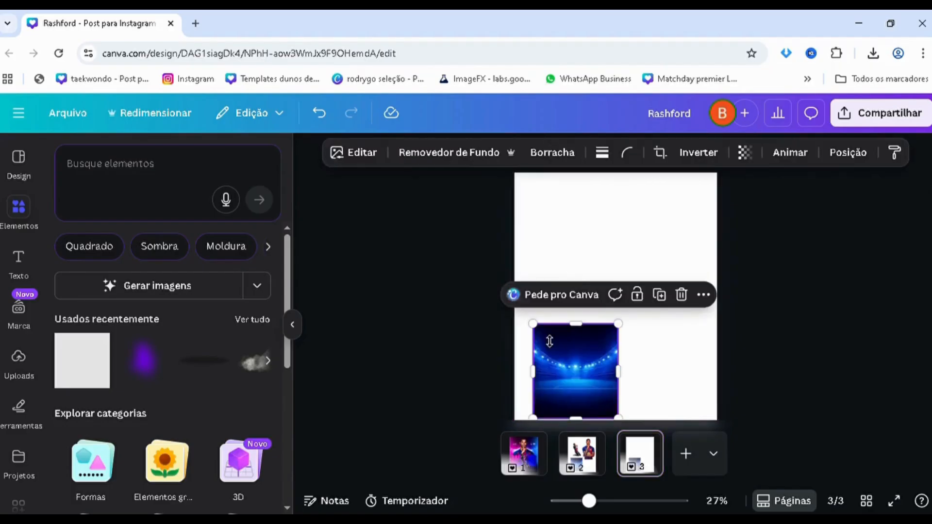
# Enlarge and reposition the blue stadium image so it covers the whole page as a background
pyautogui.moveTo(449, 272); pyautogui.dragTo(308, 194)
pyautogui.moveTo(420, 247); pyautogui.dragTo(572, 289)
pyautogui.click(428, 285)
pyautogui.scroll(-2, 470, 362)
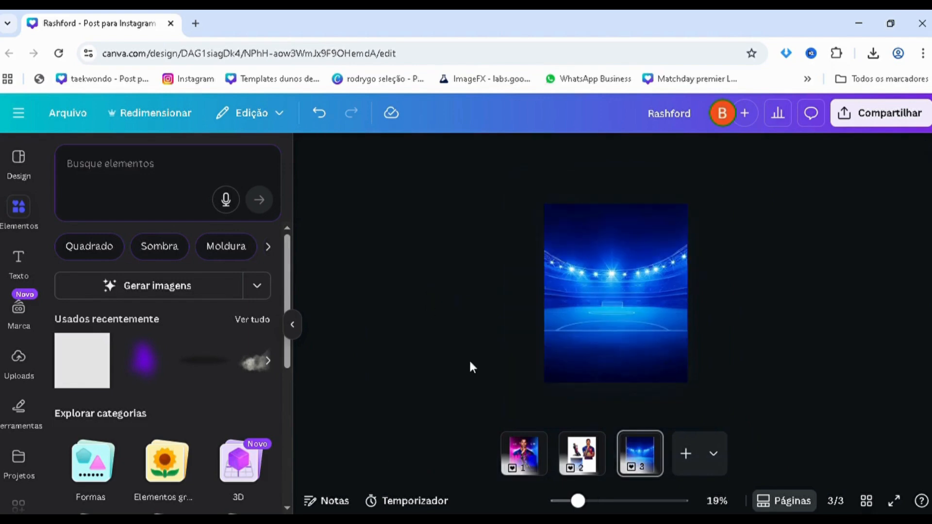
# Compare the stadium page with the finished poster on page 1, and reorder it to become page 2
pyautogui.click(535, 469)
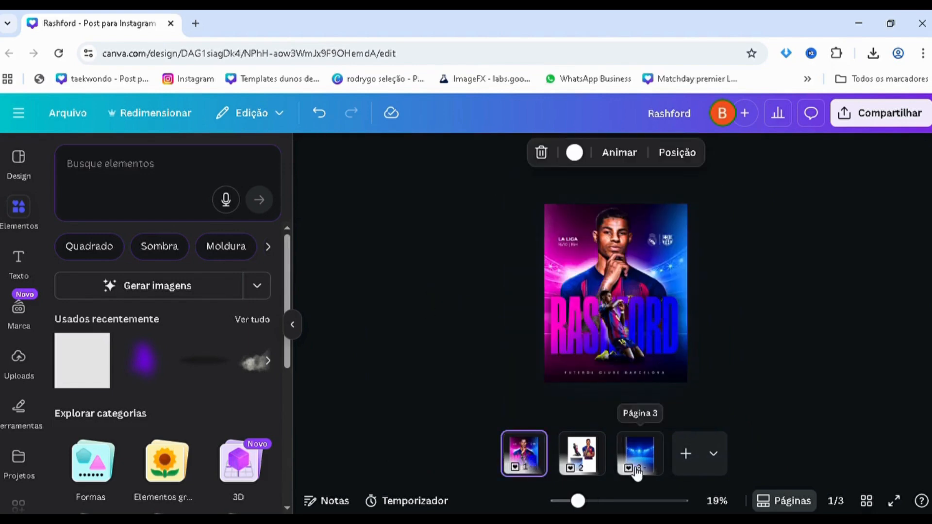
pyautogui.click(633, 464)
pyautogui.click(535, 472)
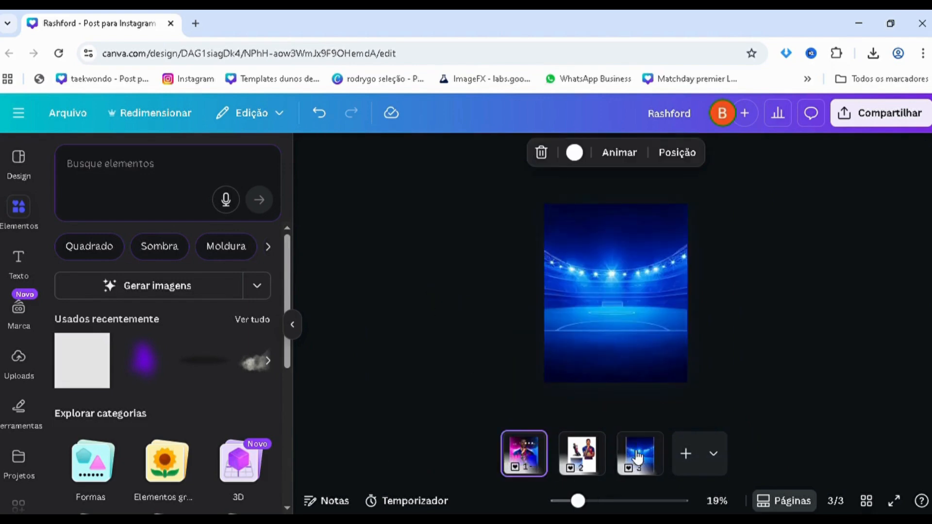
pyautogui.click(652, 465)
pyautogui.scroll(1, 506, 351)
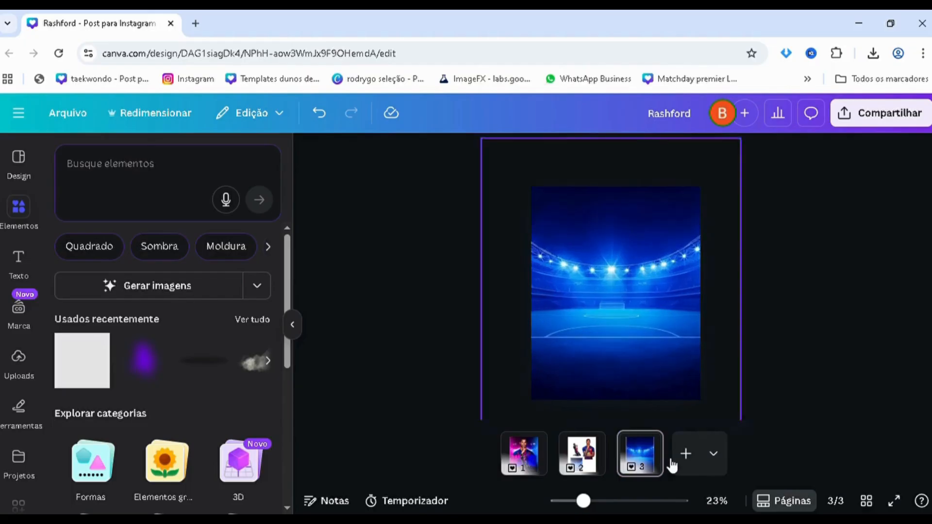
pyautogui.moveTo(569, 476); pyautogui.dragTo(559, 472)
pyautogui.click(466, 305)
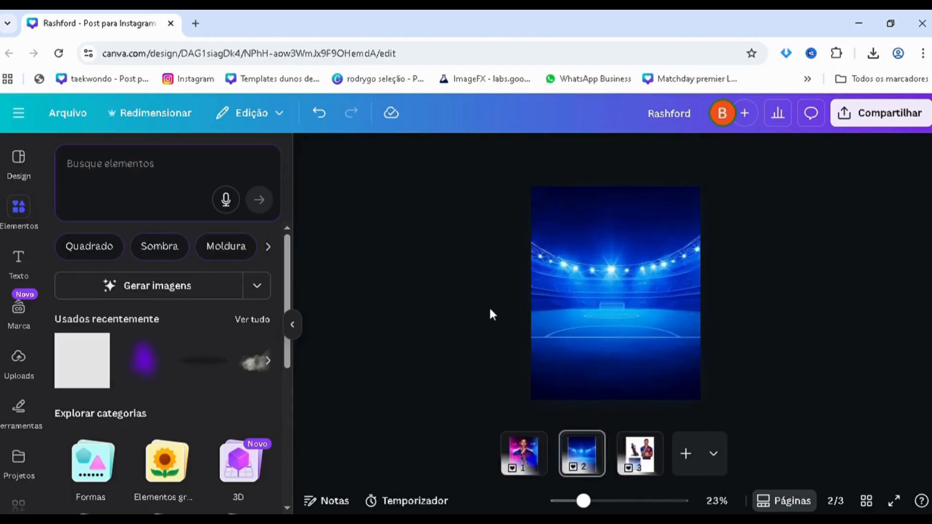
# Duplicate the stadium image exactly over the original and test the top copy's transparency, leaving it at 100
pyautogui.click(556, 301)
pyautogui.moveTo(578, 305); pyautogui.dragTo(583, 310)
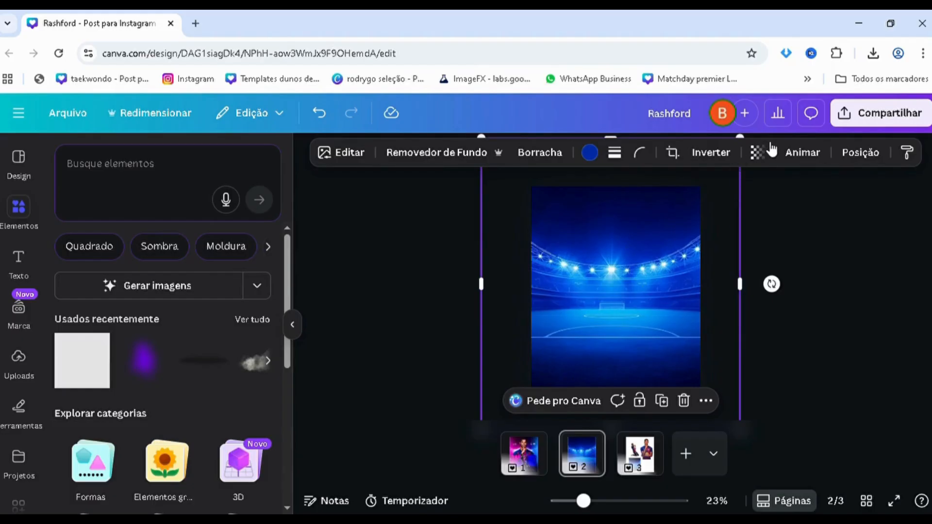
pyautogui.click(758, 152)
pyautogui.moveTo(790, 209); pyautogui.dragTo(919, 226)
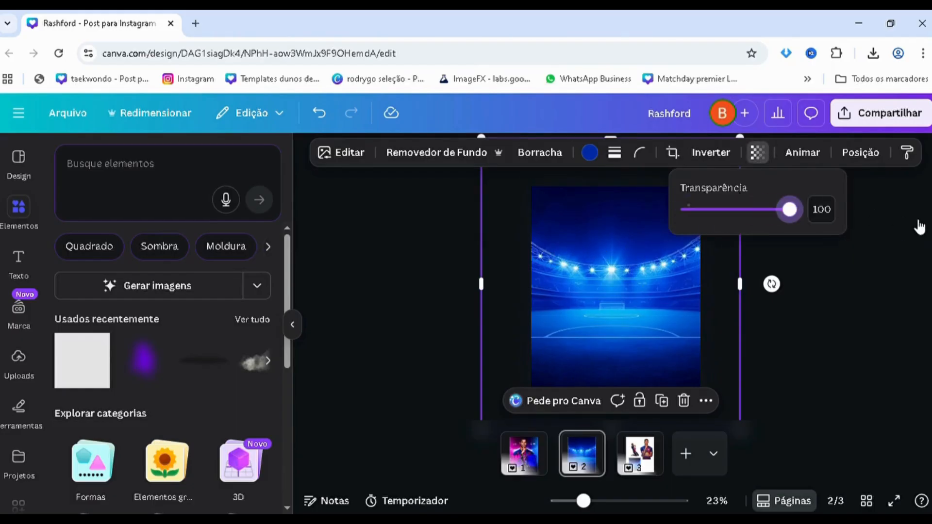
# Show the page's layers and preview the upper stadium copy's transparency, returning it to 100
pyautogui.rightClick(543, 284)
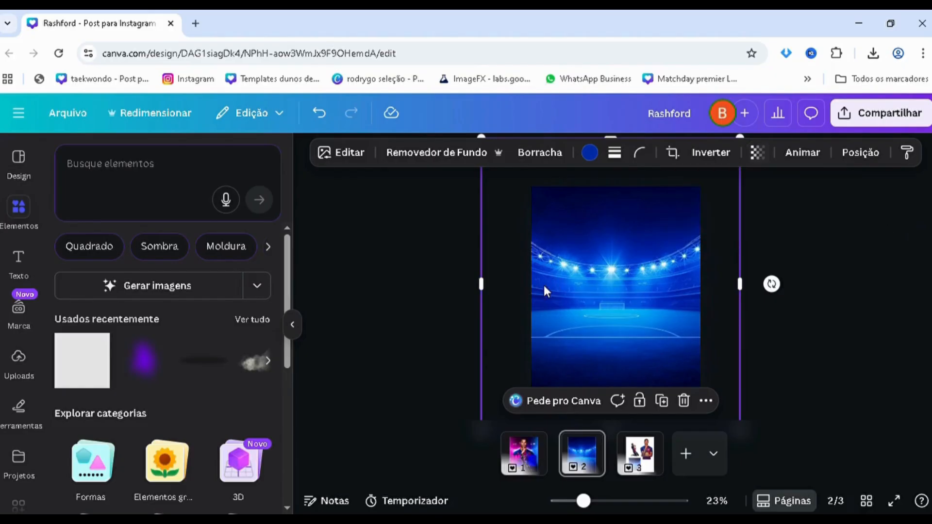
pyautogui.moveTo(592, 315)
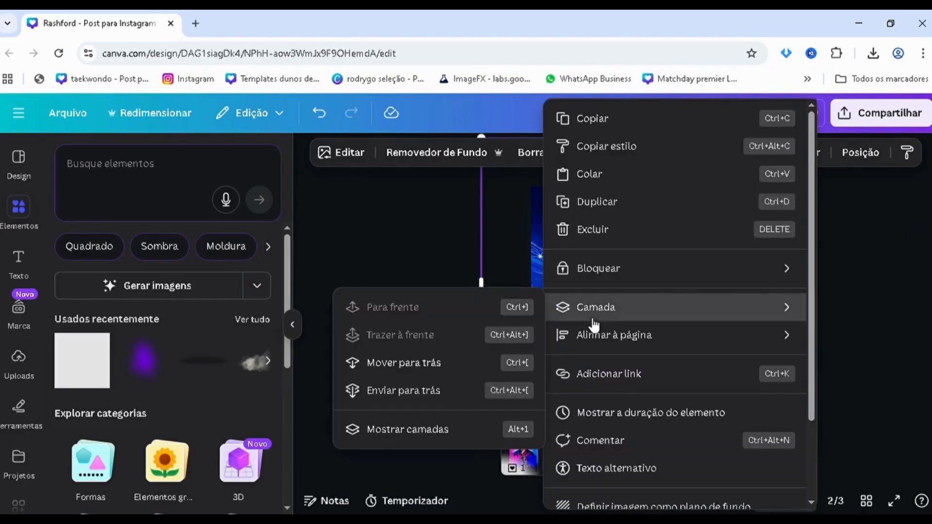
pyautogui.click(407, 429)
pyautogui.moveTo(166, 317); pyautogui.dragTo(167, 297)
pyautogui.click(758, 153)
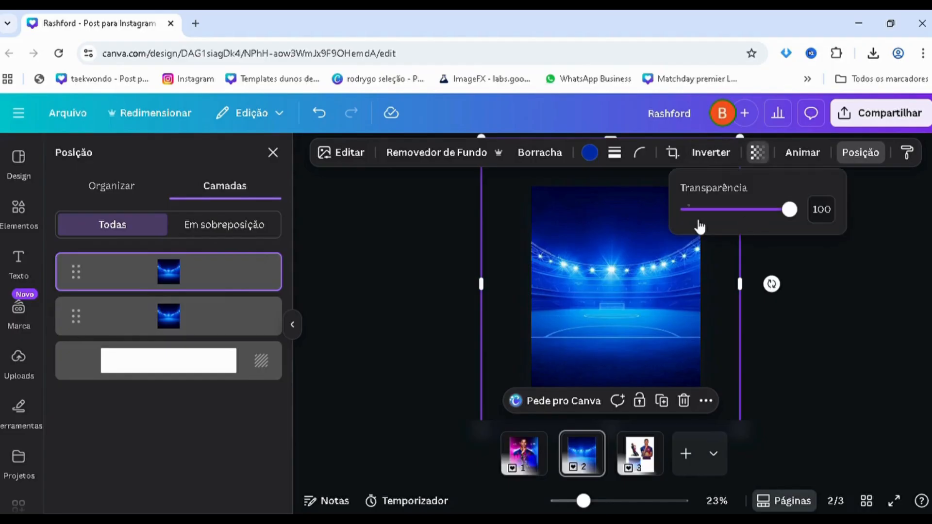
pyautogui.moveTo(790, 209); pyautogui.dragTo(897, 261)
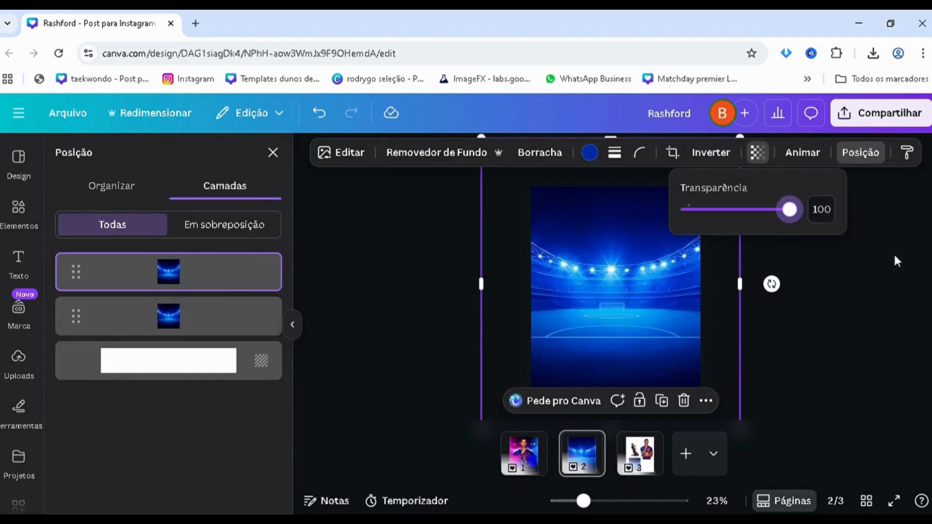
# Recolour the top stadium image to pink by setting the hue of its blue colour to 41
pyautogui.click(342, 161)
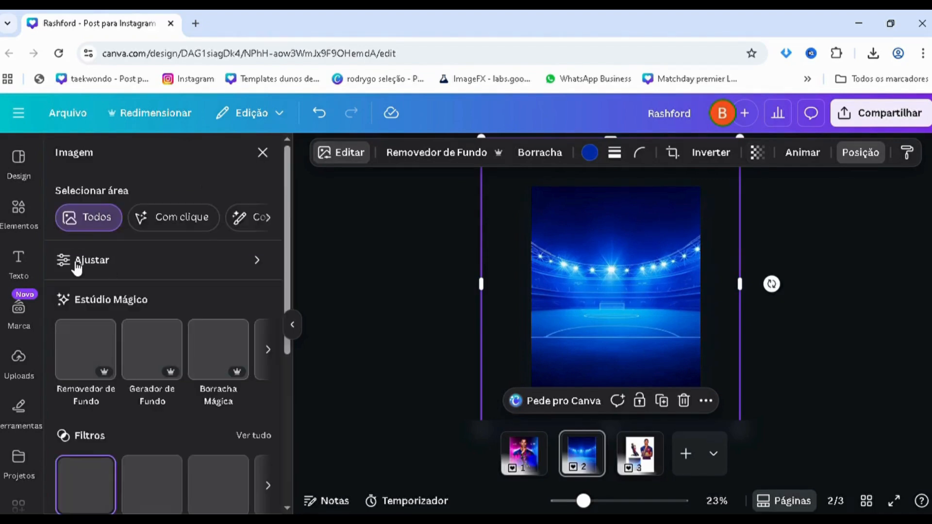
pyautogui.click(77, 268)
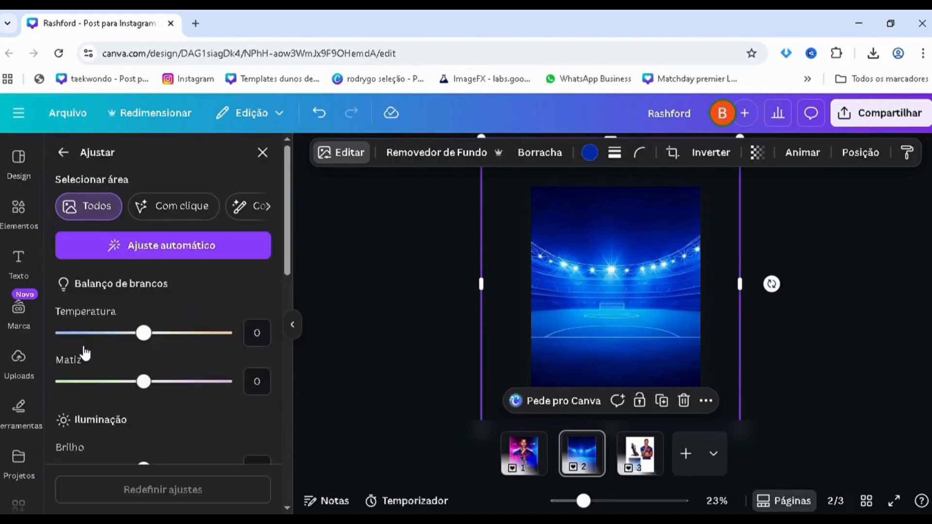
pyautogui.scroll(-2, 86, 354)
pyautogui.scroll(-8, 88, 355)
pyautogui.click(106, 362)
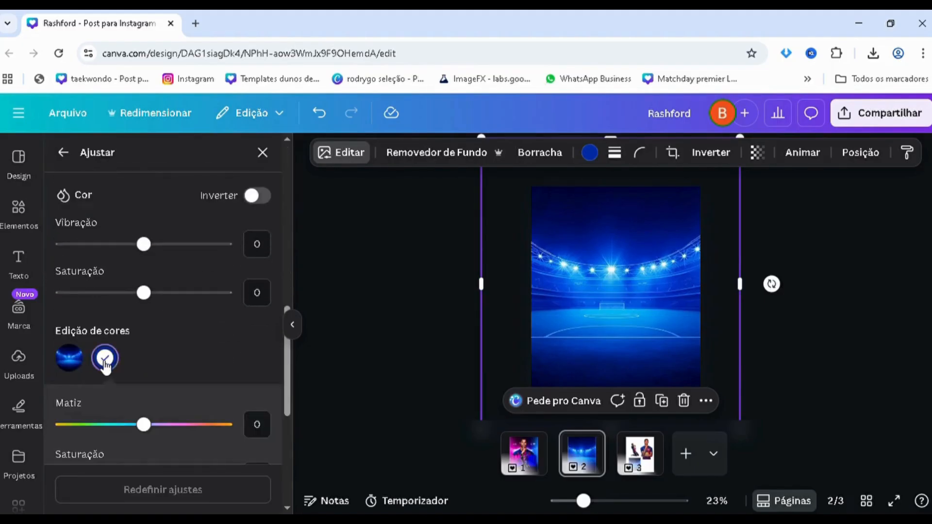
pyautogui.moveTo(170, 359); pyautogui.dragTo(183, 363)
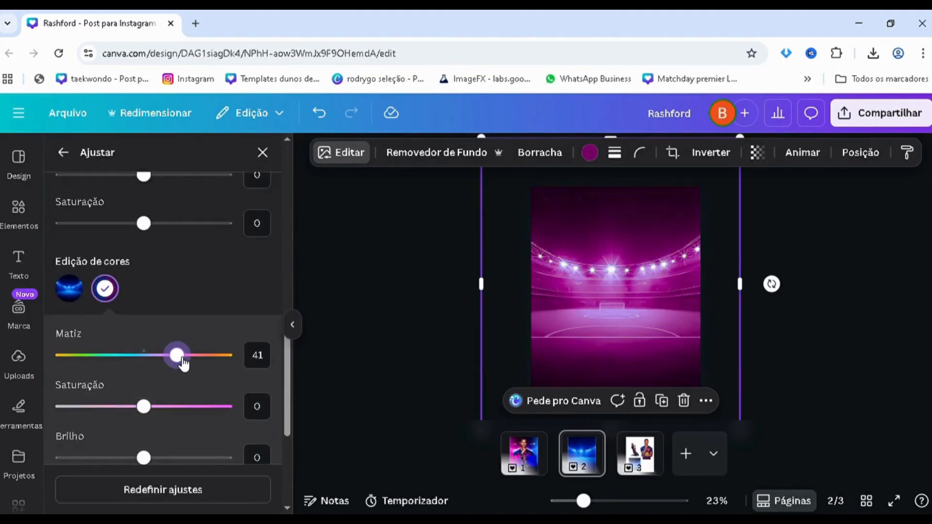
# Set the brightness of the stadium image's edited colour to 48
pyautogui.scroll(-2, 179, 412)
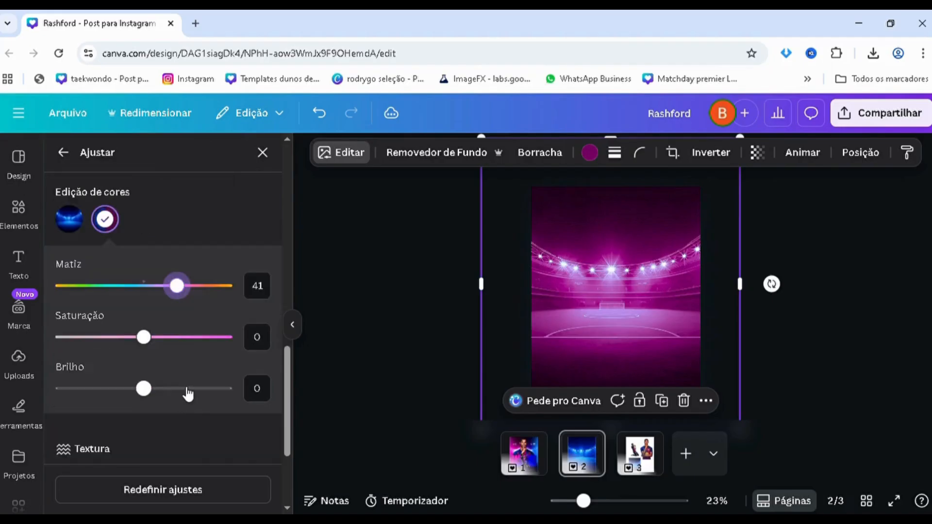
pyautogui.moveTo(188, 389); pyautogui.dragTo(189, 393)
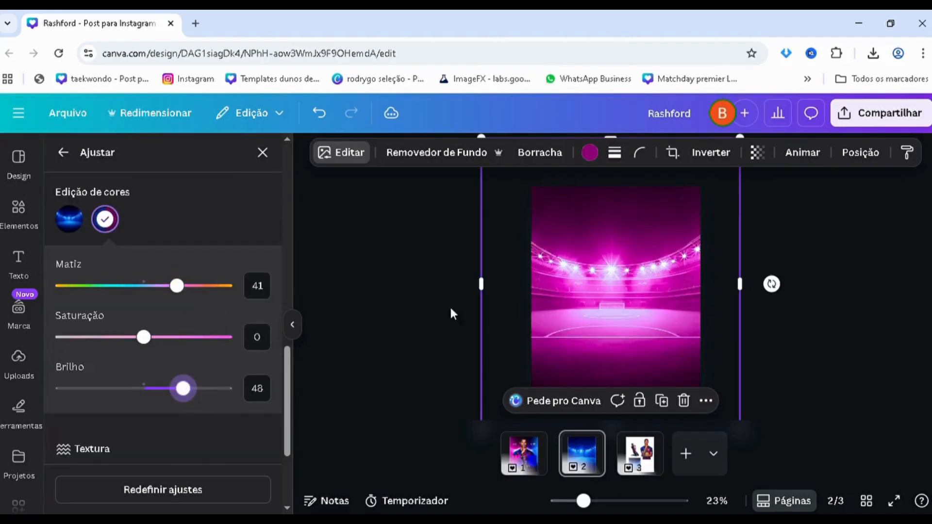
pyautogui.click(404, 335)
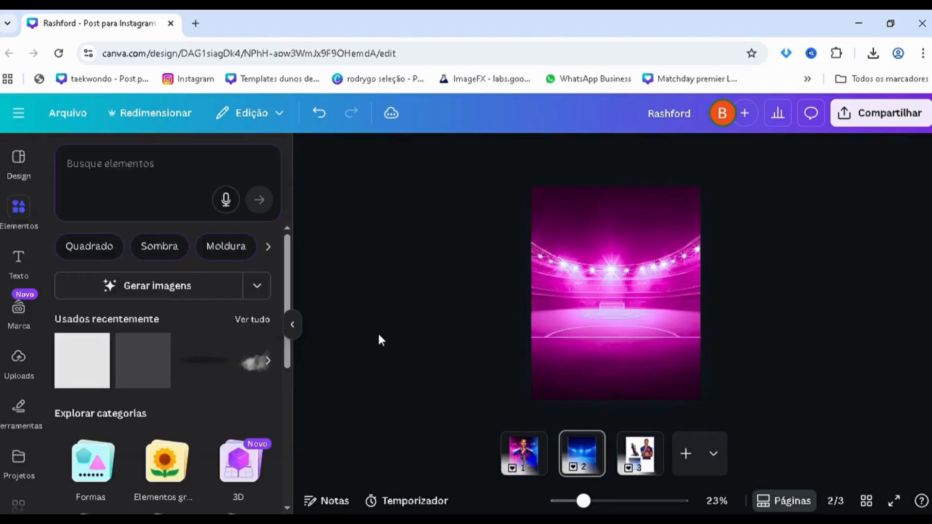
# Try cropping the pink stadium image to the left half of the page, and restore its full width
pyautogui.click(614, 333)
pyautogui.moveTo(752, 326); pyautogui.dragTo(701, 312)
pyautogui.click(828, 355)
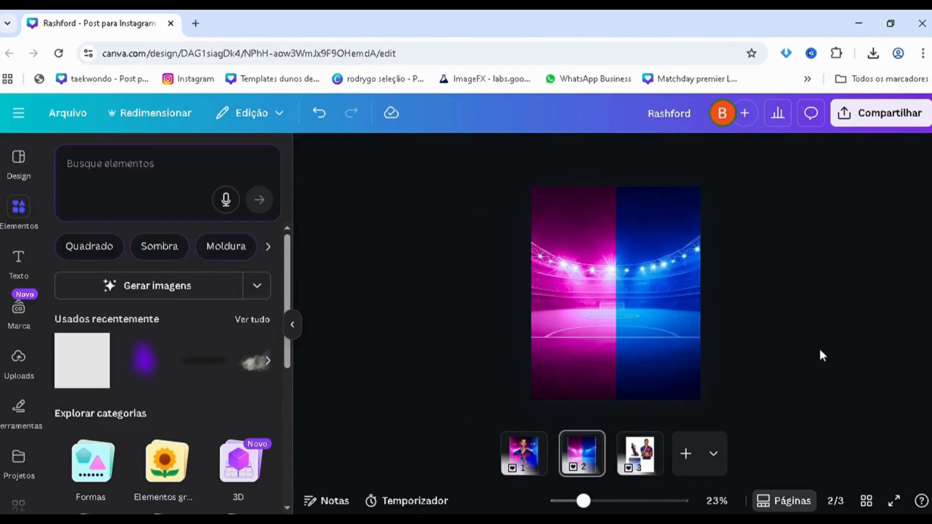
pyautogui.click(564, 319)
pyautogui.moveTo(616, 318); pyautogui.dragTo(786, 328)
pyautogui.hotkey('ctrl', 'z')
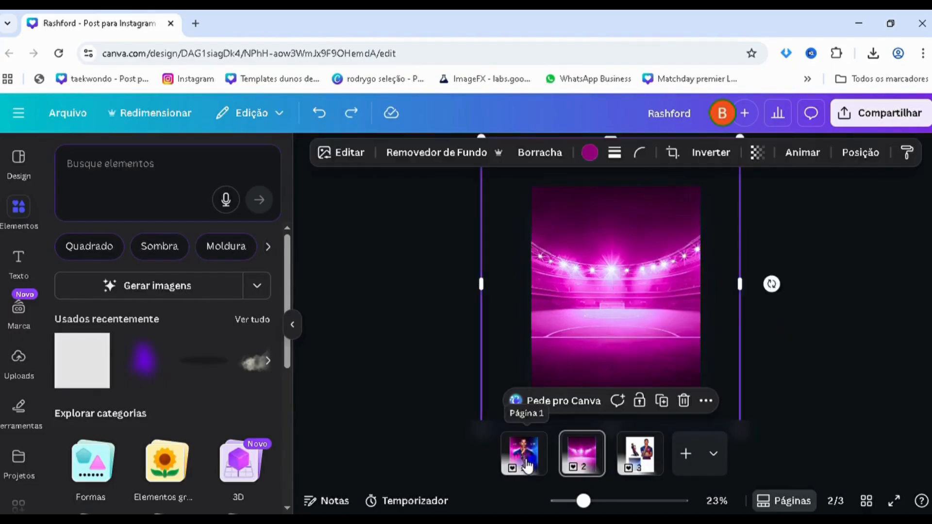
# Compare the pink stadium page with the colour transition in the finished poster on page 1
pyautogui.click(406, 384)
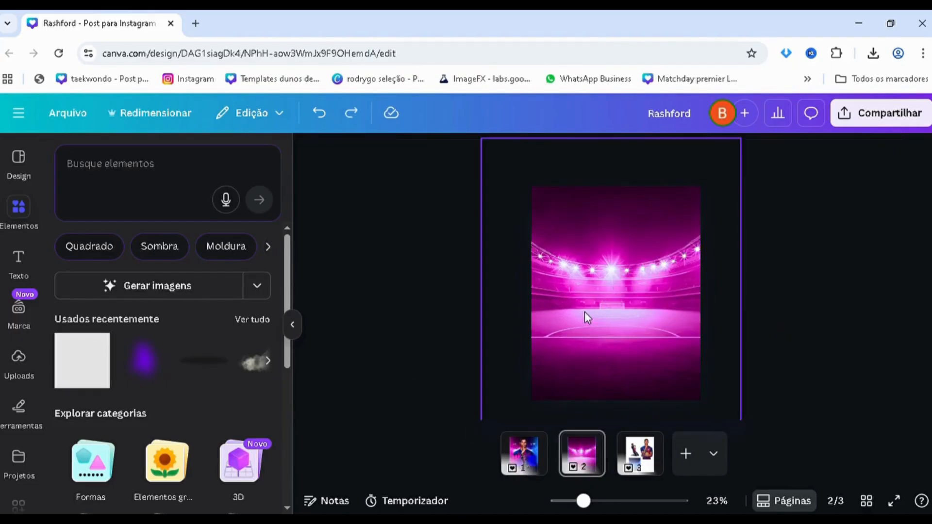
pyautogui.click(529, 464)
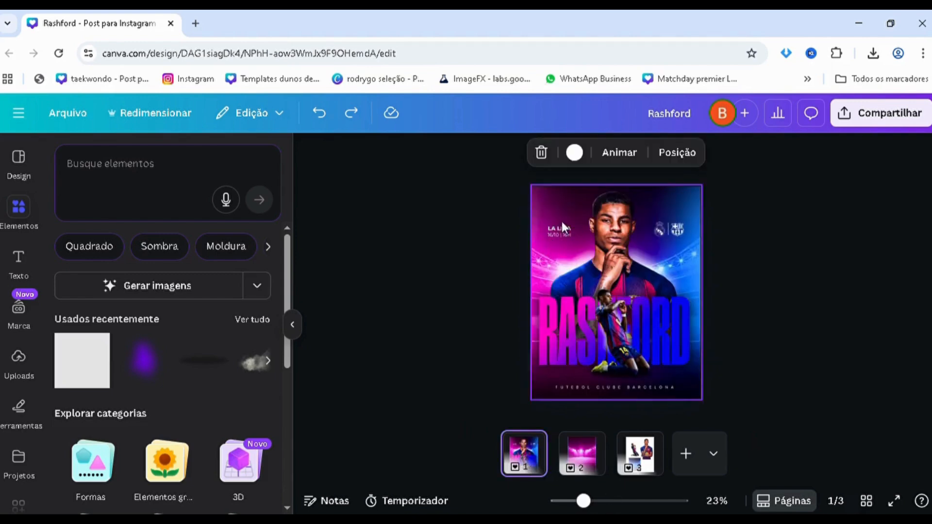
pyautogui.click(571, 464)
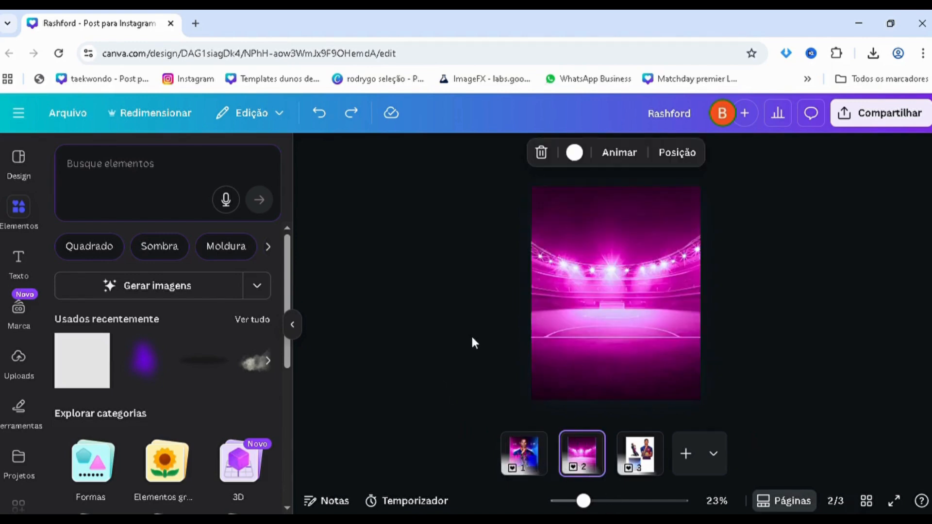
# With the pink stadium image selected, find the Image Blender app by searching for "image blender" and open it
pyautogui.click(474, 294)
pyautogui.scroll(-7, 17, 340)
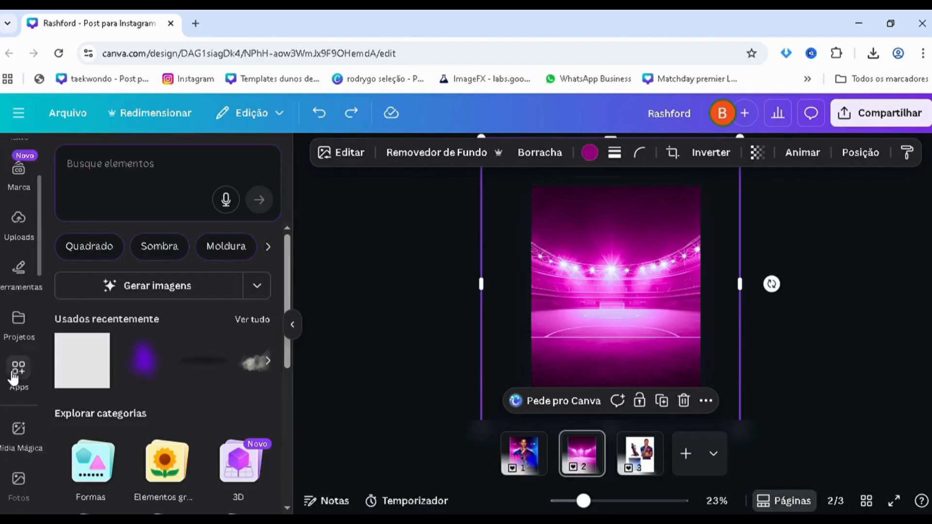
pyautogui.click(18, 175)
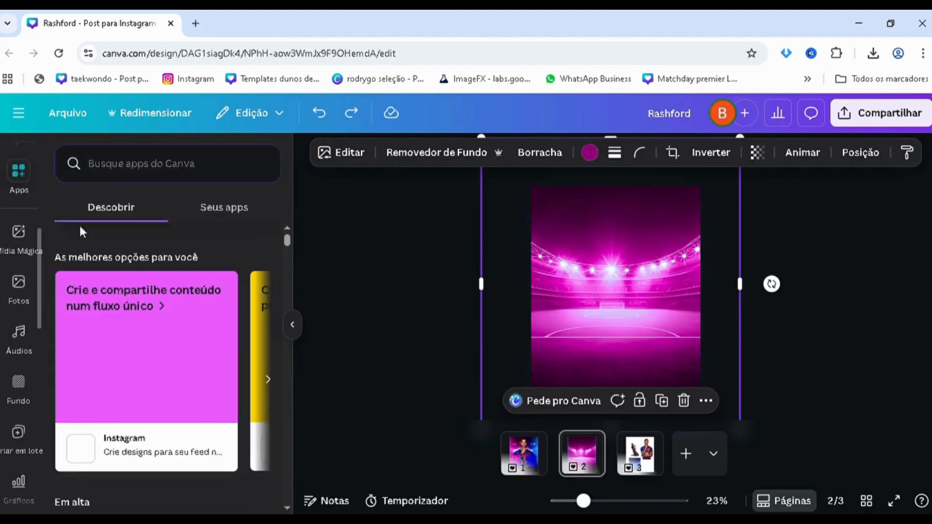
pyautogui.click(116, 170)
pyautogui.write('i')
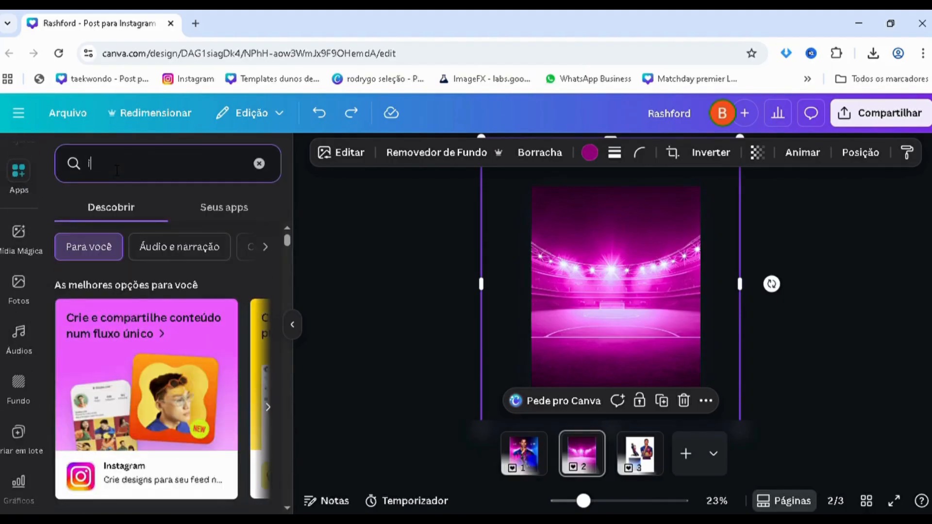
pyautogui.write('mage blender')
pyautogui.press('Return')
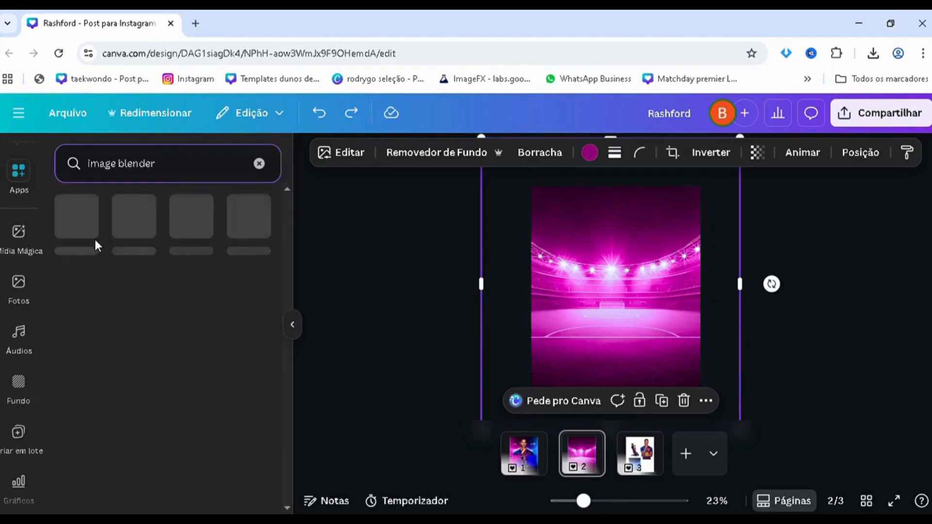
pyautogui.click(76, 225)
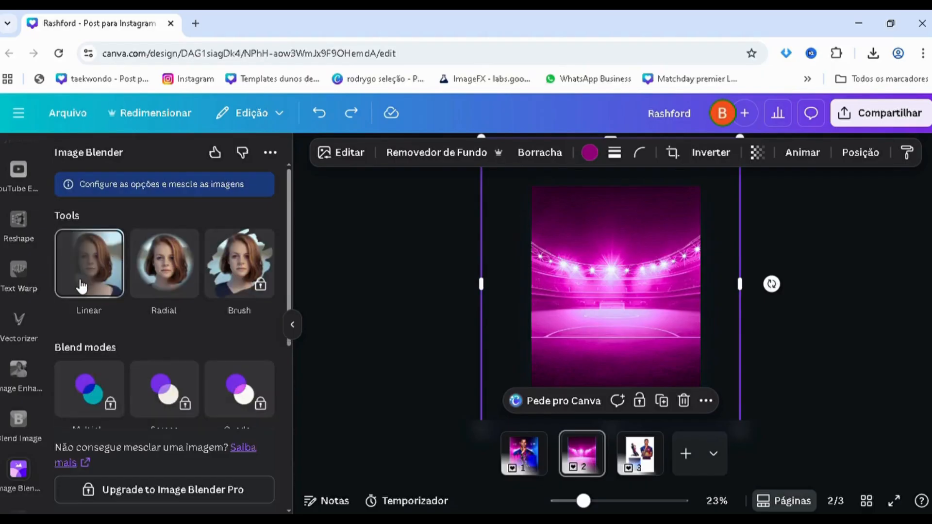
# Apply a Linear blend to the pink stadium image and turn its gradient from vertical to roughly horizontal
pyautogui.click(76, 279)
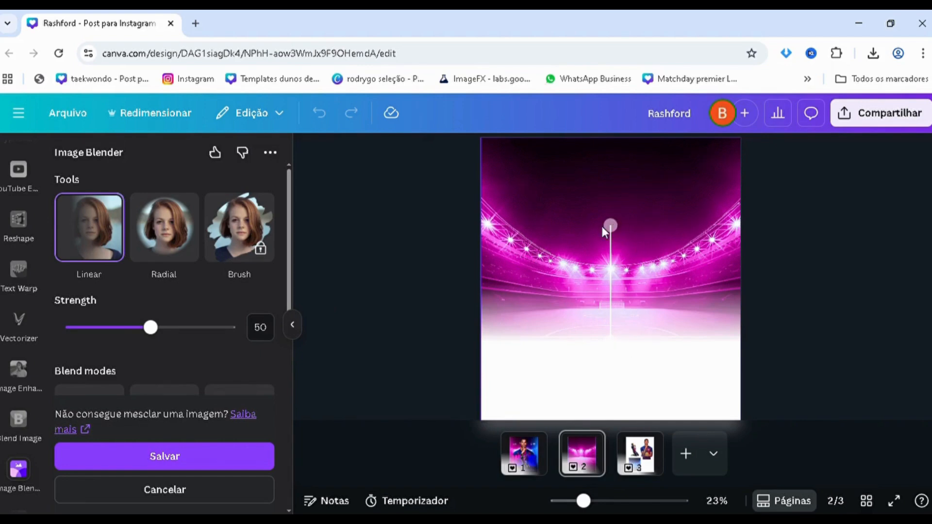
pyautogui.moveTo(615, 352); pyautogui.dragTo(594, 297)
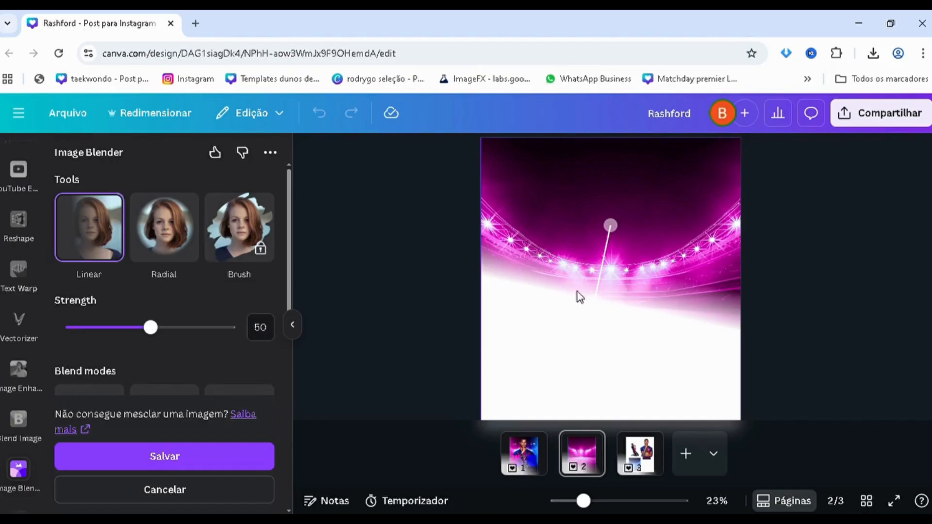
pyautogui.moveTo(602, 311); pyautogui.dragTo(653, 226)
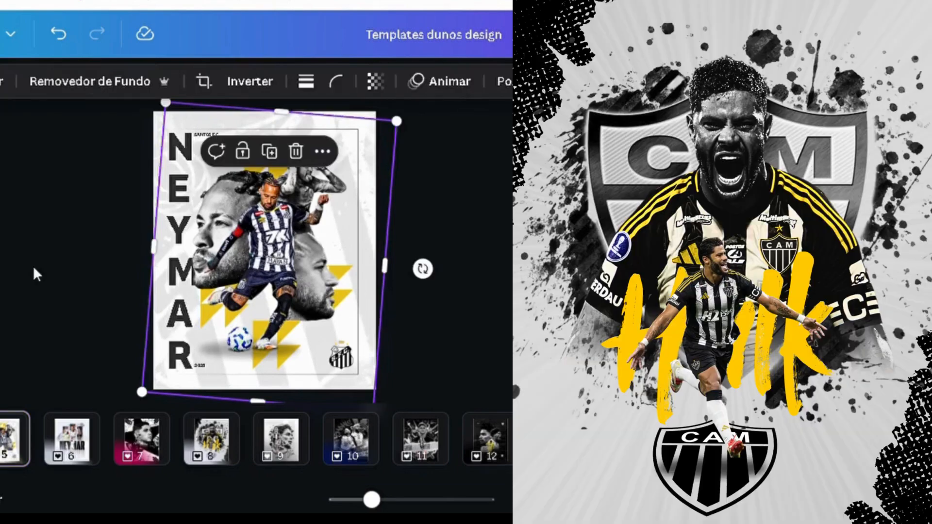
pyautogui.click(33, 266)
pyautogui.click(277, 454)
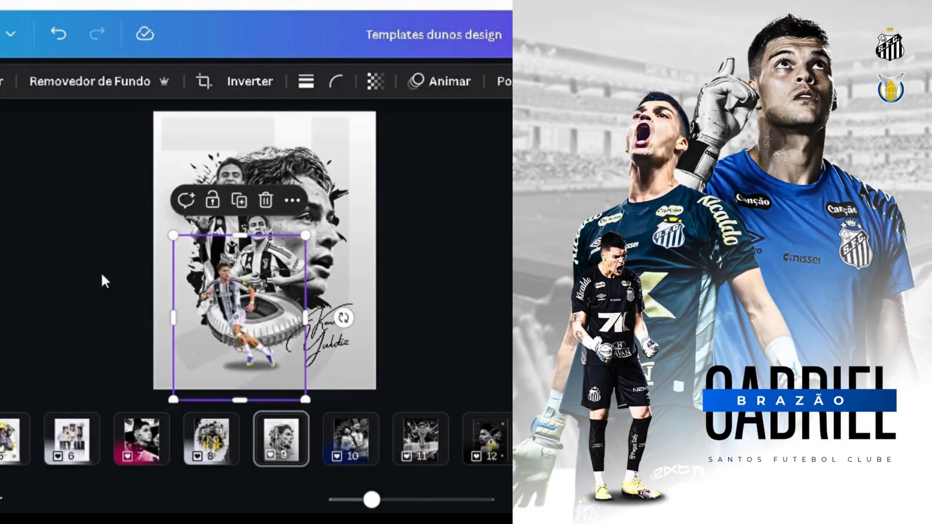
# Browse the football poster pages of the Templates dunos design for reference, from page 9 through page 71
pyautogui.click(34, 264)
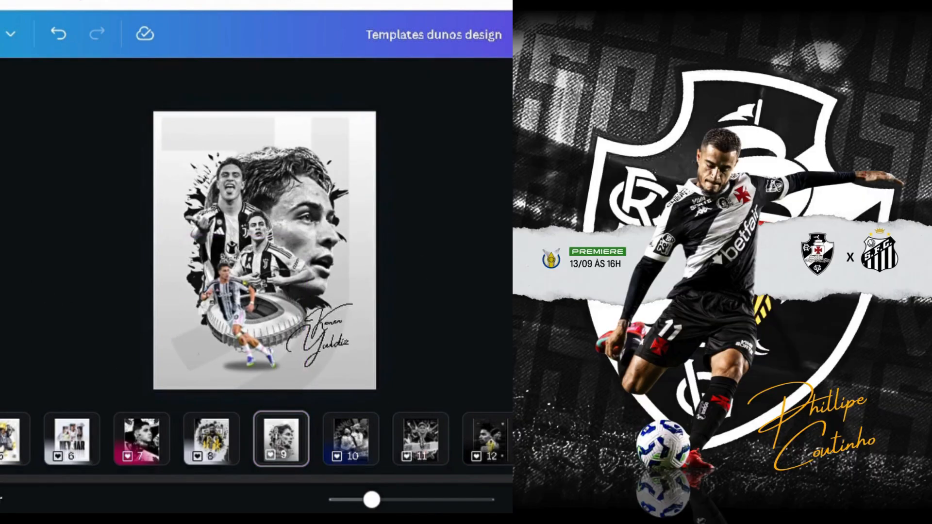
pyautogui.hscroll(10, 252, 497)
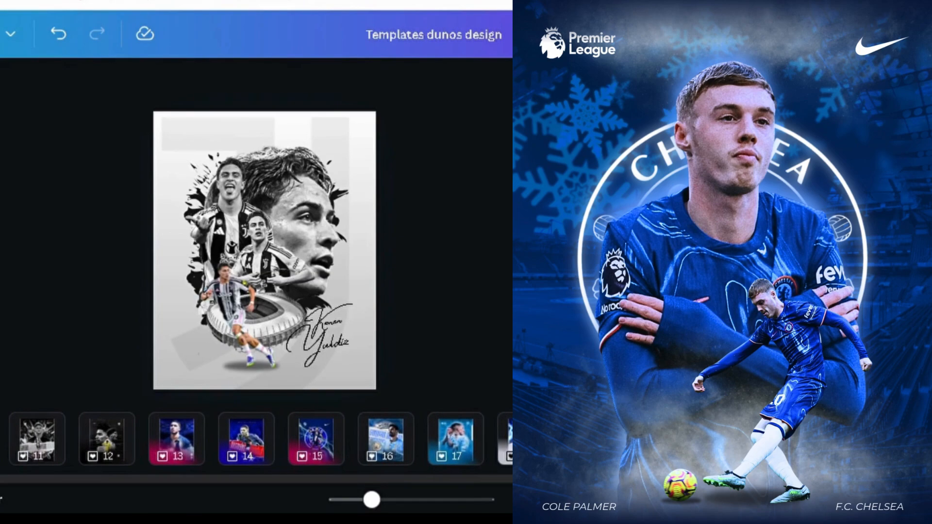
pyautogui.click(100, 461)
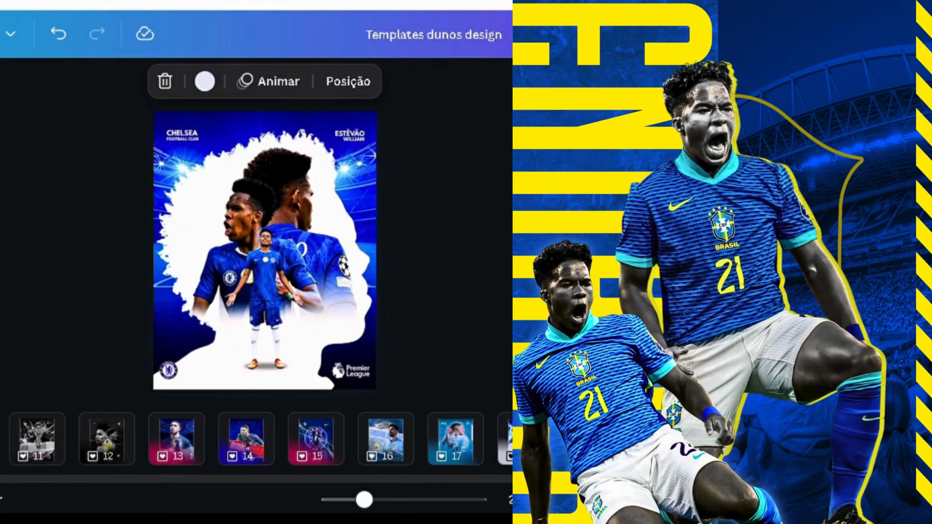
pyautogui.hscroll(5, 103, 482)
pyautogui.hscroll(15, 103, 483)
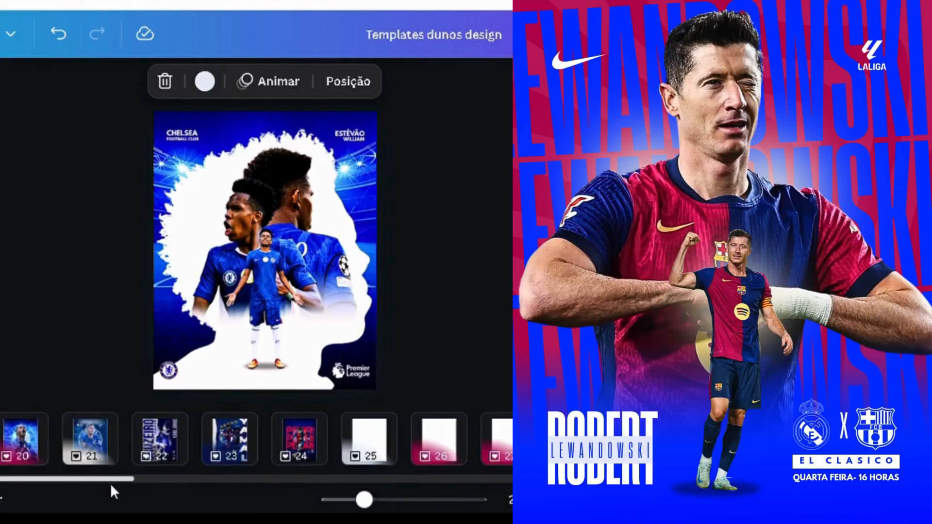
pyautogui.hscroll(15, 161, 494)
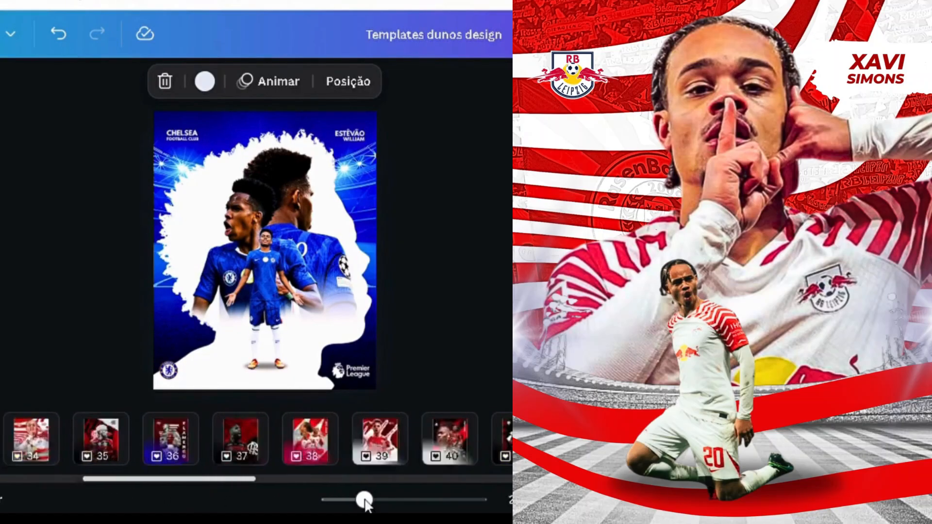
pyautogui.hscroll(9, 367, 505)
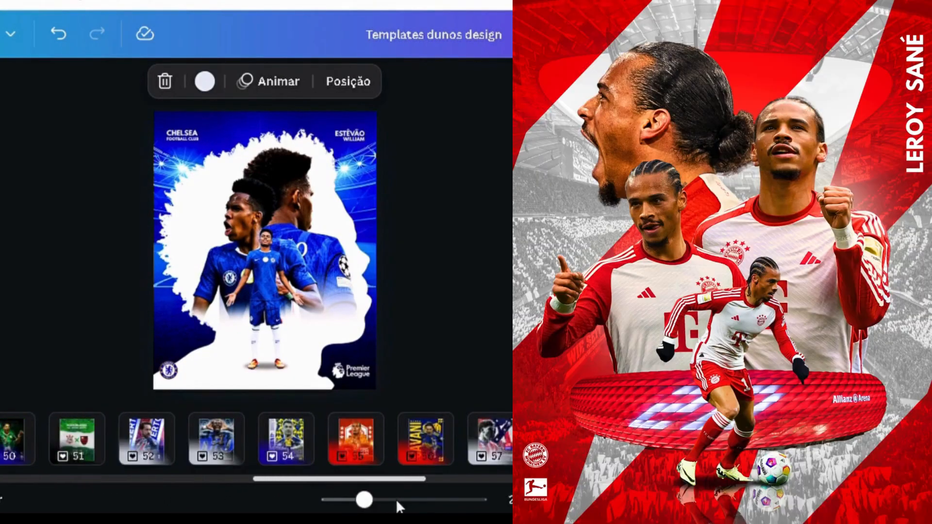
pyautogui.hscroll(2, 503, 509)
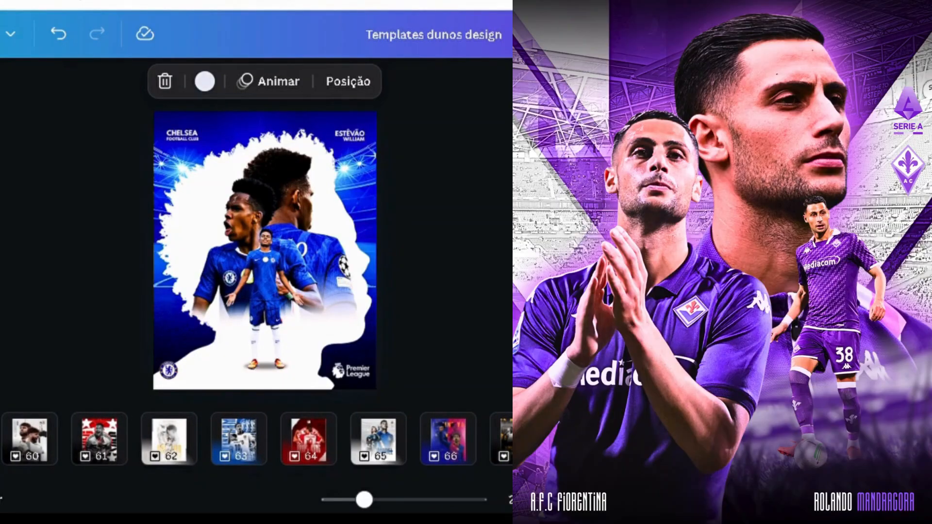
pyautogui.click(423, 450)
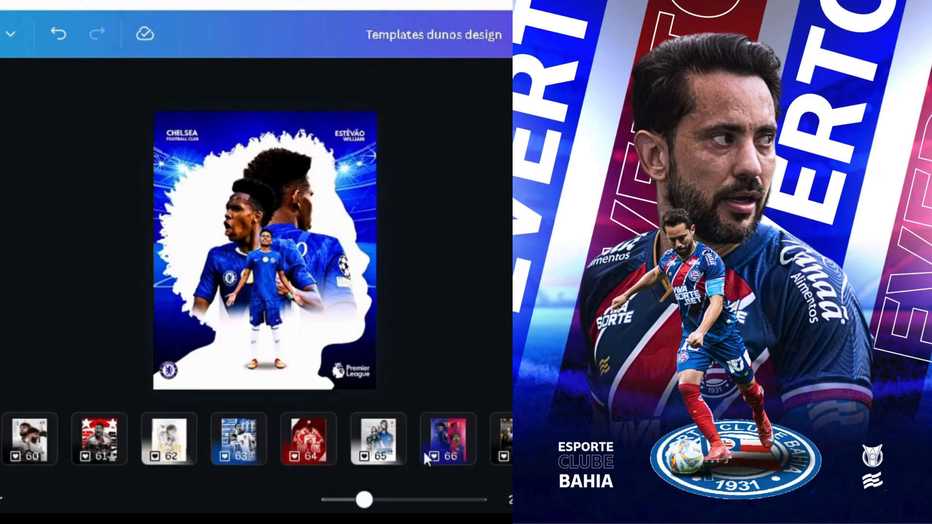
pyautogui.hscroll(1, 488, 488)
pyautogui.hscroll(5, 488, 488)
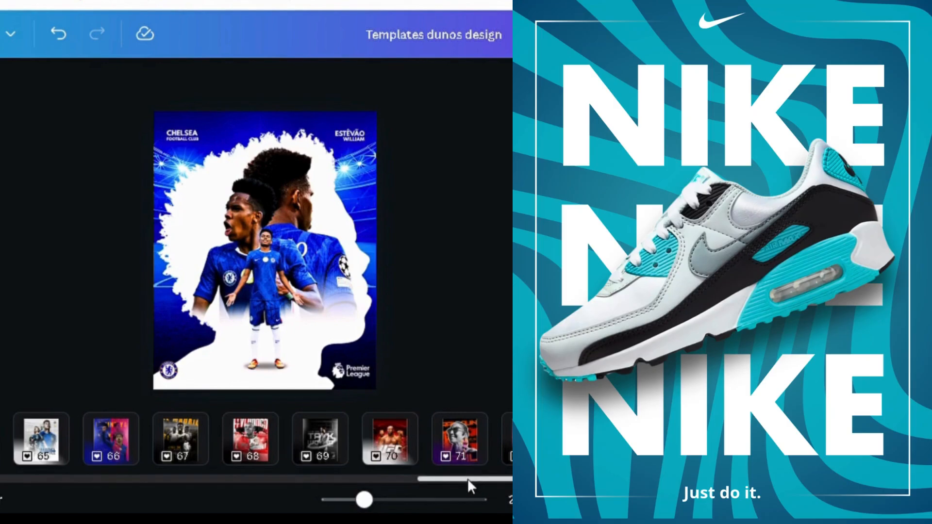
pyautogui.moveTo(468, 483); pyautogui.dragTo(526, 482)
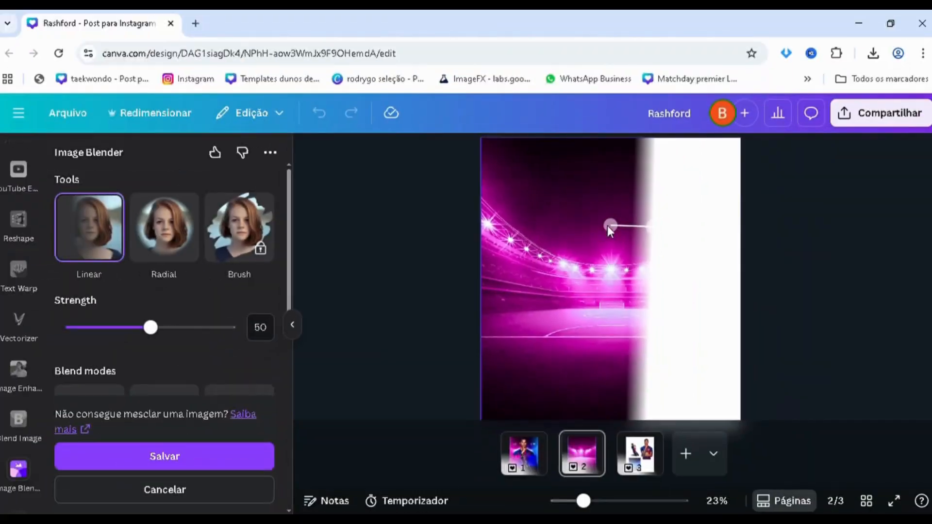
# Stretch the Linear blend gradient into a wider, softer fade past the page centre, set Strength to 33 and save the blended image
pyautogui.moveTo(607, 226); pyautogui.dragTo(529, 234)
pyautogui.moveTo(525, 219); pyautogui.dragTo(526, 227)
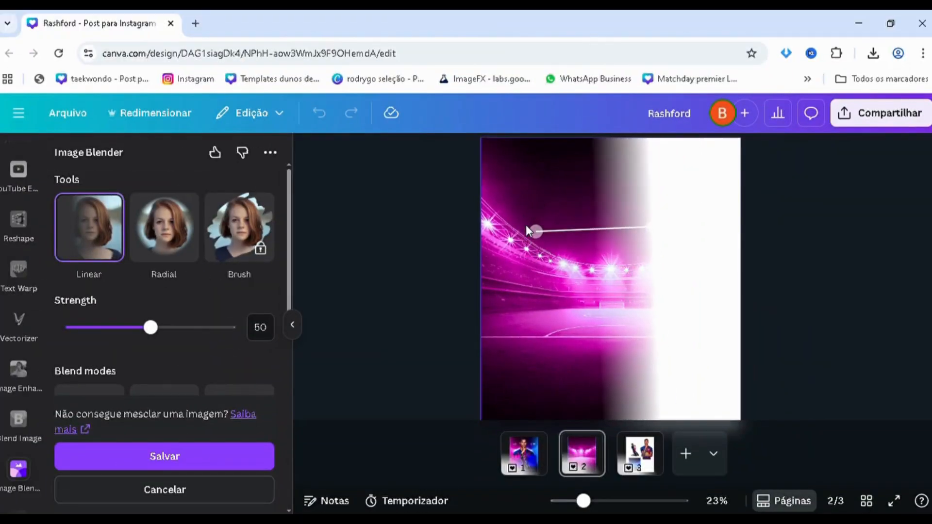
pyautogui.moveTo(147, 330); pyautogui.dragTo(130, 334)
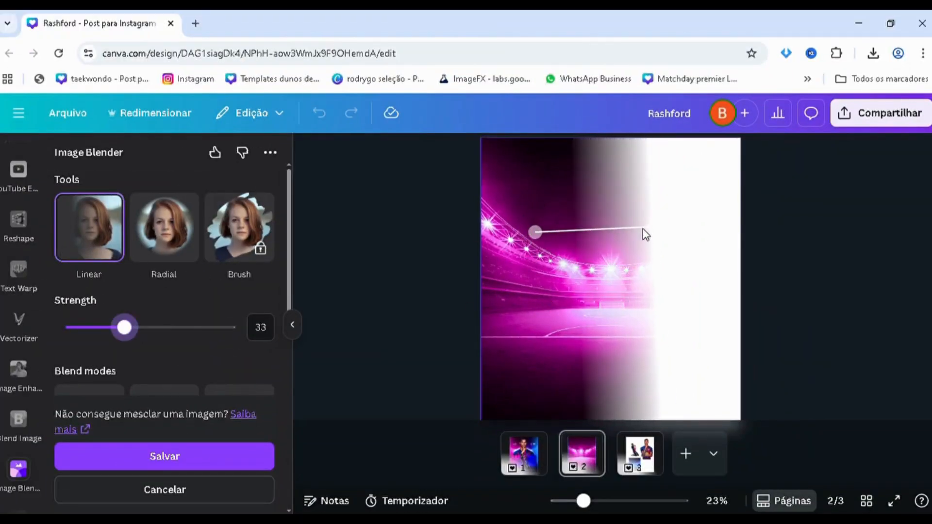
pyautogui.moveTo(644, 230); pyautogui.dragTo(670, 238)
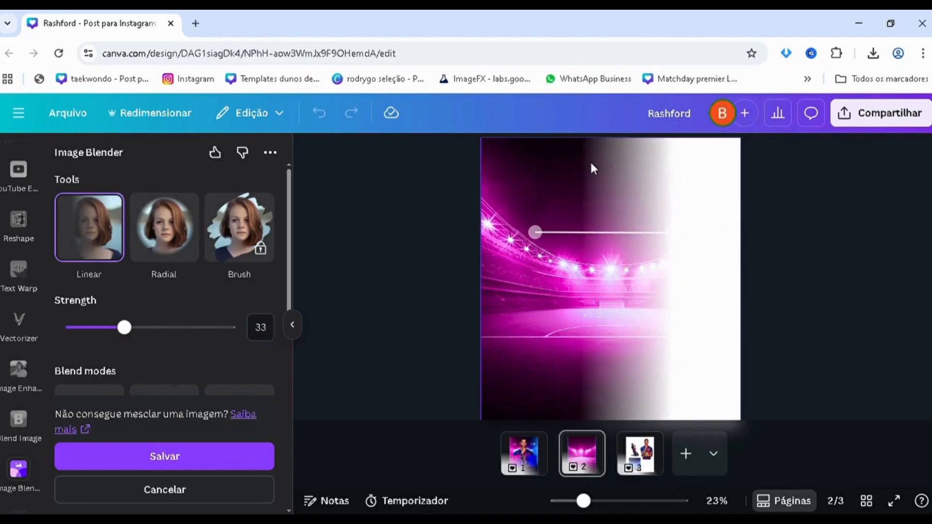
pyautogui.click(141, 467)
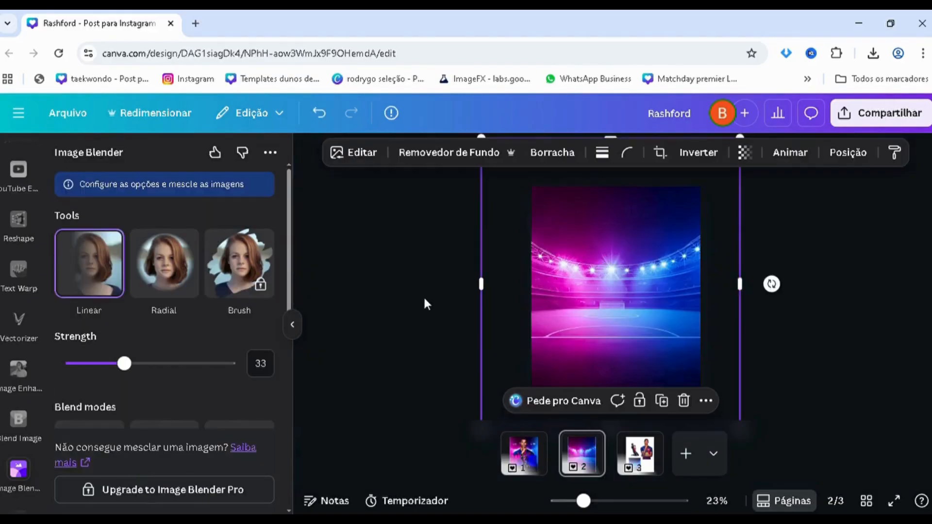
pyautogui.click(425, 304)
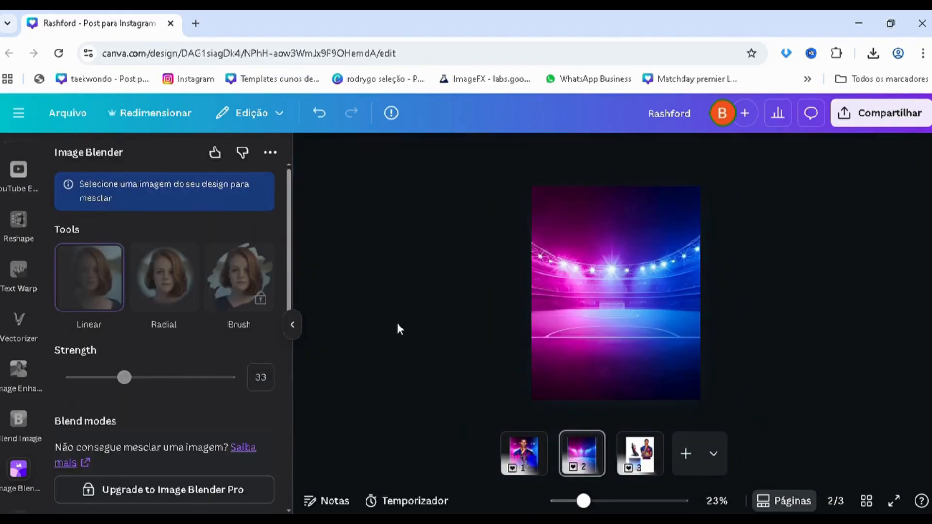
# Inspect the pink-to-blue stadium background on page 2 and look through the uploaded images for the blended versions
pyautogui.scroll(2, 442, 323)
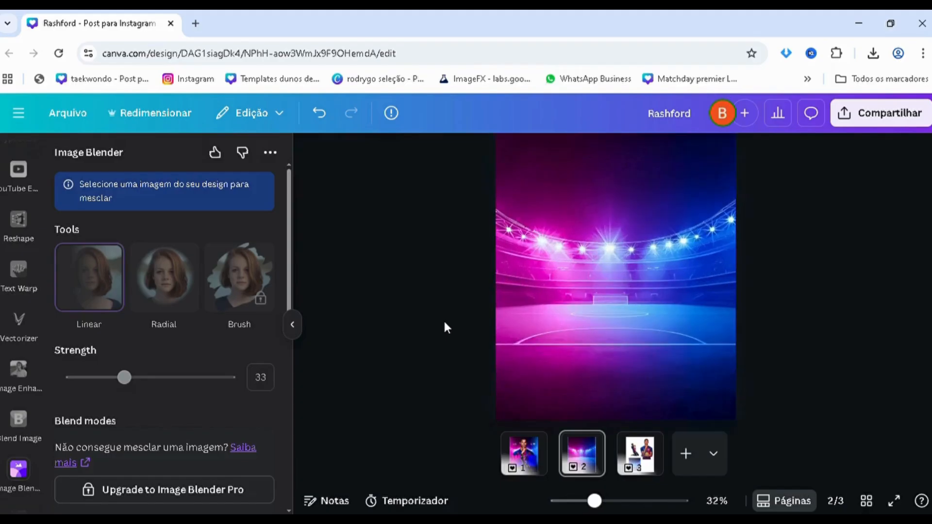
pyautogui.scroll(-2, 439, 324)
pyautogui.scroll(2, 439, 325)
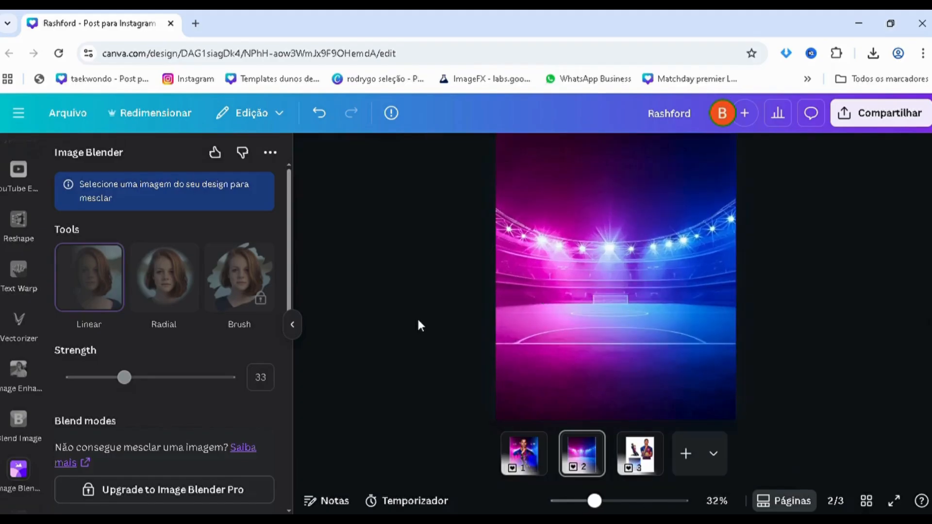
pyautogui.scroll(-1, 413, 315)
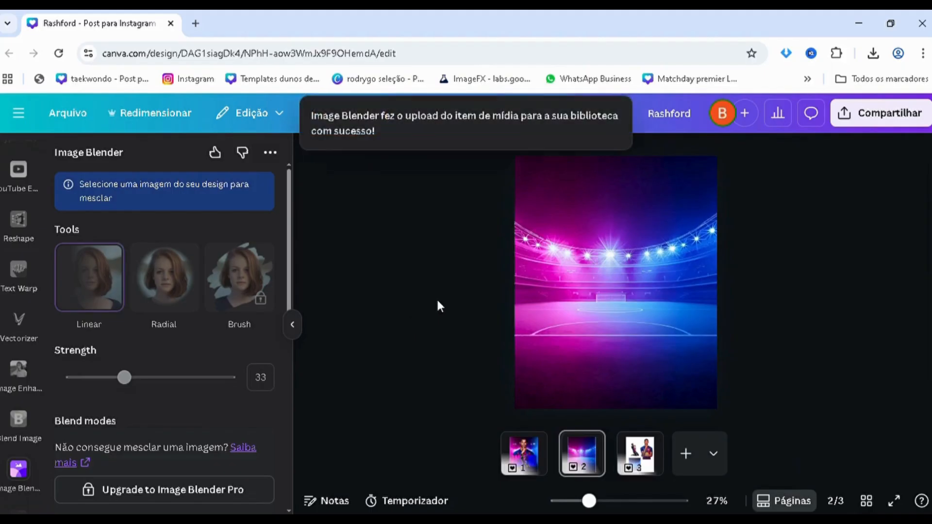
pyautogui.scroll(-1, 437, 299)
pyautogui.scroll(1, 438, 289)
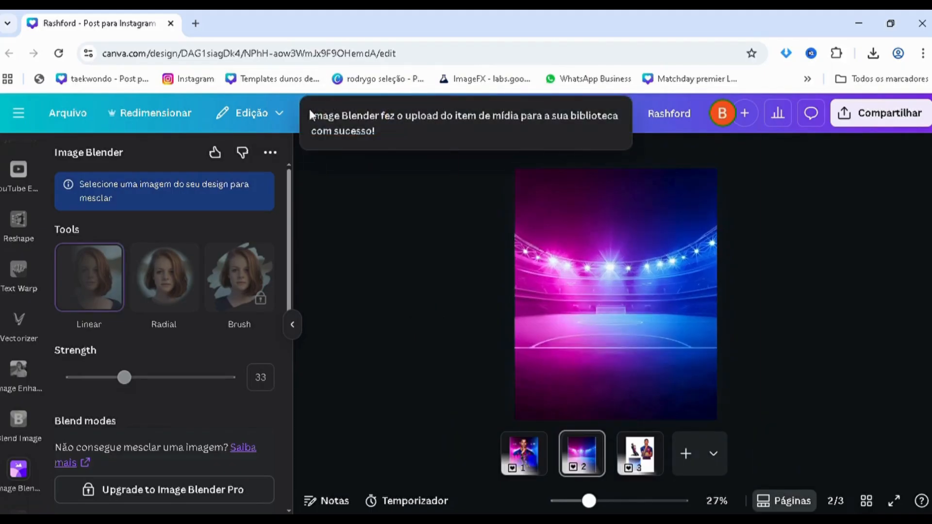
pyautogui.scroll(5, 17, 360)
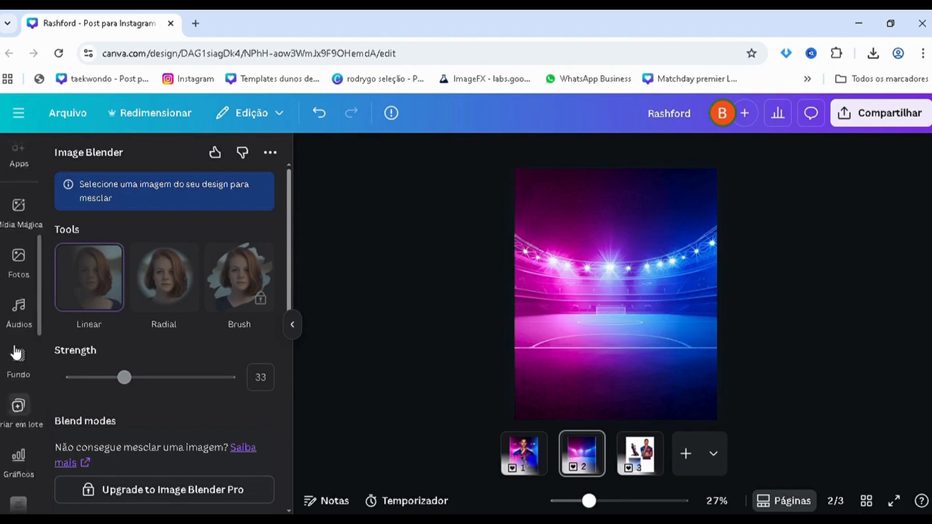
pyautogui.scroll(5, 17, 354)
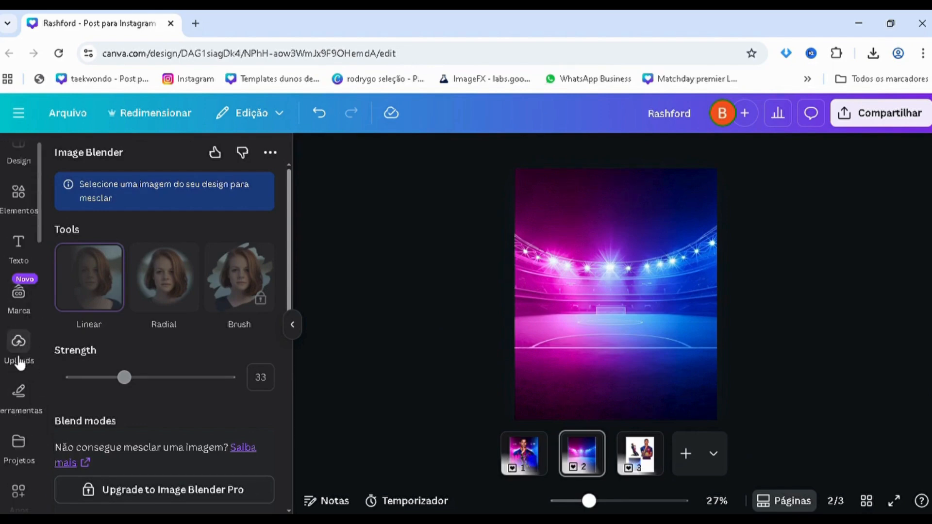
pyautogui.click(20, 363)
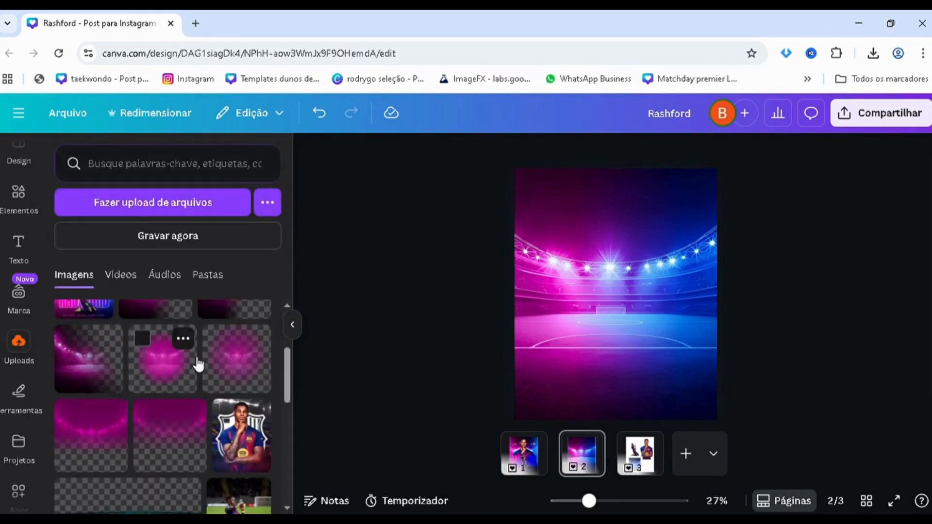
pyautogui.scroll(5, 155, 398)
pyautogui.scroll(-6, 153, 404)
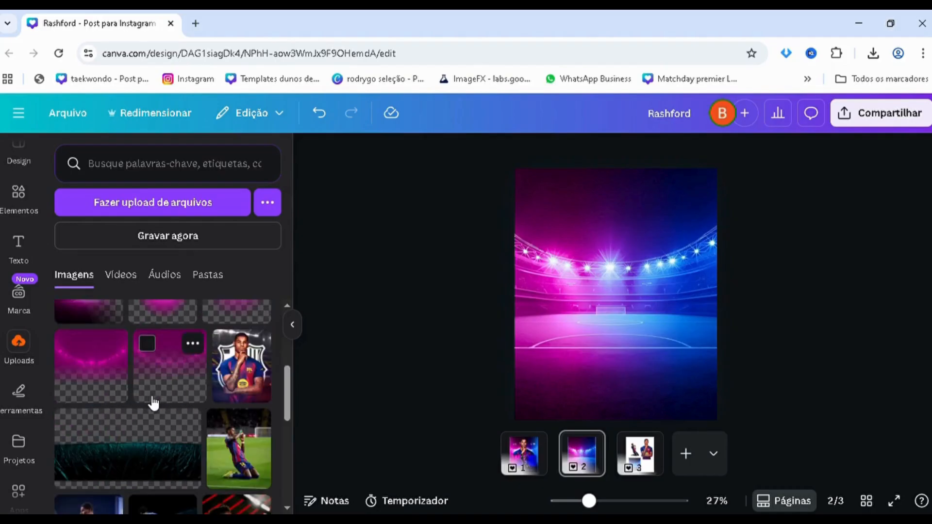
pyautogui.scroll(5, 154, 403)
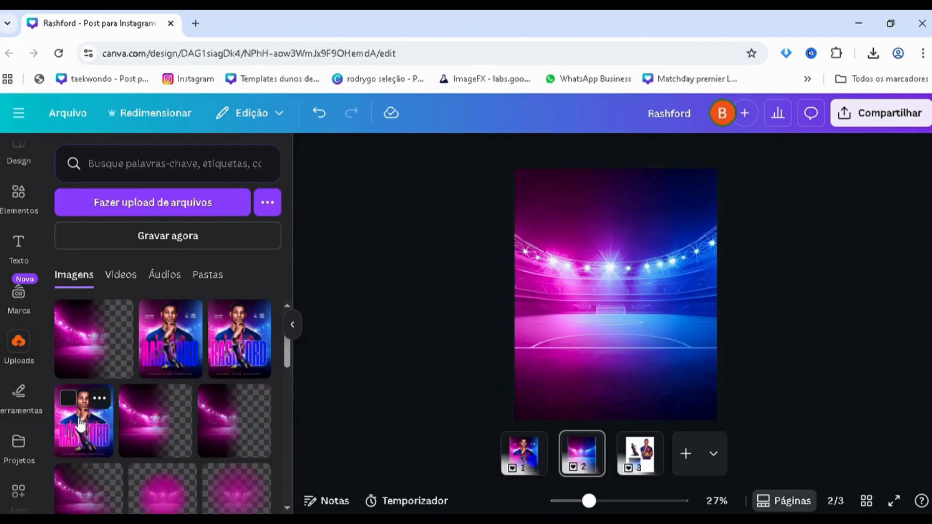
pyautogui.scroll(1, 10, 254)
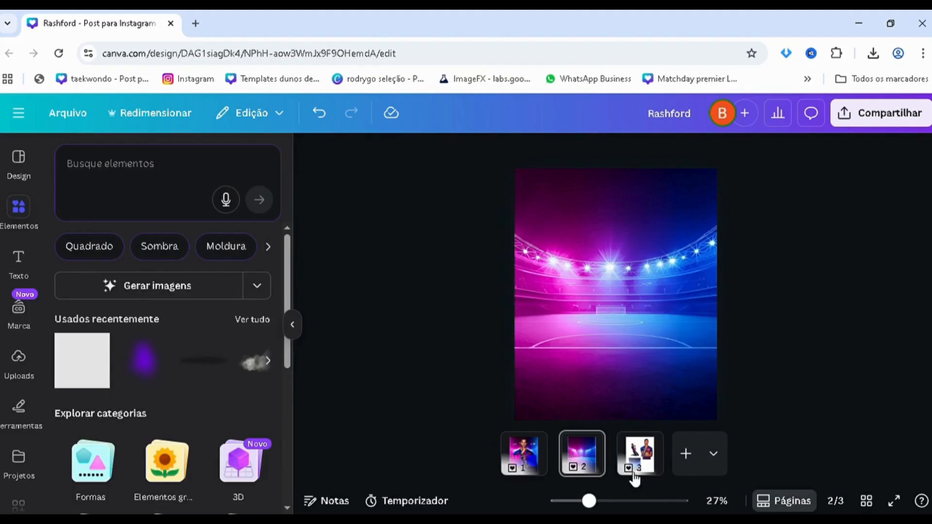
# Copy the cutout of the player with his hand on his chin from page 3 onto the stadium background on page 2
pyautogui.click(635, 477)
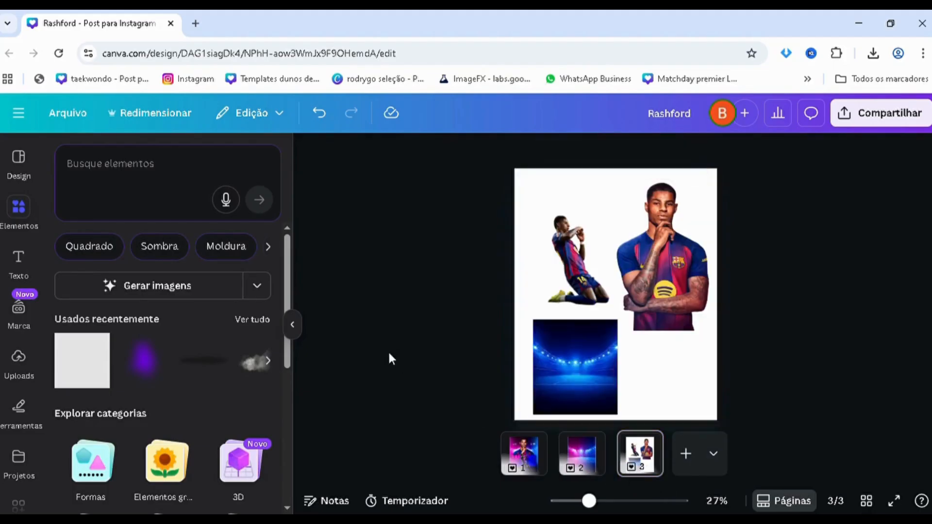
pyautogui.click(665, 304)
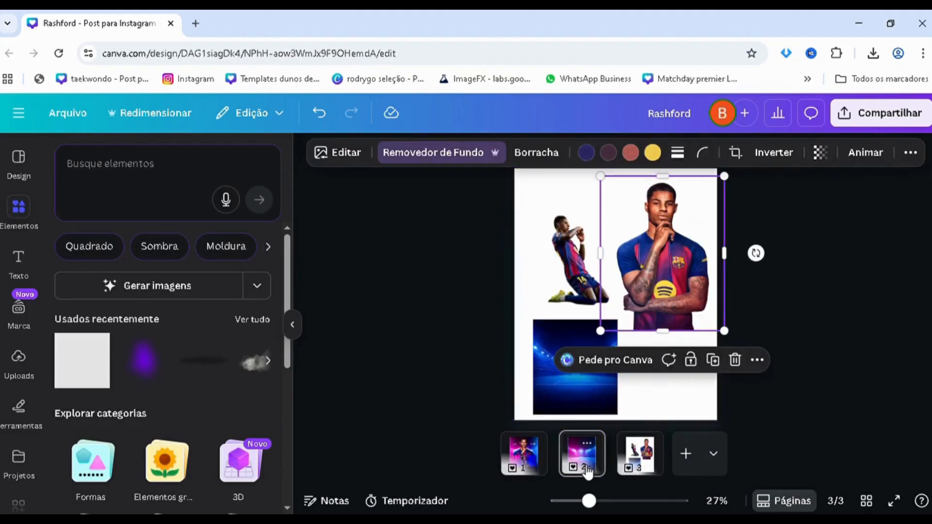
pyautogui.click(582, 454)
pyautogui.hotkey('ctrl', 'v')
pyautogui.moveTo(641, 194); pyautogui.dragTo(594, 258)
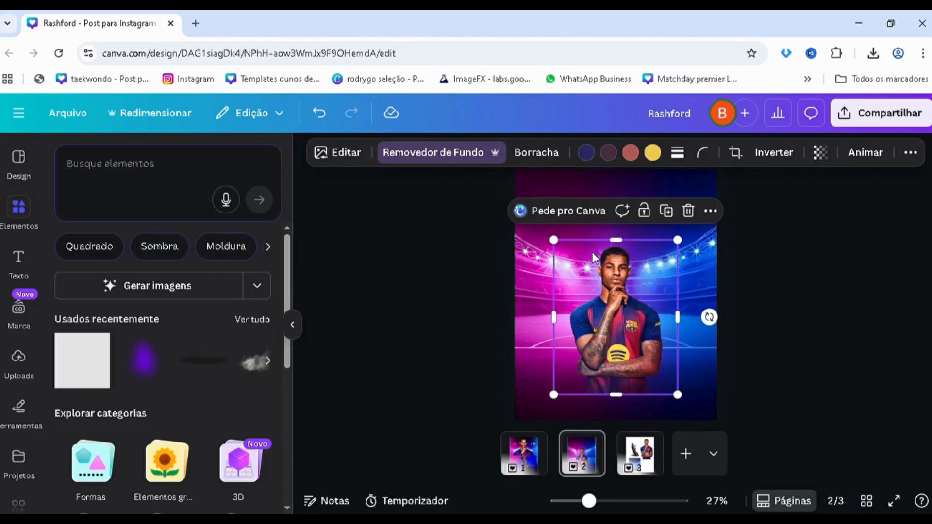
# Enlarge the player cutout to nearly the full page width and centre it over the stadium background
pyautogui.moveTo(518, 217); pyautogui.dragTo(474, 173)
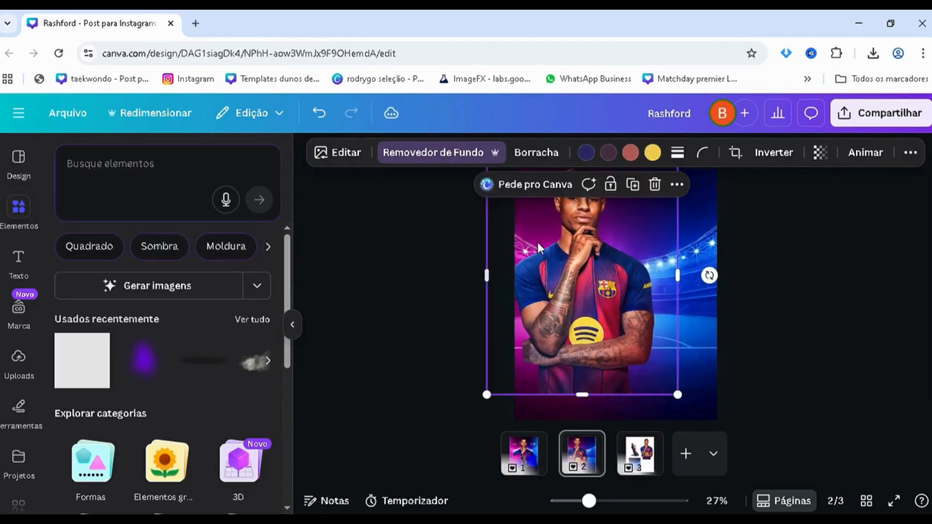
pyautogui.moveTo(572, 273); pyautogui.dragTo(605, 280)
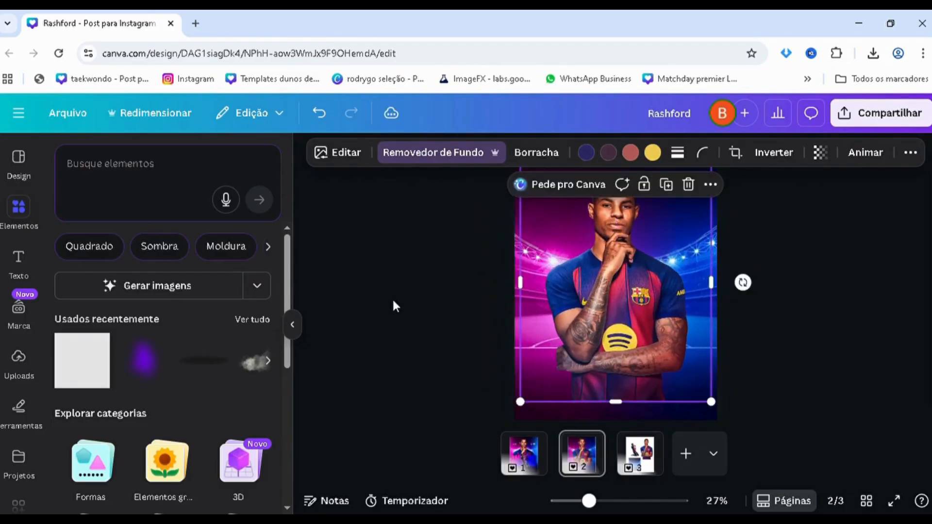
pyautogui.click(393, 298)
pyautogui.scroll(-2, 391, 306)
pyautogui.scroll(1, 390, 310)
pyautogui.click(614, 280)
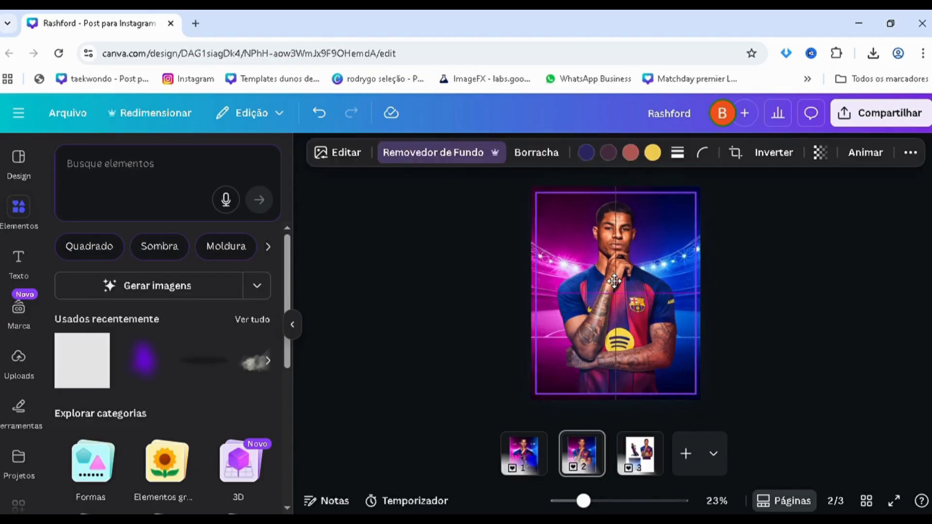
pyautogui.click(423, 327)
# Adjust the player cutout's position and enlarge it to reach the page's lower edge, comparing its placement with the finished poster on page 1
pyautogui.click(525, 454)
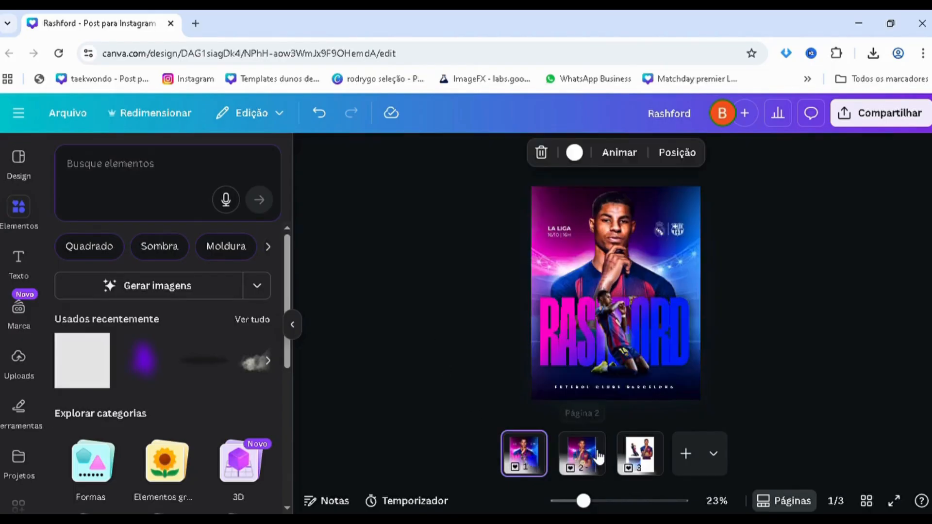
pyautogui.click(583, 451)
pyautogui.moveTo(598, 336); pyautogui.dragTo(598, 330)
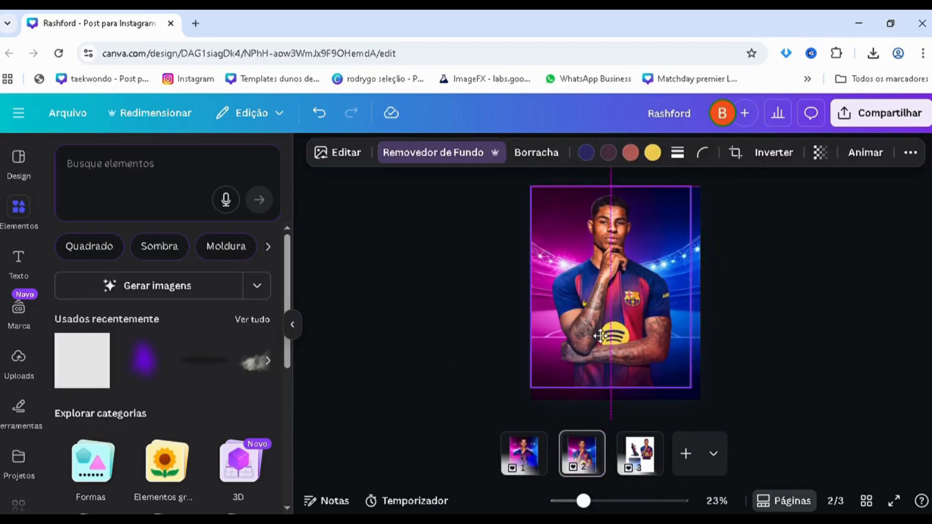
pyautogui.moveTo(537, 395); pyautogui.dragTo(531, 407)
pyautogui.click(534, 466)
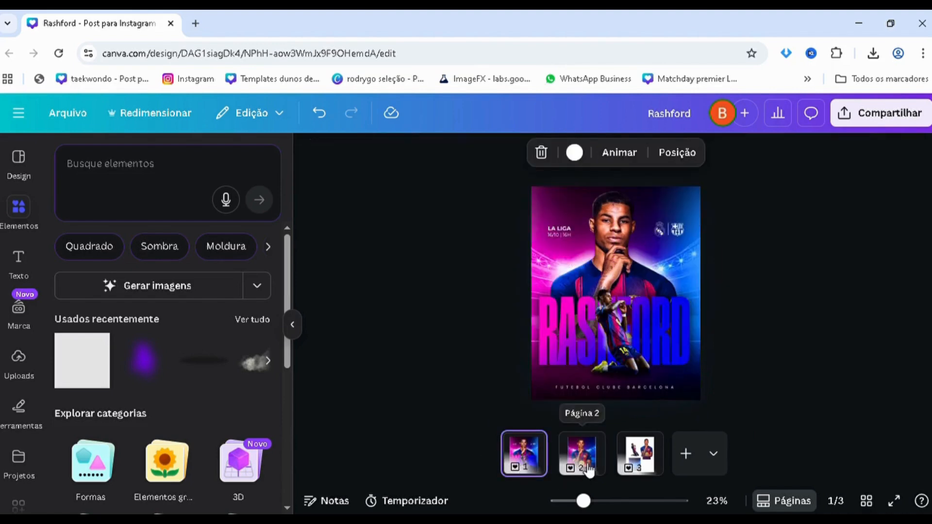
pyautogui.click(585, 467)
pyautogui.click(525, 470)
pyautogui.click(582, 459)
pyautogui.click(613, 328)
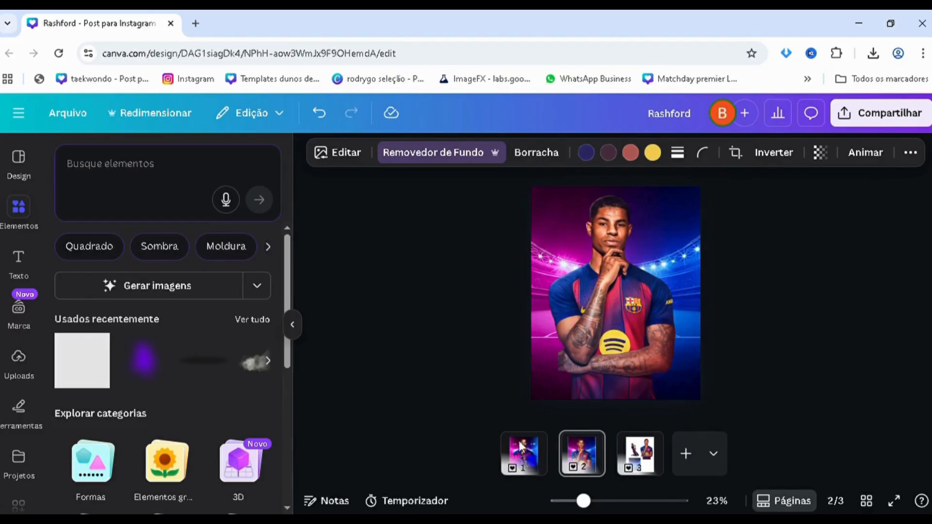
# Compare page 2 with the finished poster on page 1 and crop the player cutout's lower part, leaving it about 1080 by 1051
pyautogui.click(518, 467)
pyautogui.click(453, 391)
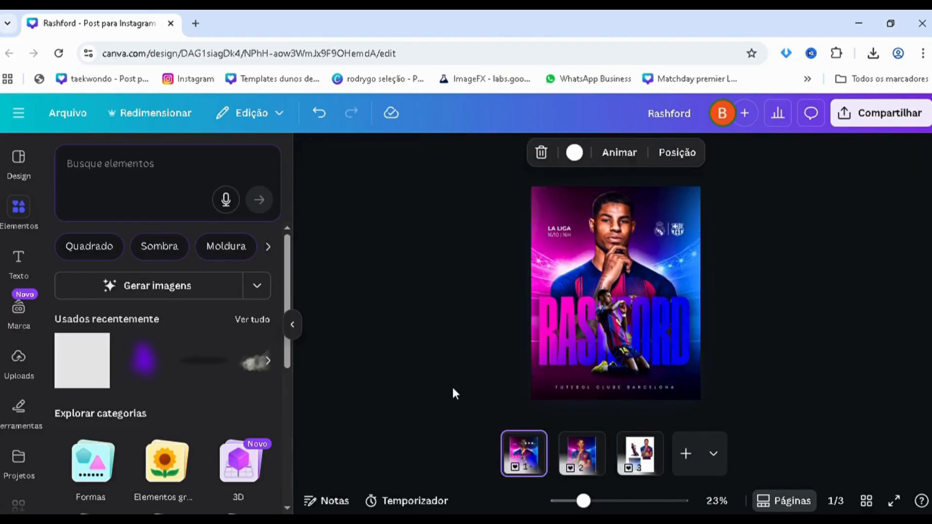
pyautogui.click(570, 454)
pyautogui.click(604, 297)
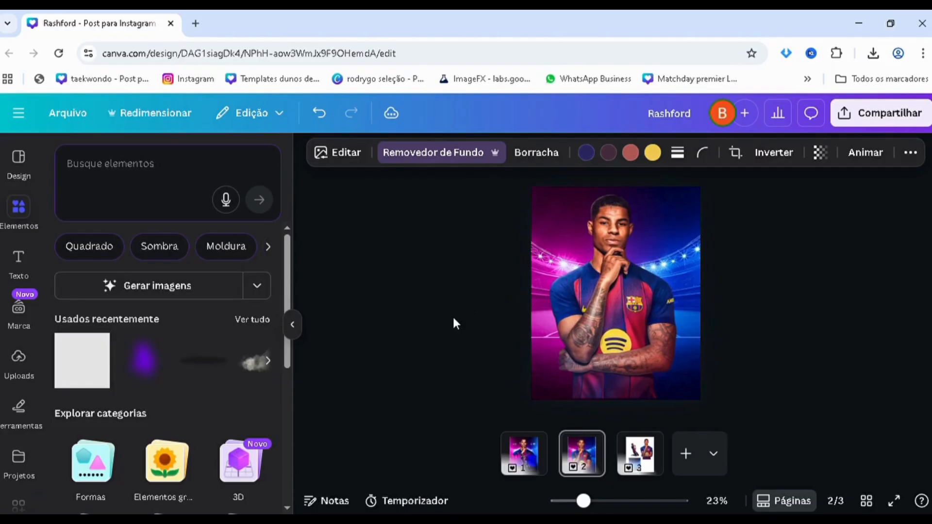
pyautogui.click(510, 468)
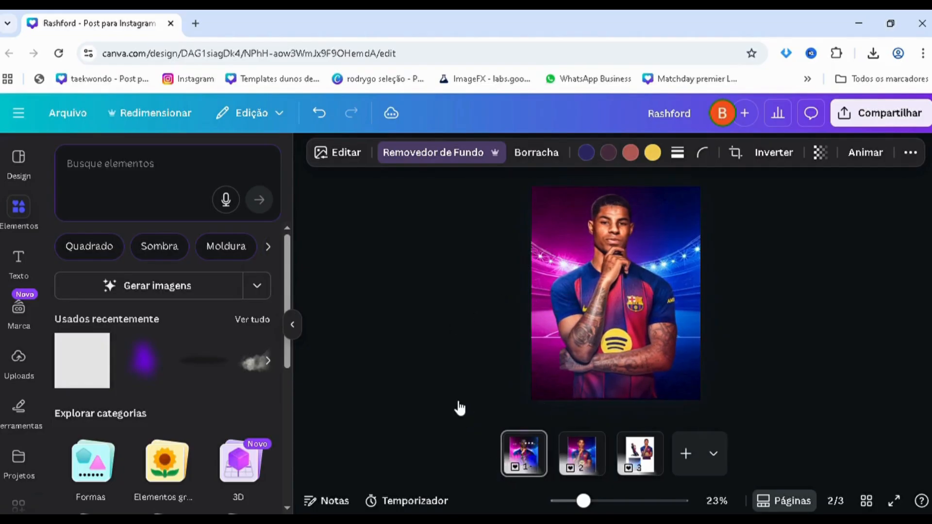
pyautogui.click(568, 457)
pyautogui.click(634, 360)
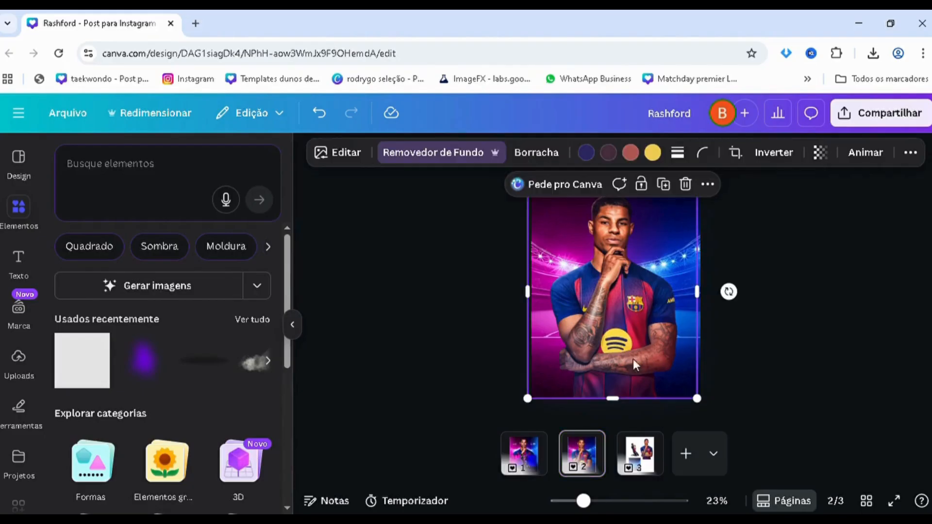
pyautogui.moveTo(607, 356); pyautogui.dragTo(607, 363)
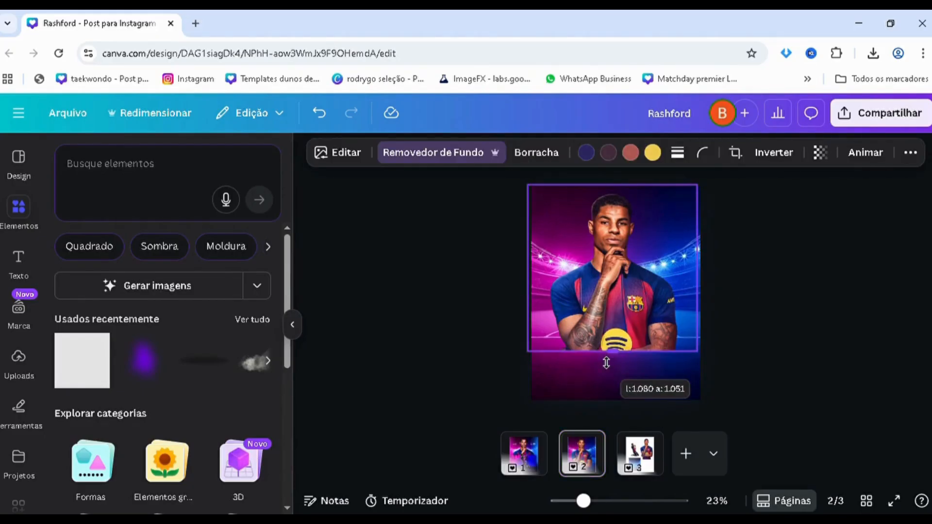
pyautogui.click(464, 375)
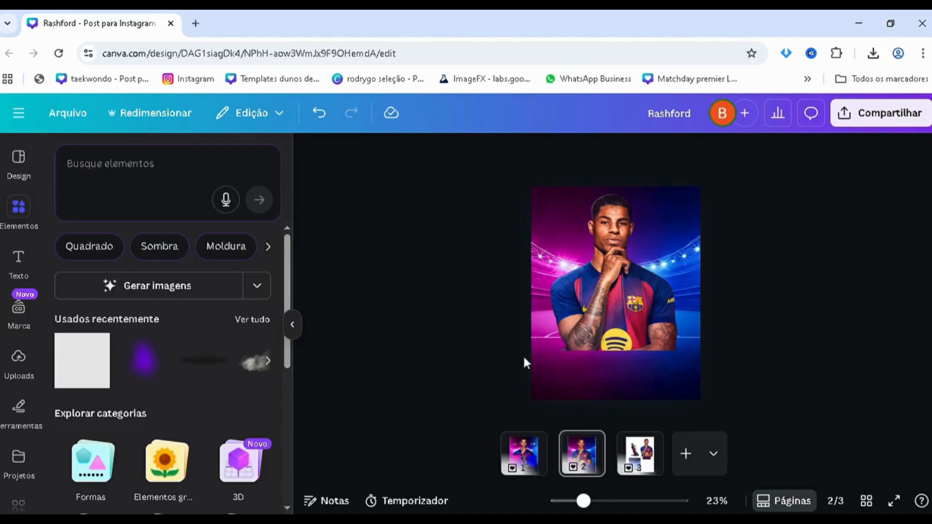
# Compare the cropped player cutout on page 2 with the finished poster on page 1
pyautogui.click(539, 359)
pyautogui.scroll(-5, 15, 379)
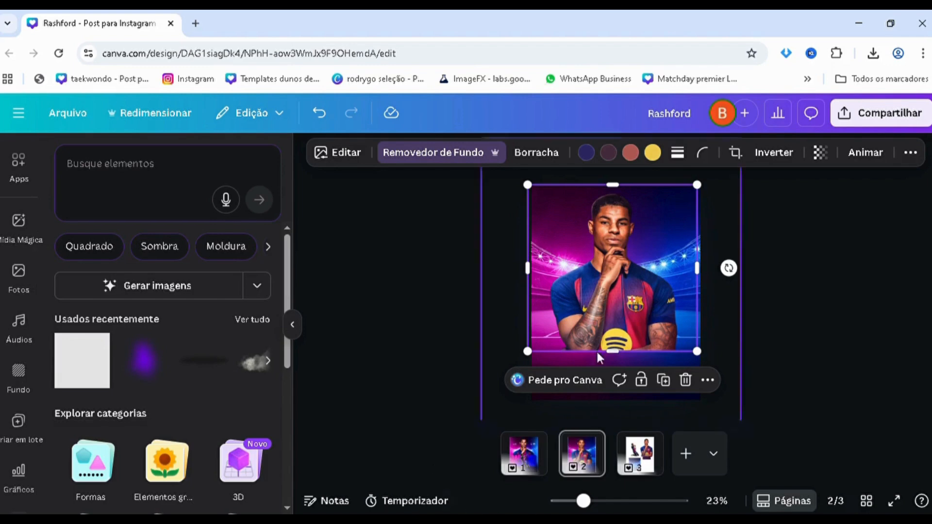
pyautogui.click(349, 350)
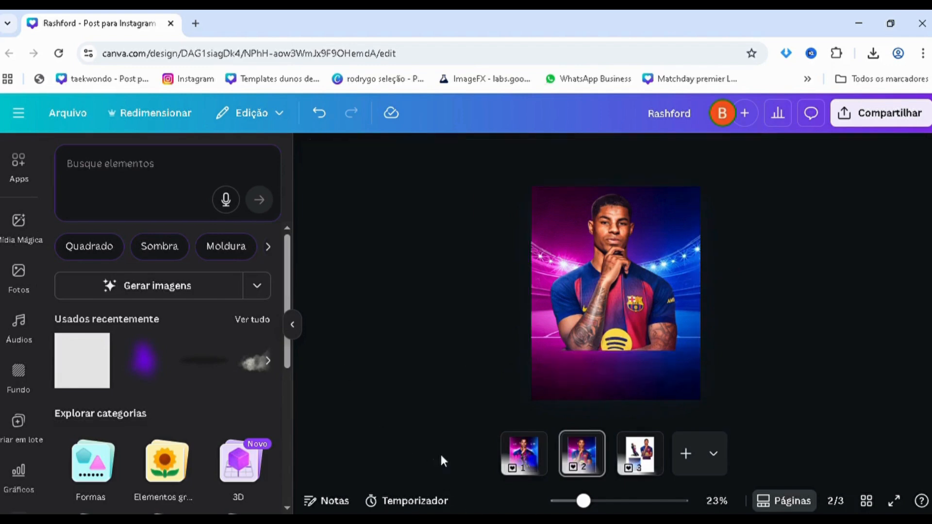
pyautogui.click(517, 459)
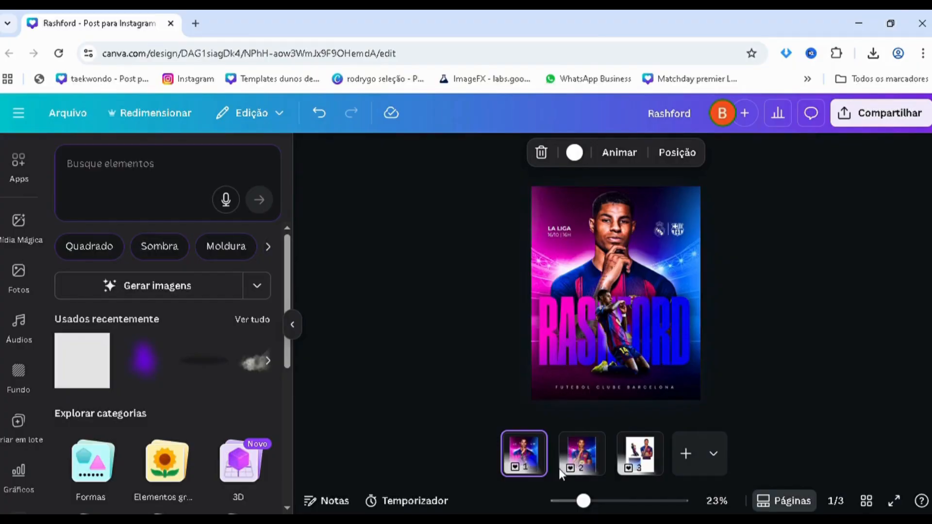
pyautogui.click(577, 470)
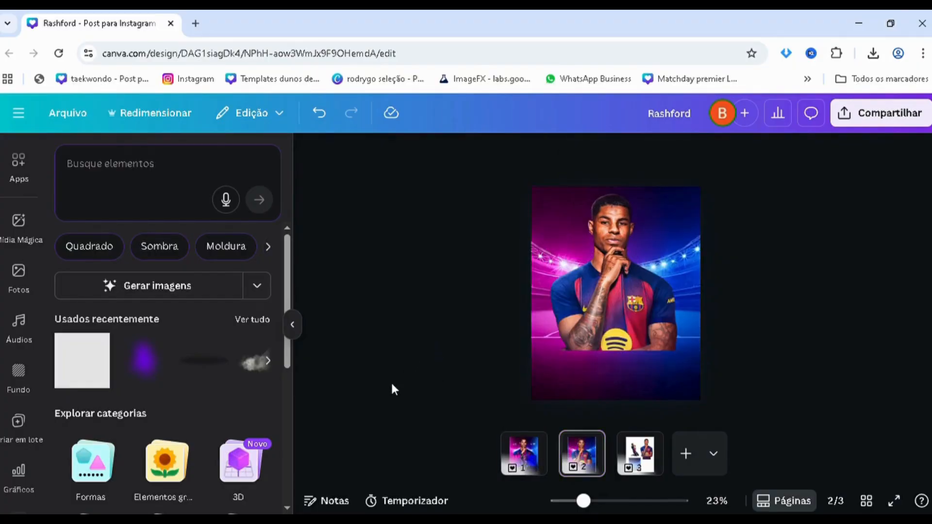
pyautogui.scroll(5, 18, 329)
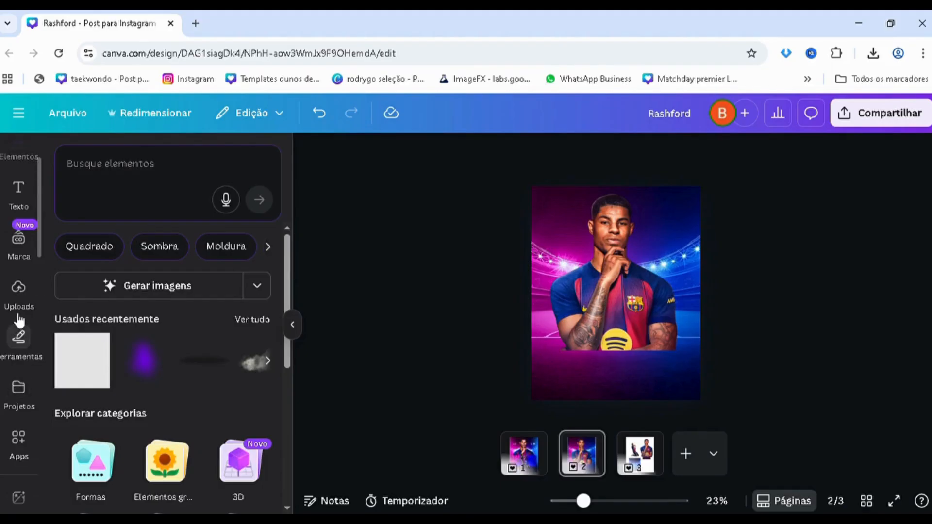
pyautogui.scroll(2, 28, 296)
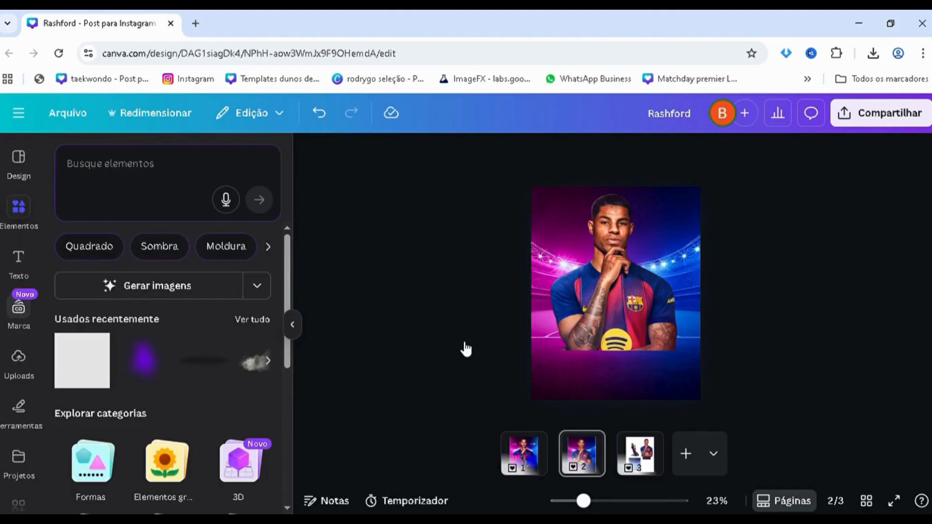
# Add a brand-kit title text over the player's chest on page 2
pyautogui.click(617, 335)
pyautogui.click(10, 271)
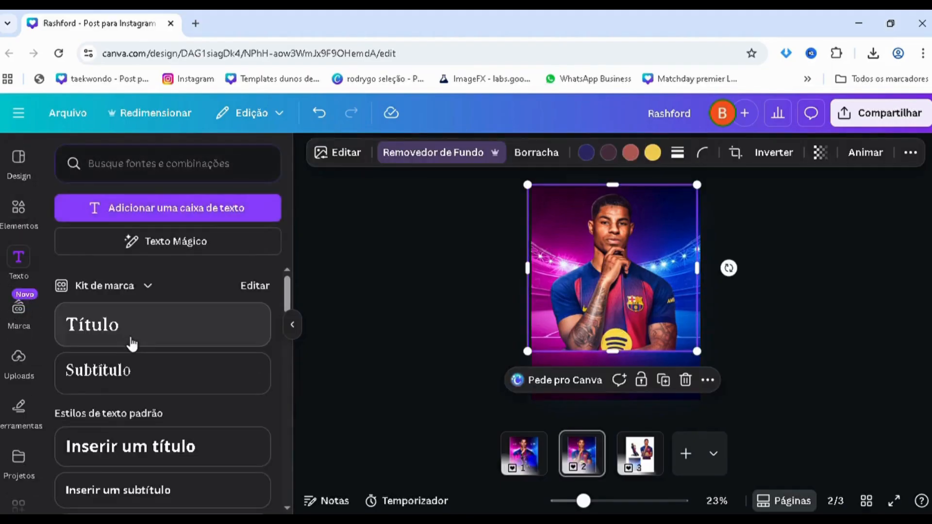
pyautogui.moveTo(620, 252); pyautogui.dragTo(626, 291)
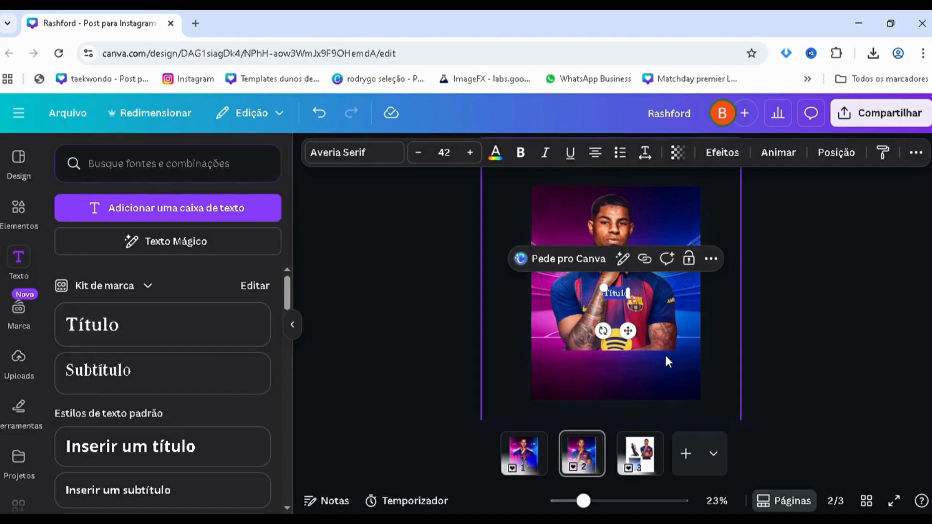
# Set the title's font to Segment A and enlarge it to size 484
pyautogui.click(358, 154)
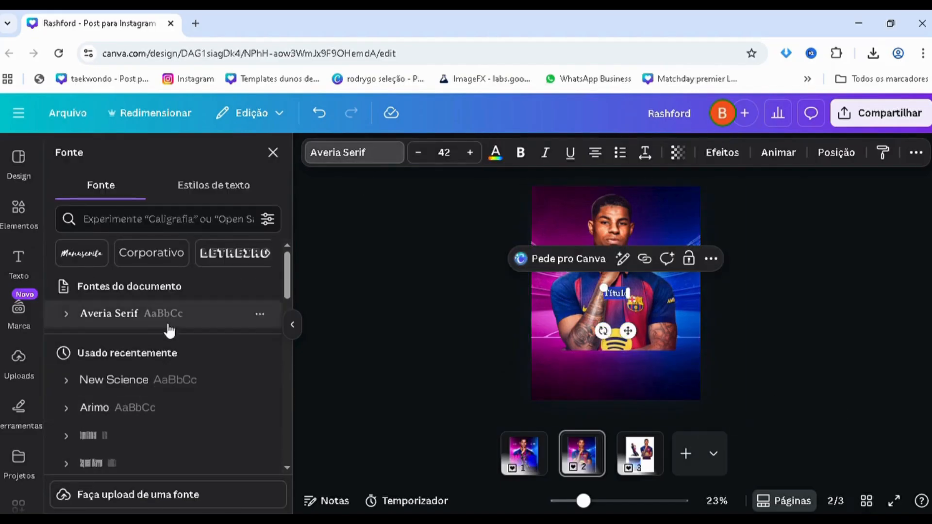
pyautogui.scroll(-2, 201, 369)
pyautogui.scroll(1, 196, 362)
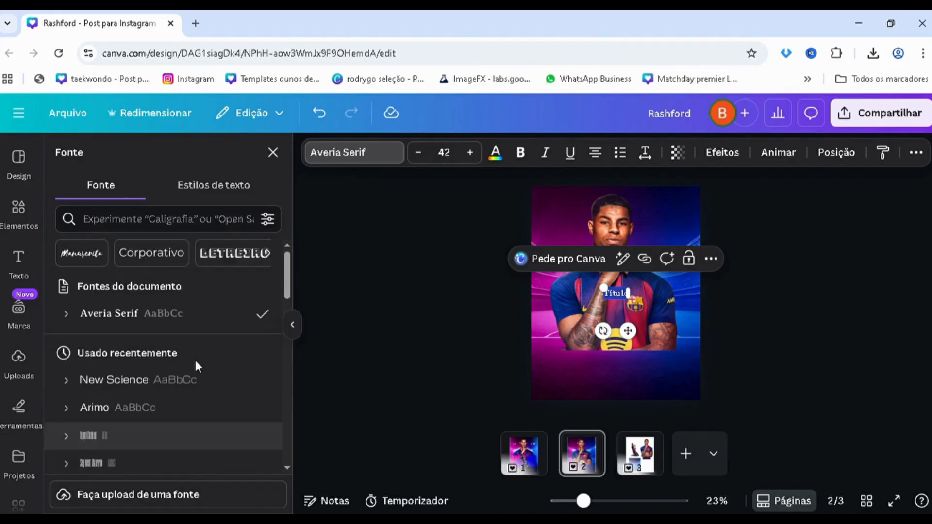
pyautogui.scroll(-1, 196, 360)
pyautogui.scroll(1, 192, 371)
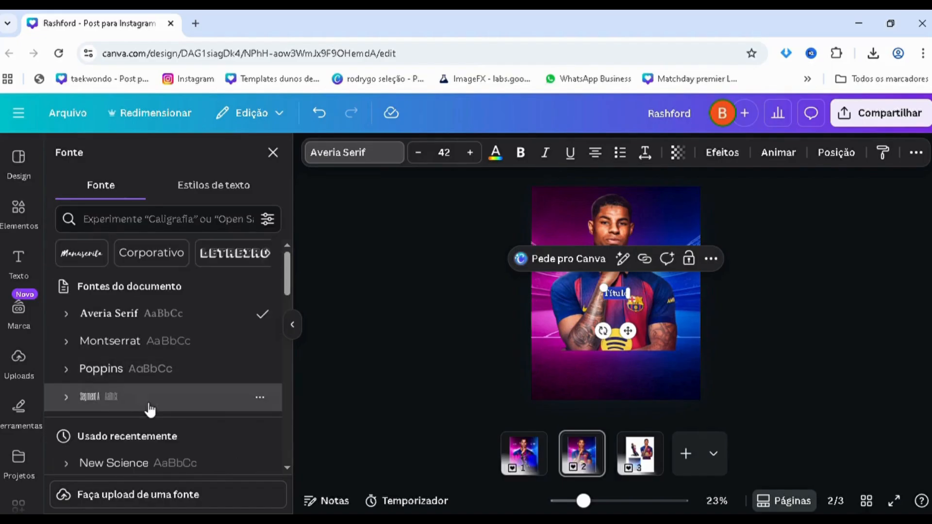
pyautogui.click(149, 410)
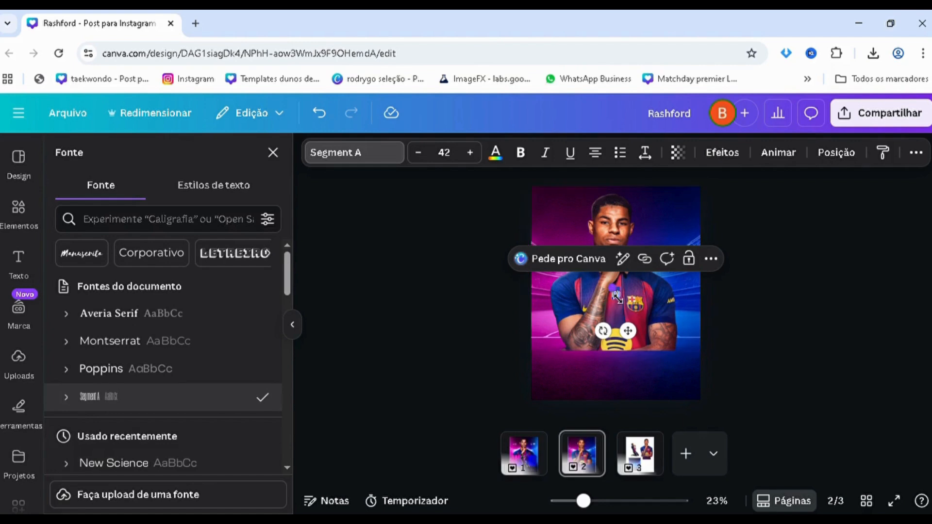
pyautogui.moveTo(613, 288); pyautogui.dragTo(475, 252)
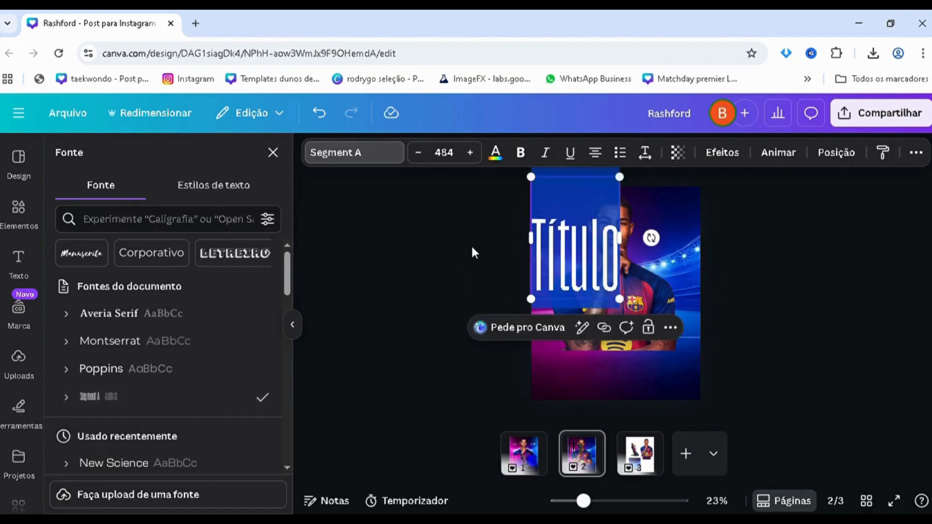
# Replace the title text with RASHFORD in Segment A's heaviest weight and widen its box so the word fits on one line
pyautogui.write('RASHFORD')
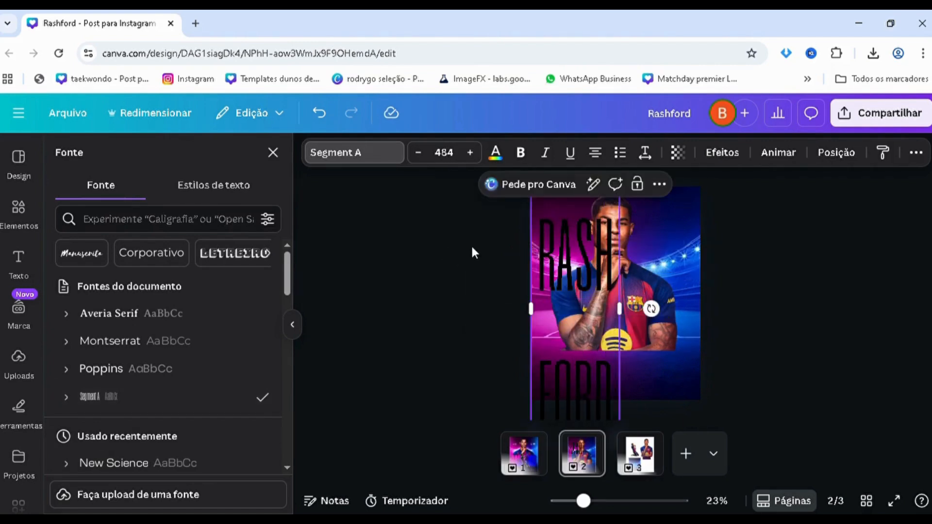
pyautogui.hotkey('ctrl', 'a')
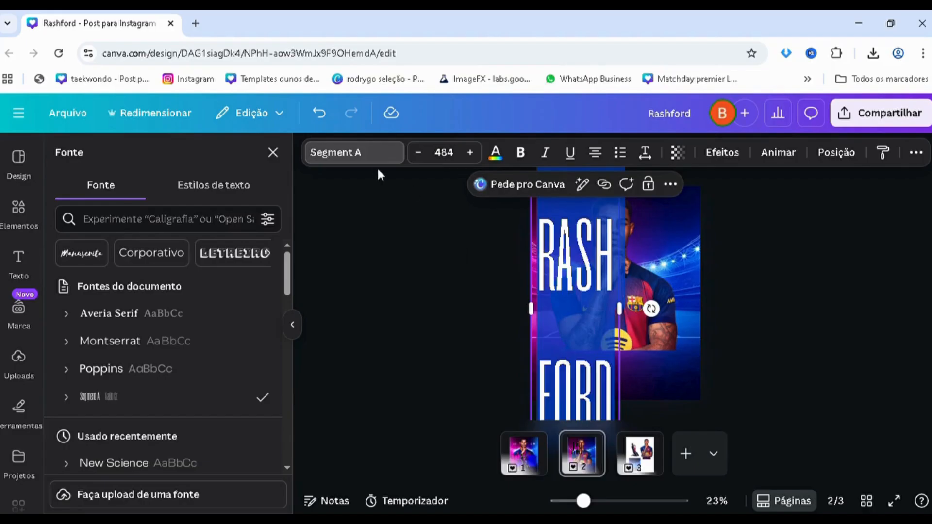
pyautogui.click(72, 403)
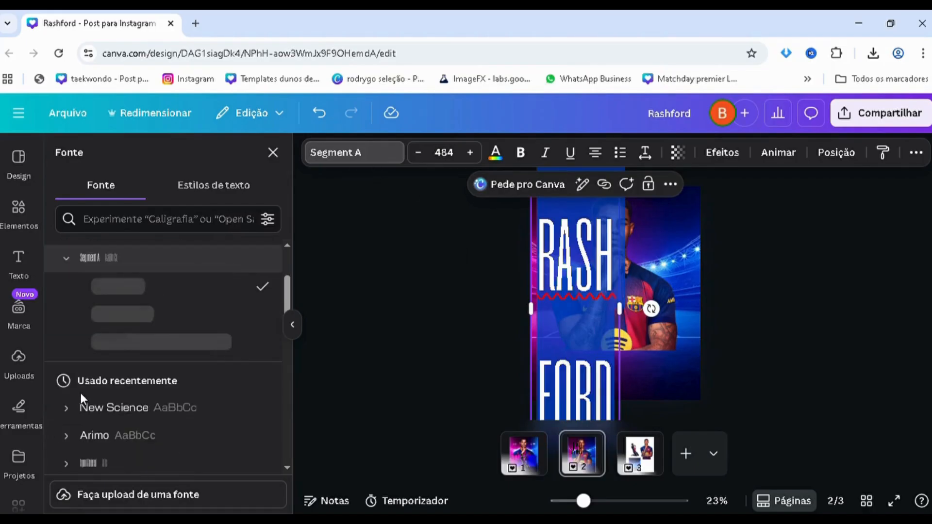
pyautogui.click(252, 341)
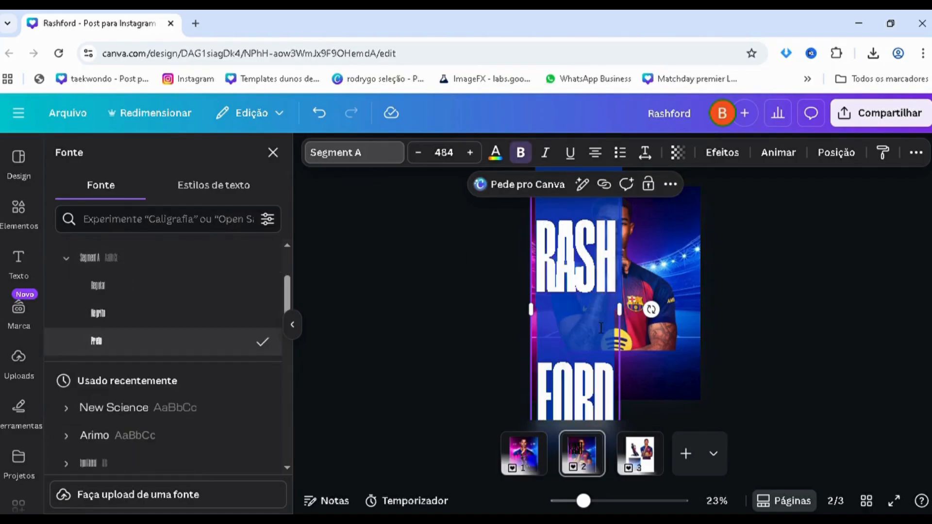
pyautogui.moveTo(630, 323); pyautogui.dragTo(721, 321)
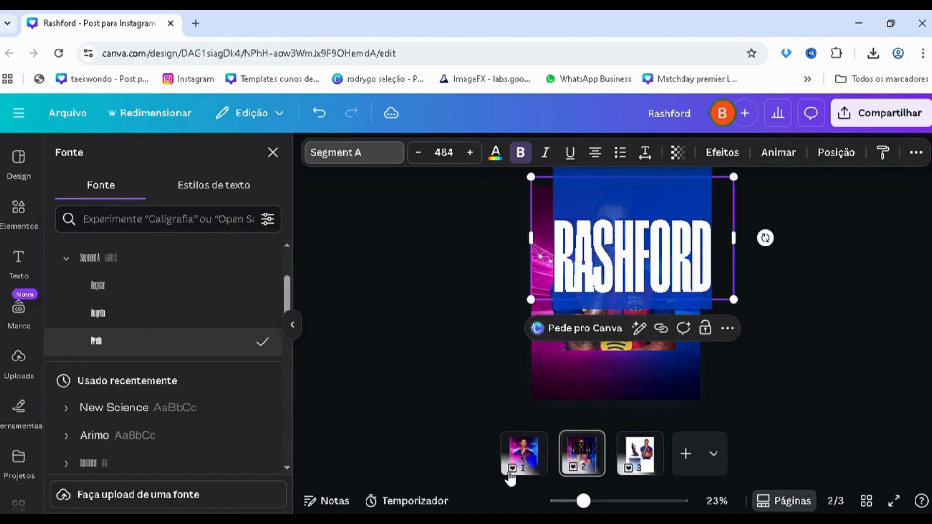
# Reduce the RASHFORD title to size 444 and centre it over the player's lower torso, using the poster on page 1 as reference
pyautogui.click(447, 377)
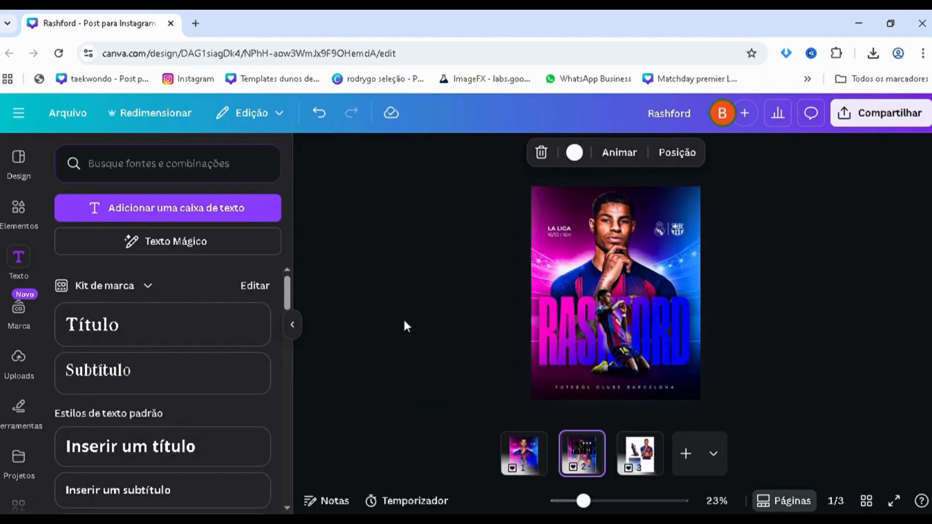
pyautogui.moveTo(592, 236); pyautogui.dragTo(556, 291)
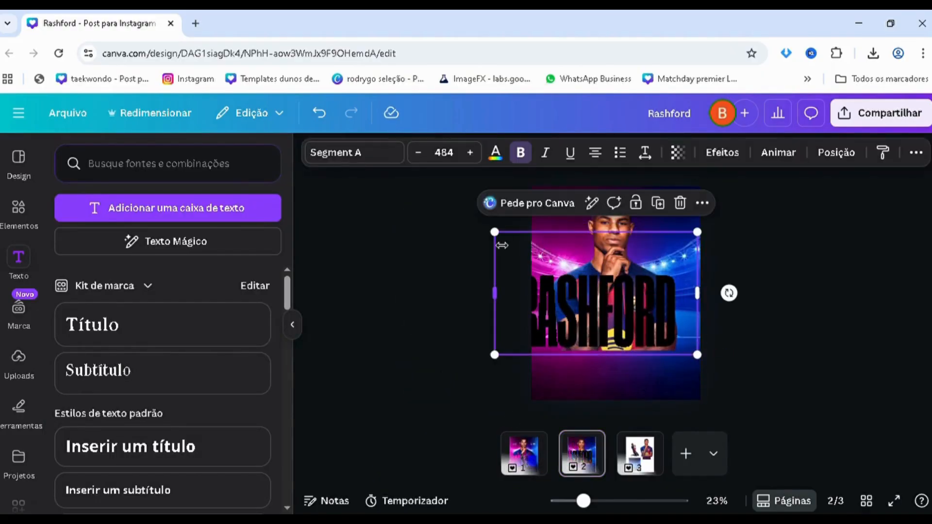
pyautogui.moveTo(496, 233); pyautogui.dragTo(516, 248)
pyautogui.moveTo(569, 317); pyautogui.dragTo(579, 344)
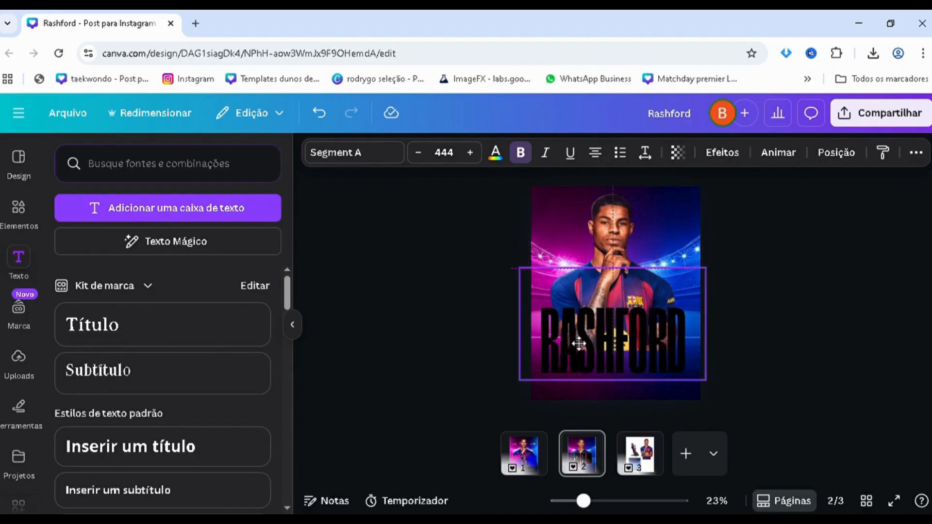
pyautogui.click(427, 366)
# Show the rulers and place horizontal guides along the RASHFORD lettering's upper and lower edges on page 1, the lower one at 1122
pyautogui.click(545, 464)
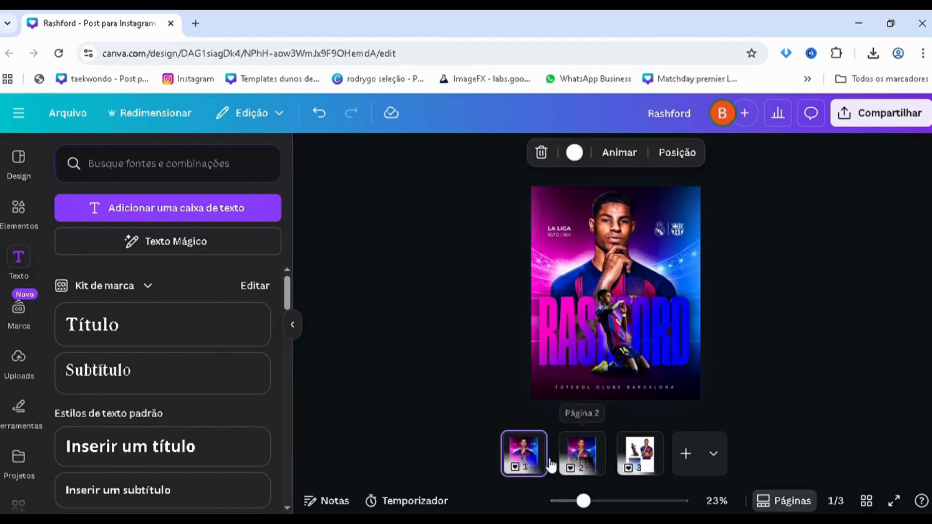
pyautogui.click(581, 459)
pyautogui.click(532, 464)
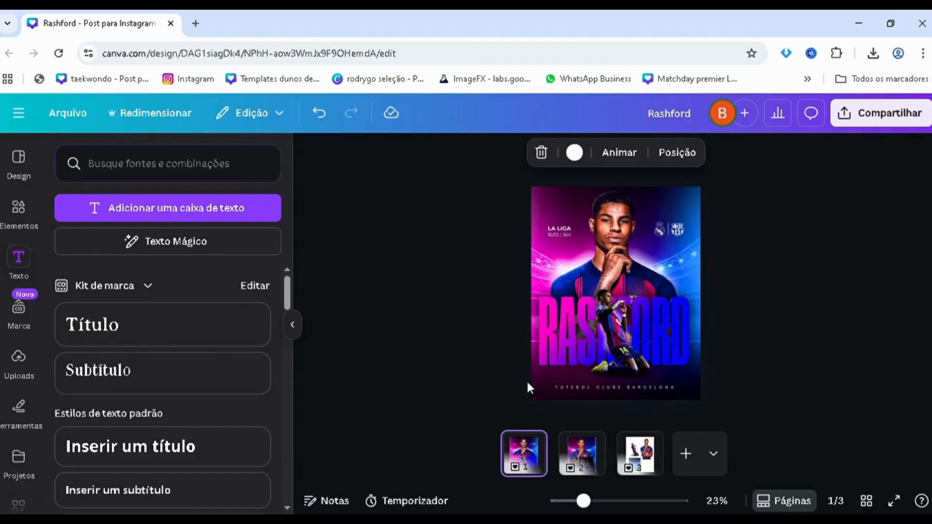
pyautogui.click(580, 459)
pyautogui.click(528, 470)
pyautogui.hotkey('shift', 'r')
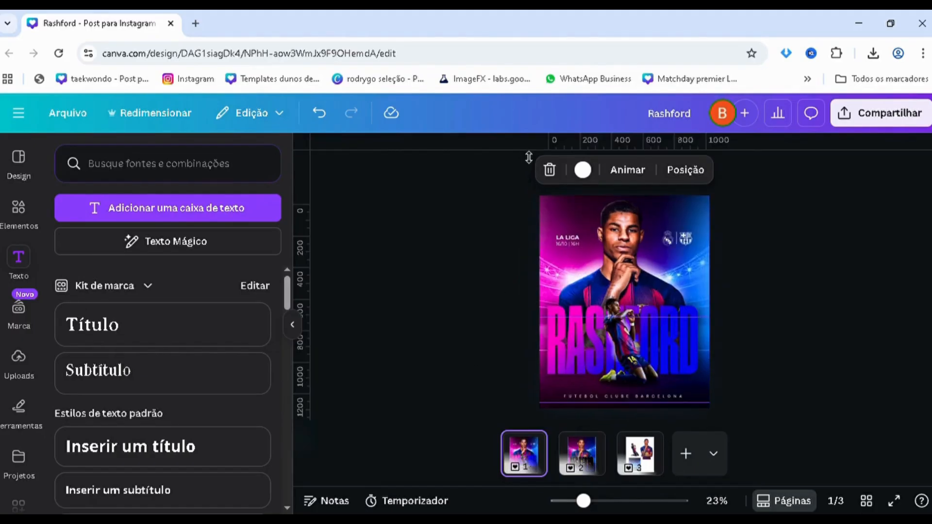
pyautogui.moveTo(527, 154); pyautogui.dragTo(558, 378)
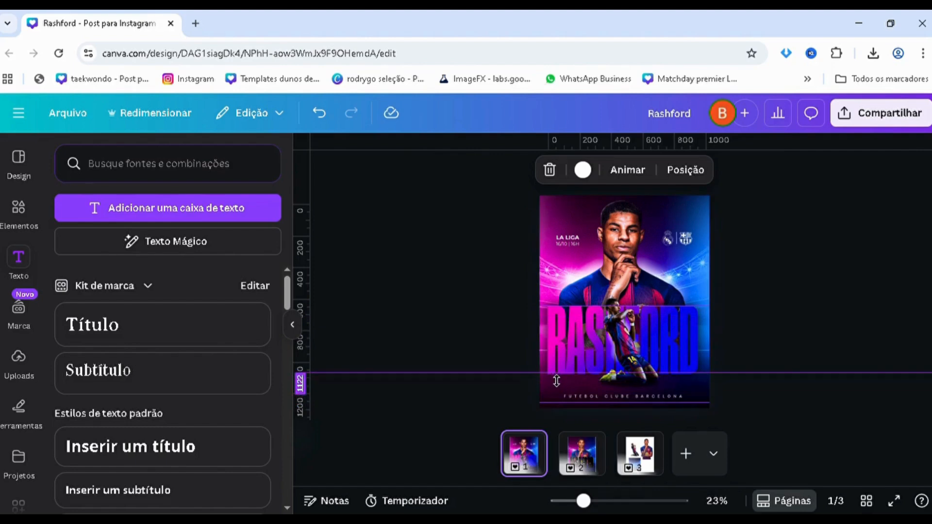
# Align the RASHFORD title on page 2 between the two horizontal guides and centre it horizontally on the page
pyautogui.click(582, 454)
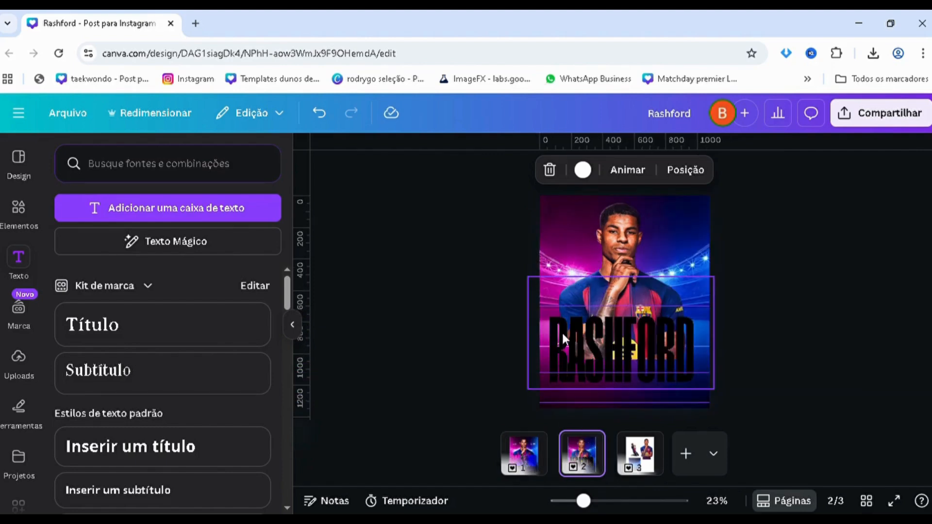
pyautogui.moveTo(562, 331); pyautogui.dragTo(558, 328)
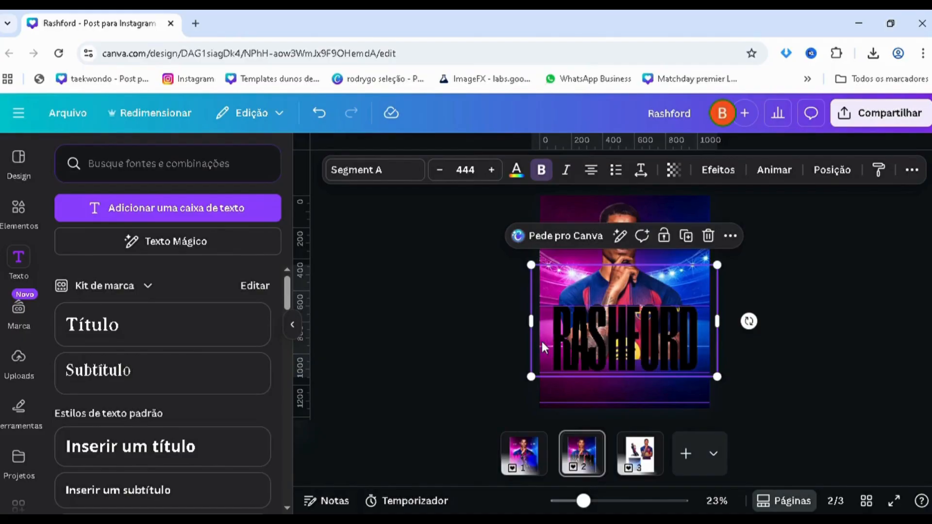
pyautogui.keyDown('ctrl'); pyautogui.scroll(5, 526, 347); pyautogui.keyUp('ctrl')
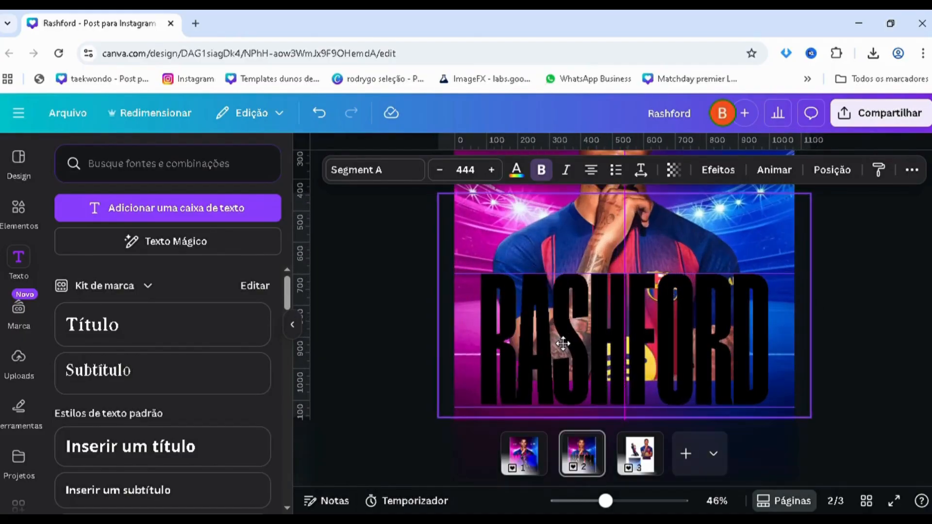
pyautogui.moveTo(564, 345); pyautogui.dragTo(570, 344)
pyautogui.click(348, 319)
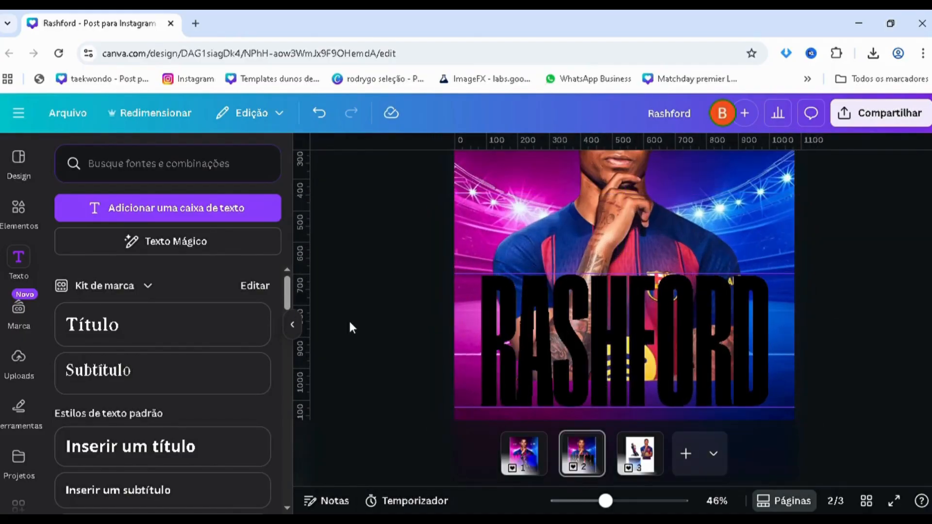
# Colour the RASHFORD title on page 2 with the document's 135° linear gradient from #FF00C7 to #0020F6
pyautogui.click(551, 341)
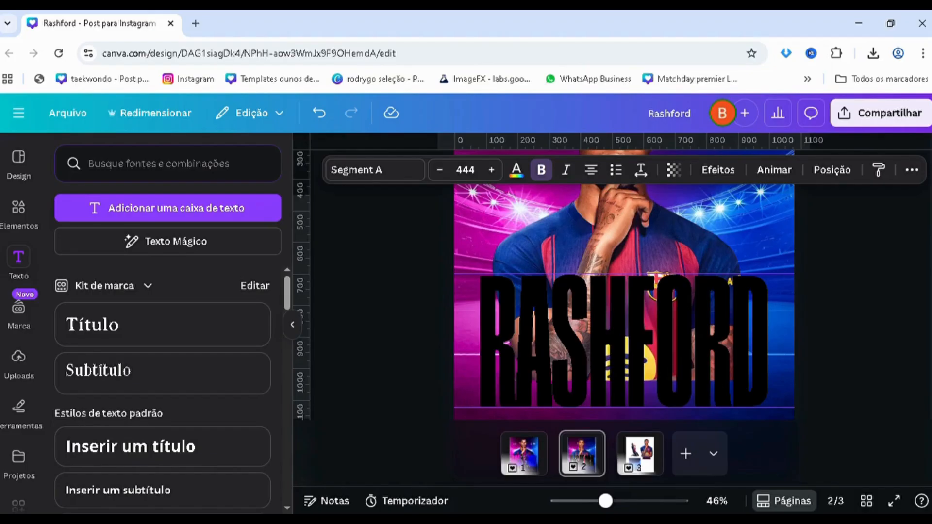
pyautogui.click(917, 370)
pyautogui.keyDown('ctrl'); pyautogui.scroll(-5, 857, 362); pyautogui.keyUp('ctrl')
pyautogui.keyDown('ctrl'); pyautogui.scroll(2, 858, 363); pyautogui.keyUp('ctrl')
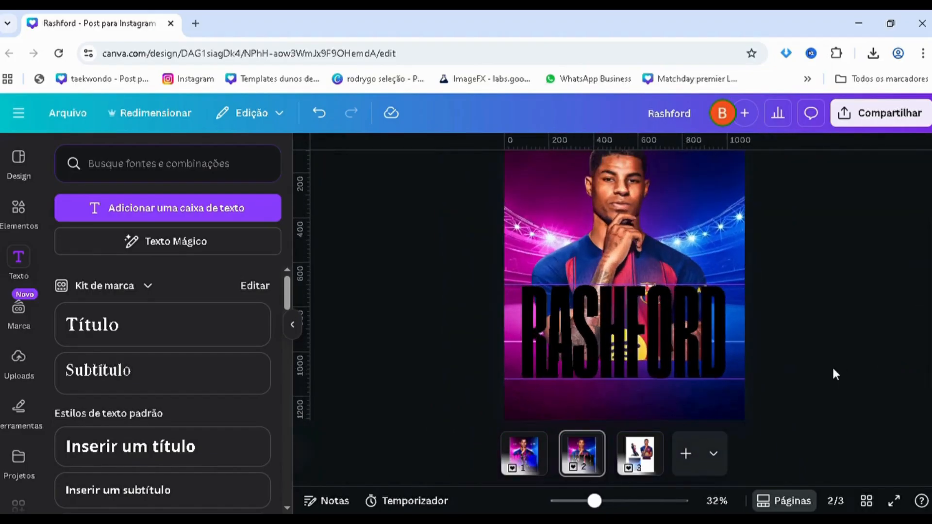
pyautogui.click(669, 342)
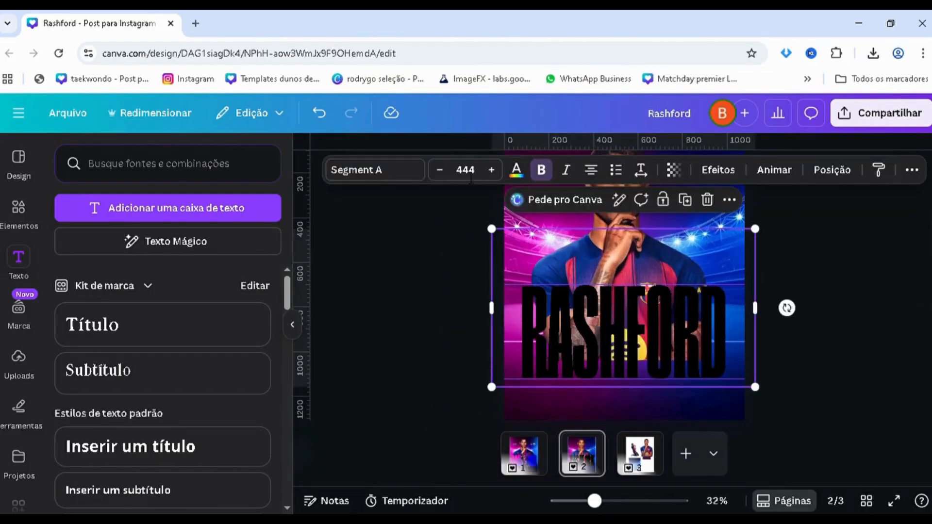
pyautogui.click(516, 169)
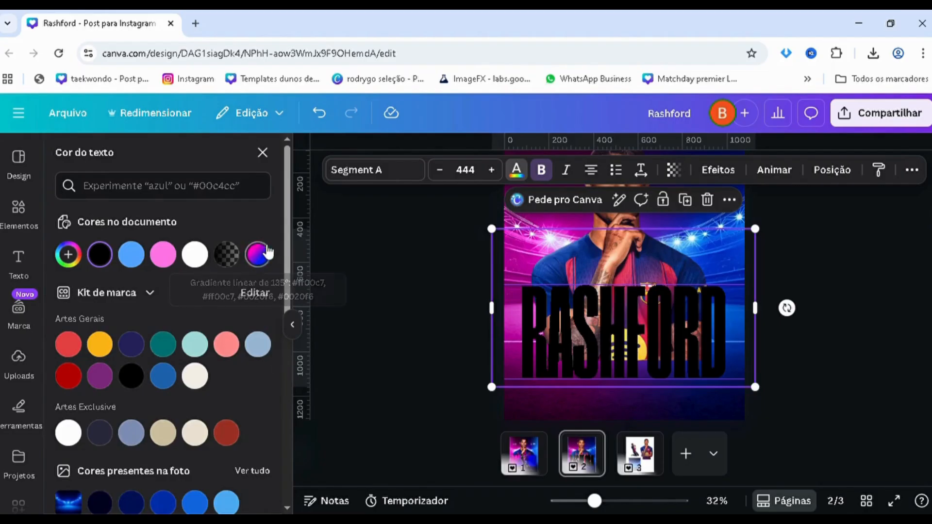
pyautogui.click(260, 260)
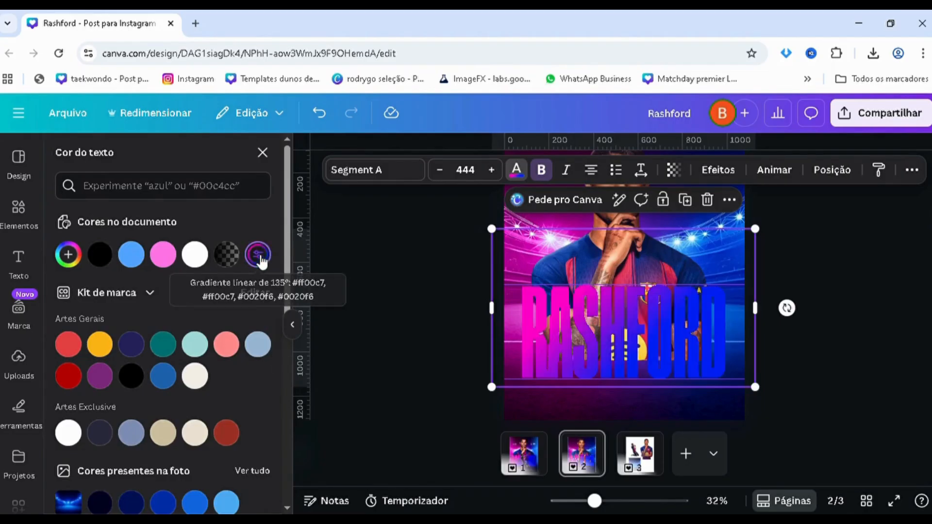
# Examine the hex codes of the title gradient's pink and blue stops and copy the pink code
pyautogui.click(71, 256)
pyautogui.click(81, 355)
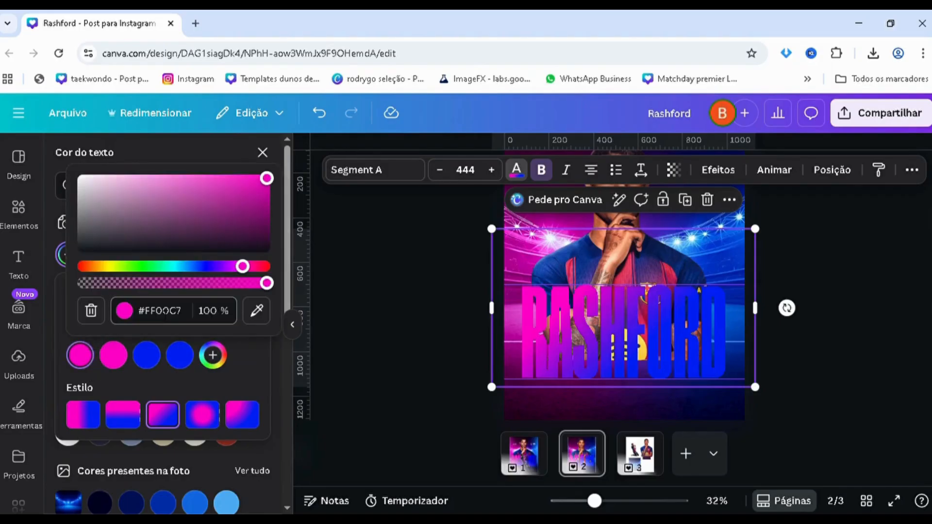
pyautogui.click(166, 313)
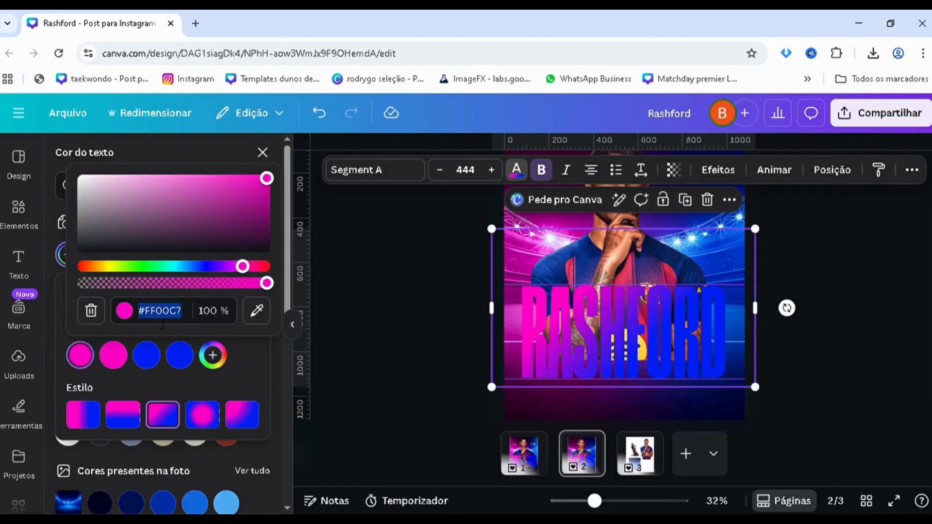
pyautogui.click(153, 357)
pyautogui.click(228, 311)
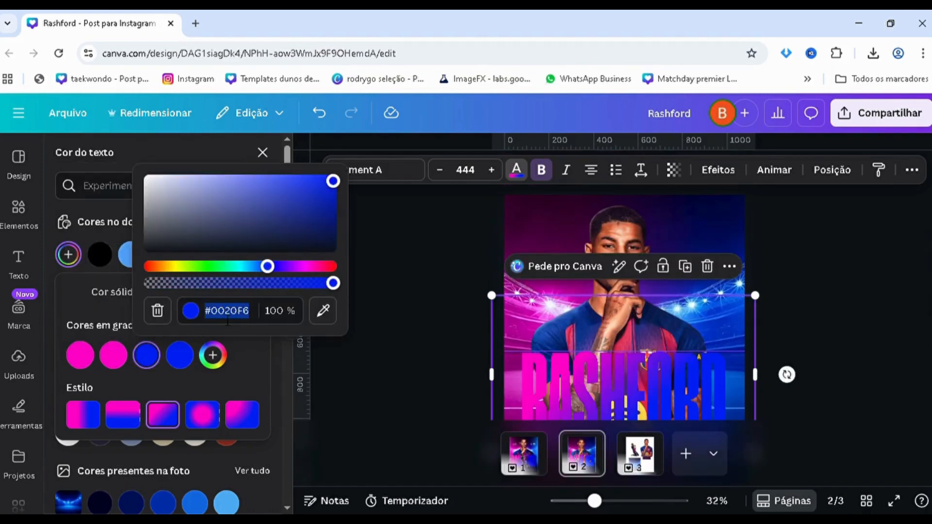
pyautogui.click(80, 355)
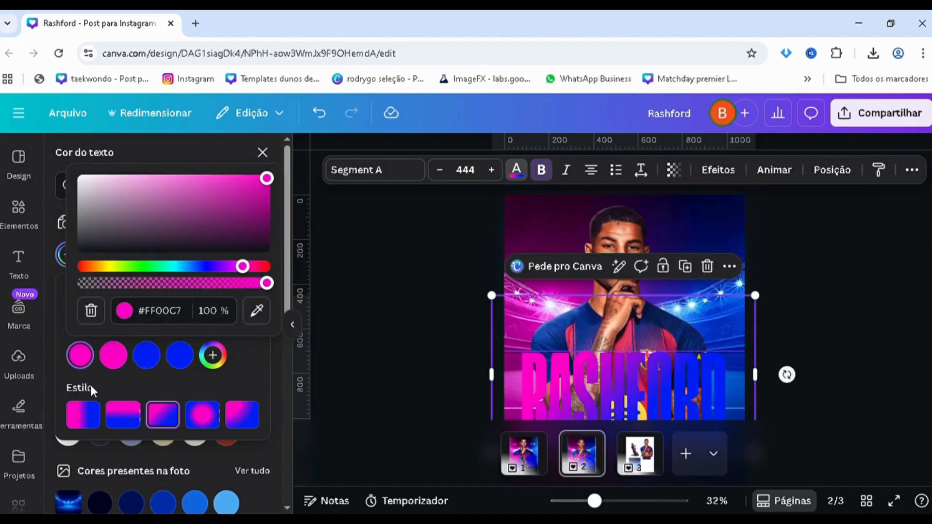
pyautogui.click(193, 320)
pyautogui.hotkey('ctrl', 'c')
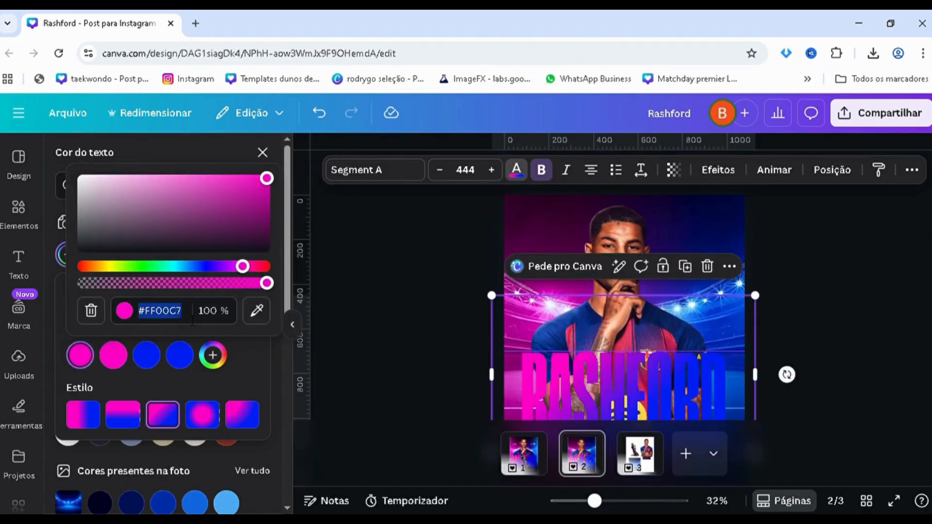
# Try rebuilding the title's gradient from solid #FF00C7 by adding further #FF00C7 colour stops, and undo the attempt
pyautogui.click(235, 363)
pyautogui.click(115, 304)
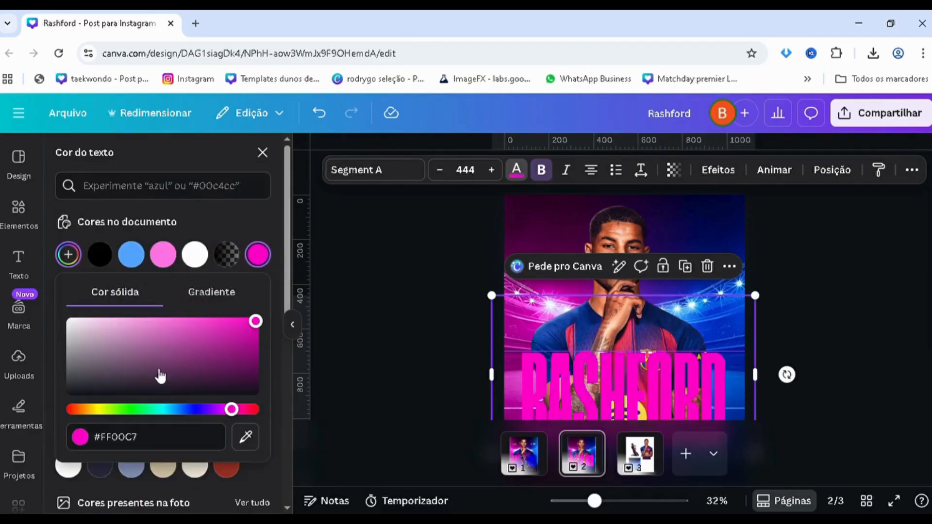
pyautogui.scroll(-2, 534, 369)
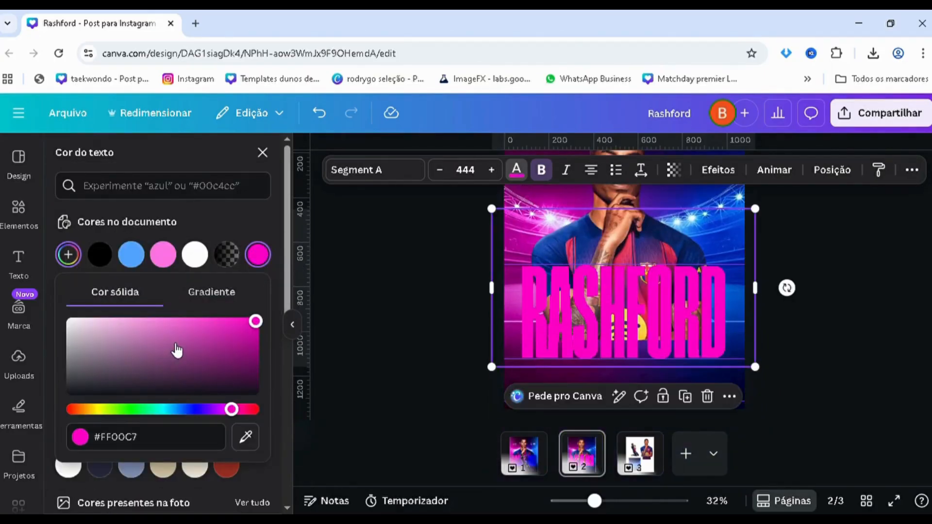
pyautogui.click(223, 300)
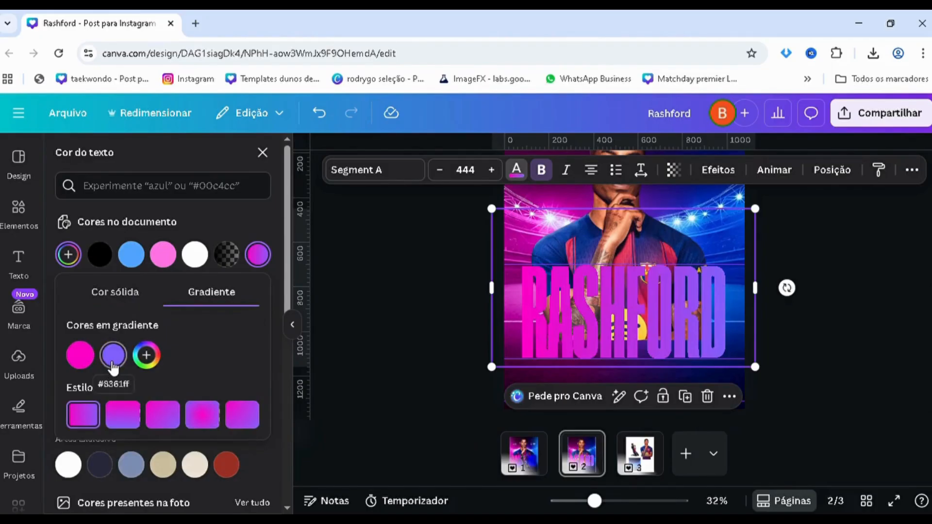
pyautogui.click(114, 357)
pyautogui.click(160, 328)
pyautogui.hotkey('ctrl', 'v')
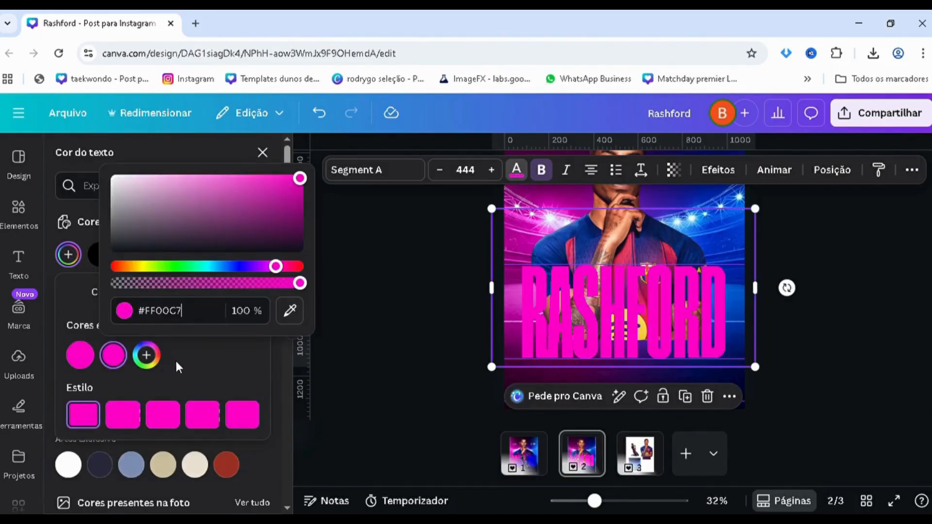
pyautogui.click(146, 355)
pyautogui.click(180, 355)
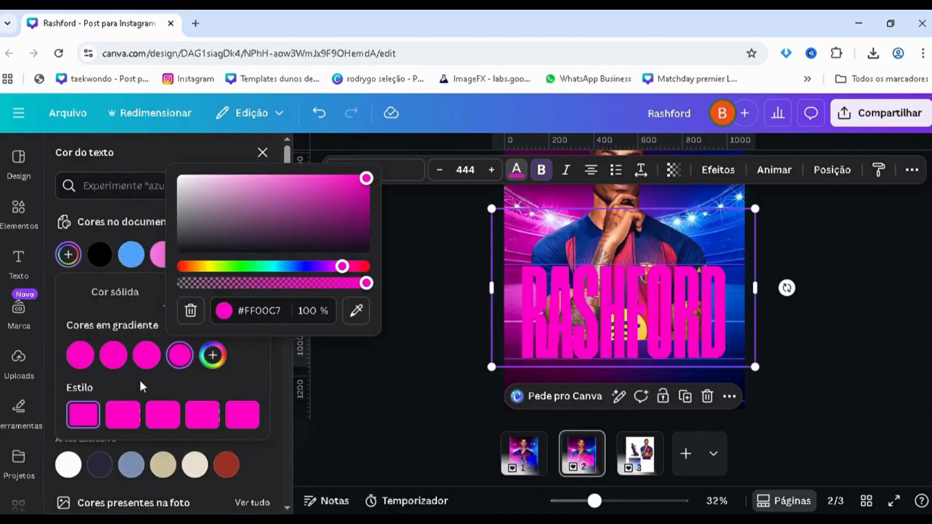
pyautogui.click(141, 224)
pyautogui.click(71, 286)
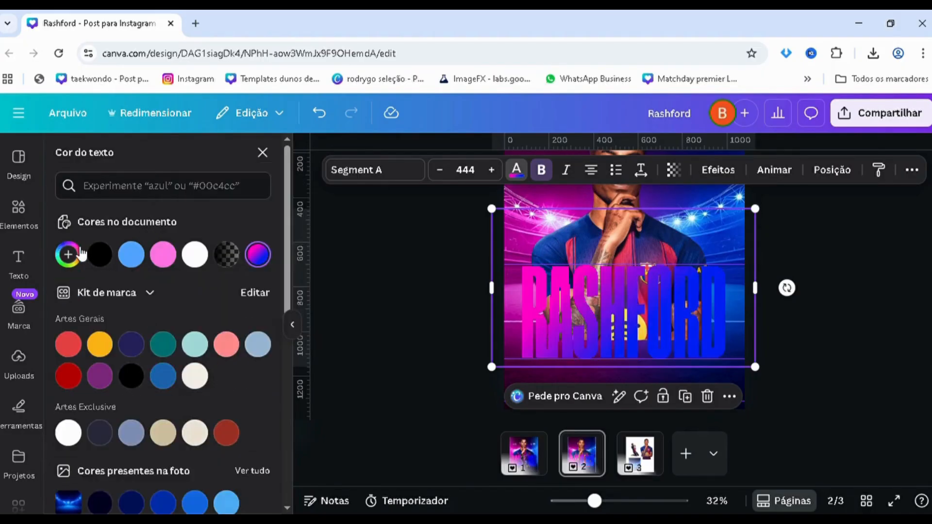
# Review the pink and blue colour stops of the restored title gradient and their hex codes
pyautogui.click(68, 255)
pyautogui.click(110, 359)
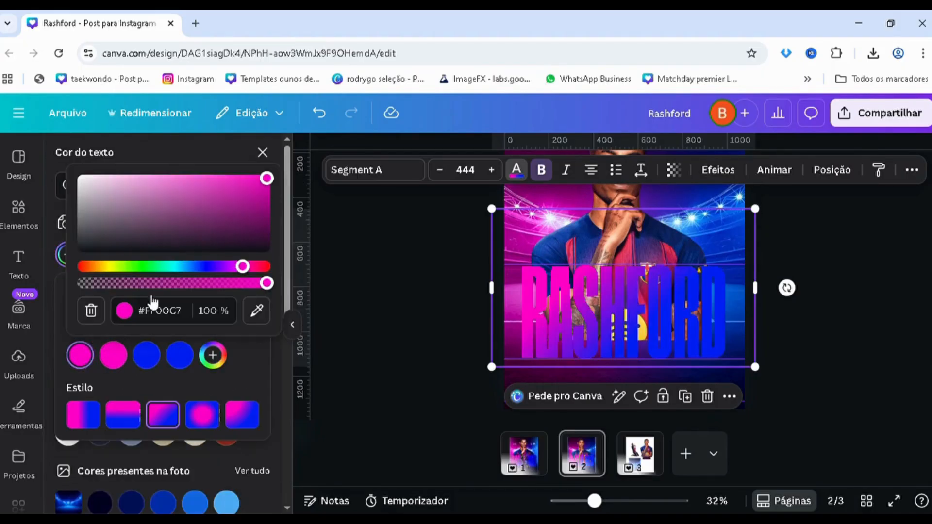
pyautogui.click(145, 358)
pyautogui.click(214, 311)
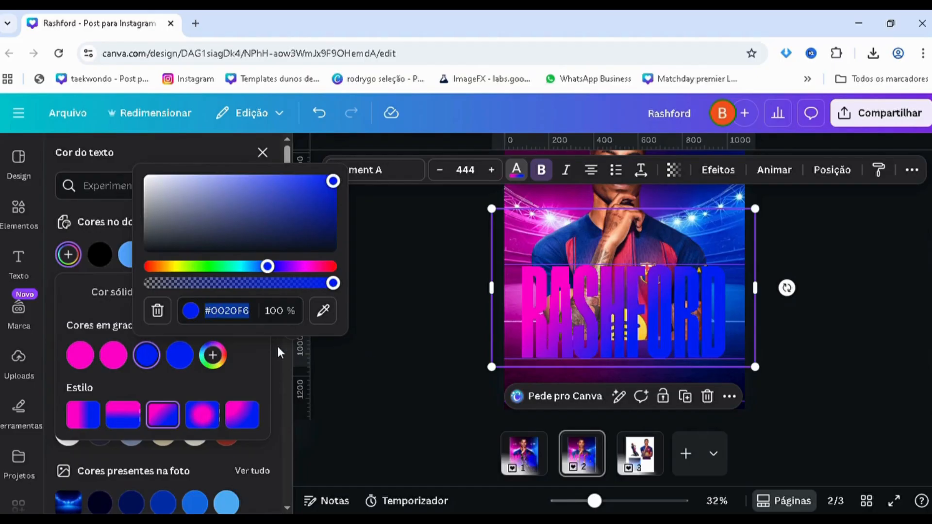
pyautogui.click(80, 386)
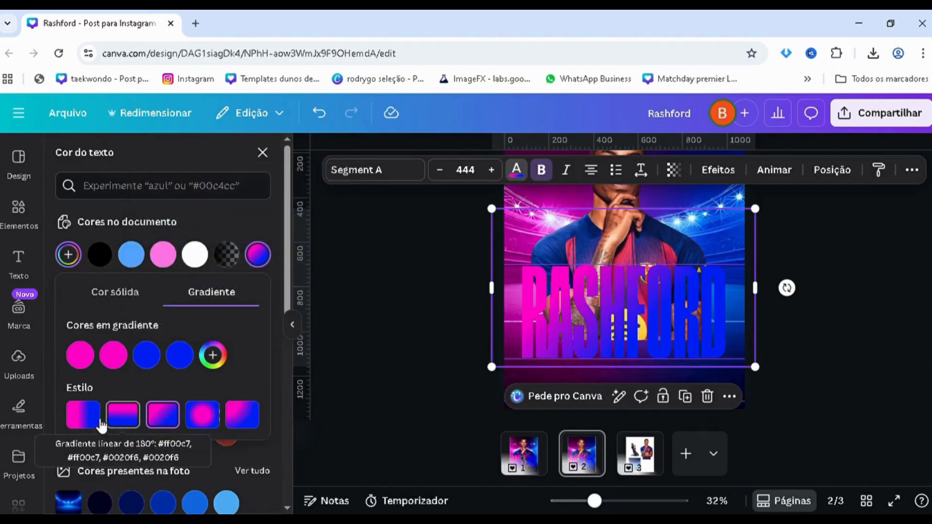
# Try the vertical and horizontal linear gradient styles on the RASHFORD title and return to the 135° diagonal style
pyautogui.click(130, 421)
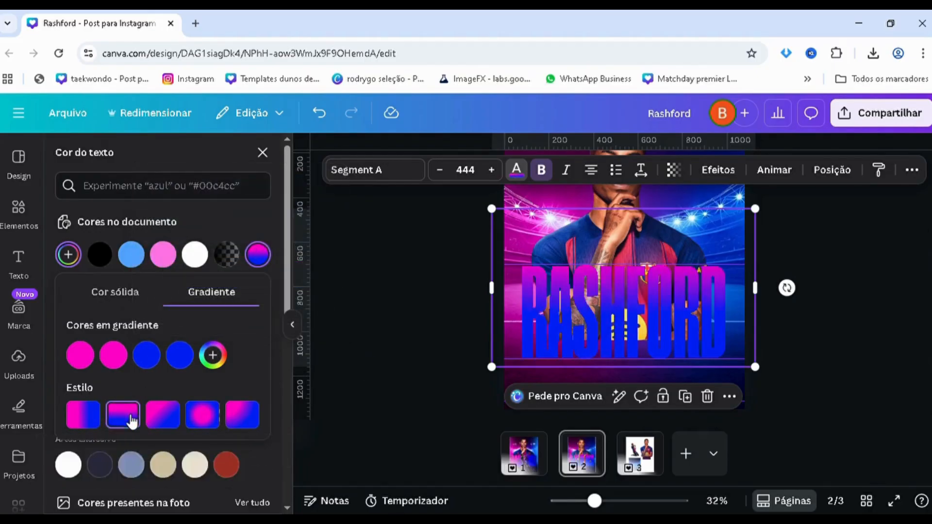
pyautogui.click(88, 425)
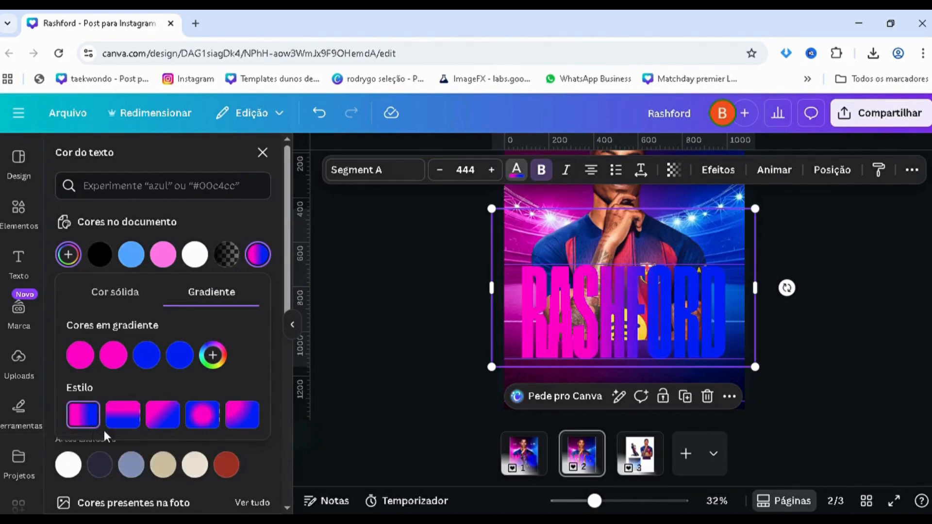
pyautogui.click(167, 422)
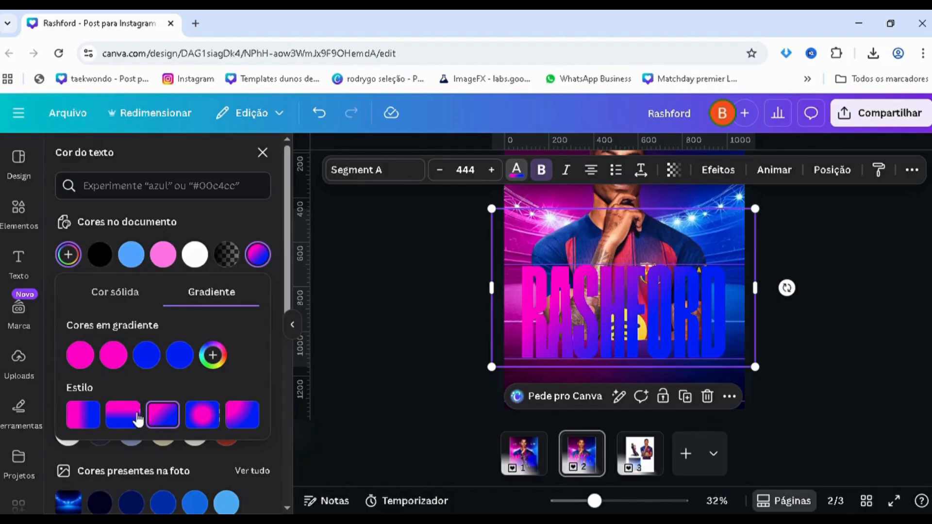
pyautogui.click(82, 416)
pyautogui.scroll(3, 520, 242)
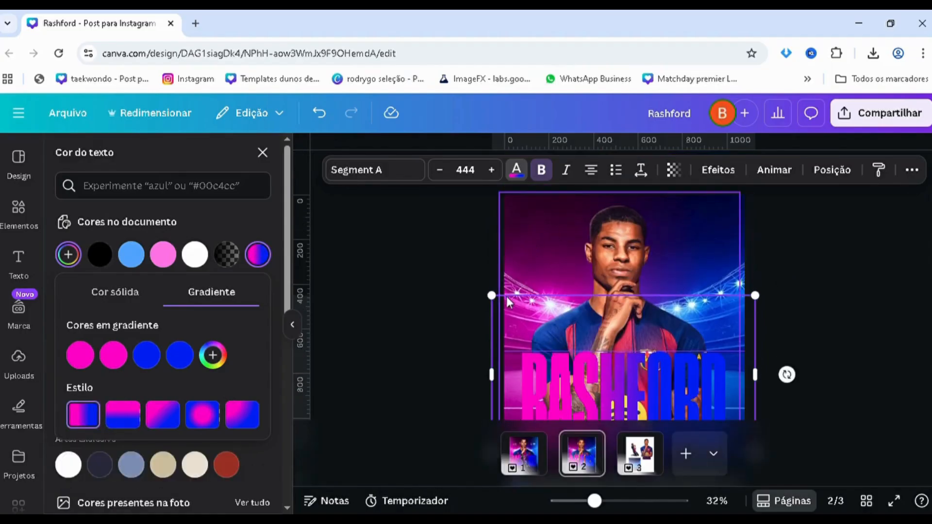
pyautogui.click(167, 423)
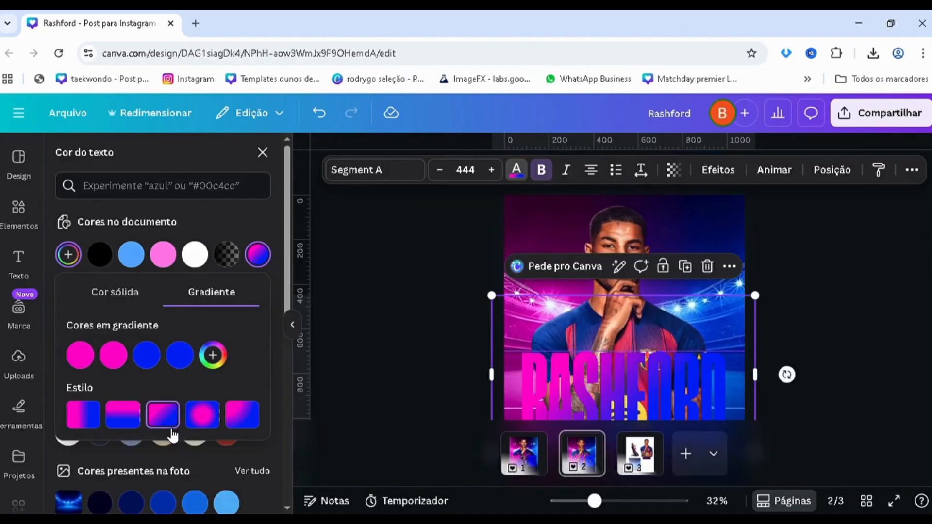
pyautogui.scroll(-2, 684, 372)
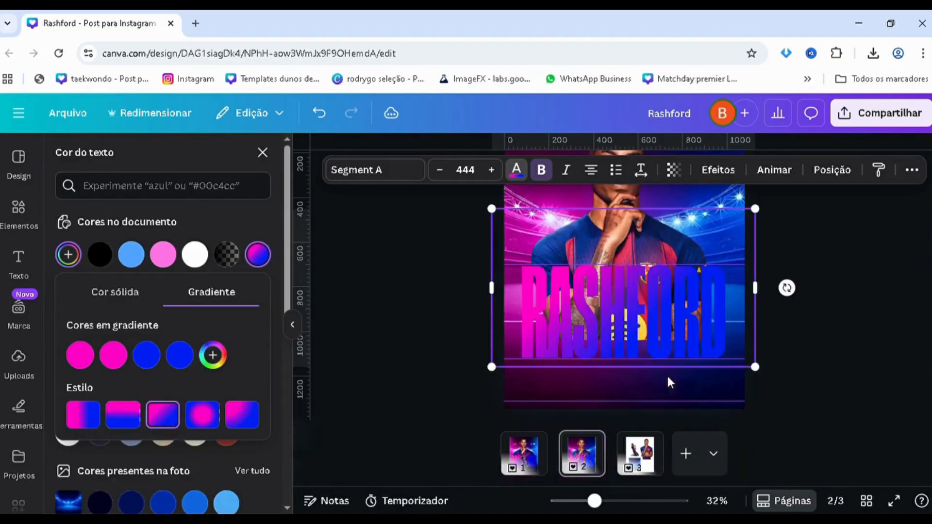
# Try a two-stop horizontal gradient of #FF00C7 and #0020F6 on the title, restore the four-stop diagonal gradient and deselect the text
pyautogui.click(127, 343)
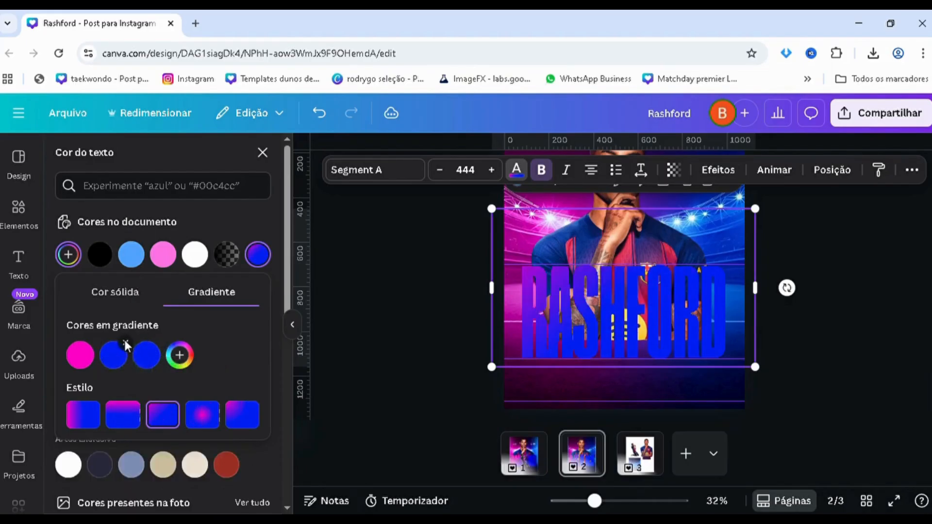
pyautogui.click(125, 343)
pyautogui.click(85, 415)
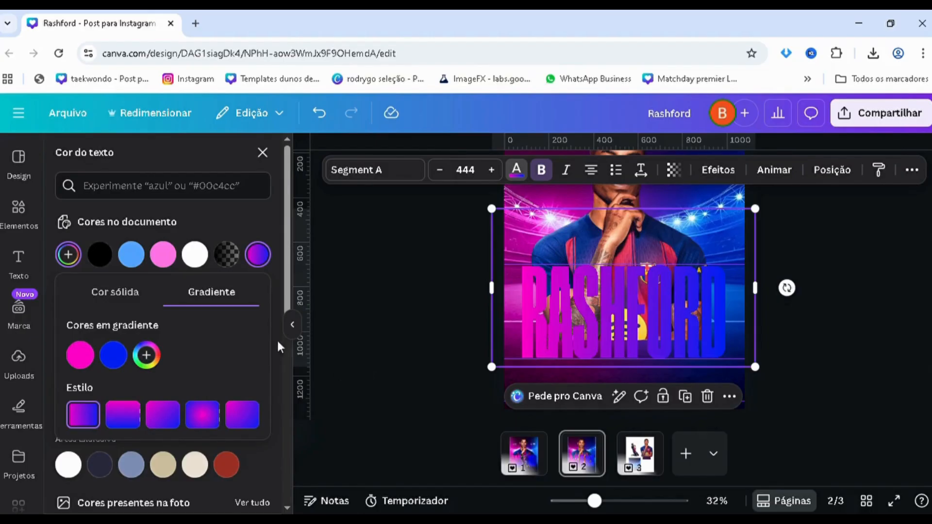
pyautogui.click(233, 229)
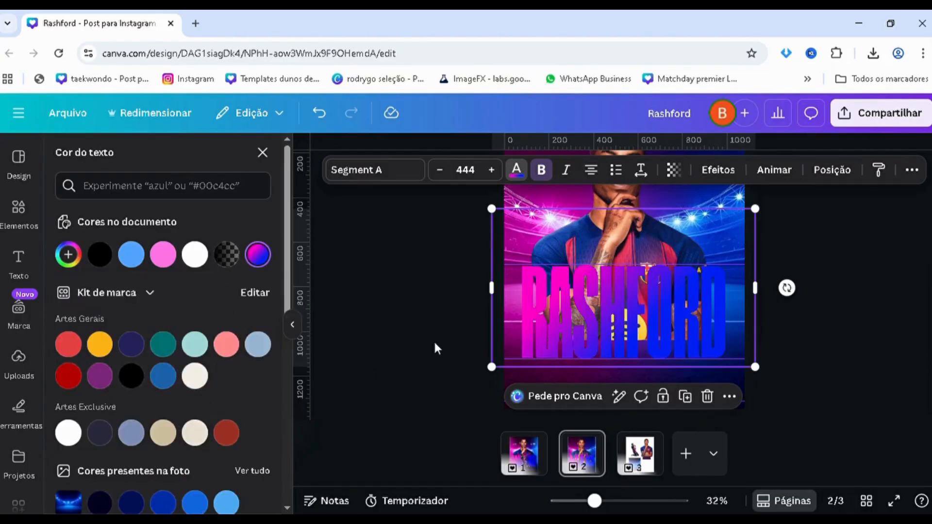
pyautogui.press('Escape')
pyautogui.click(338, 345)
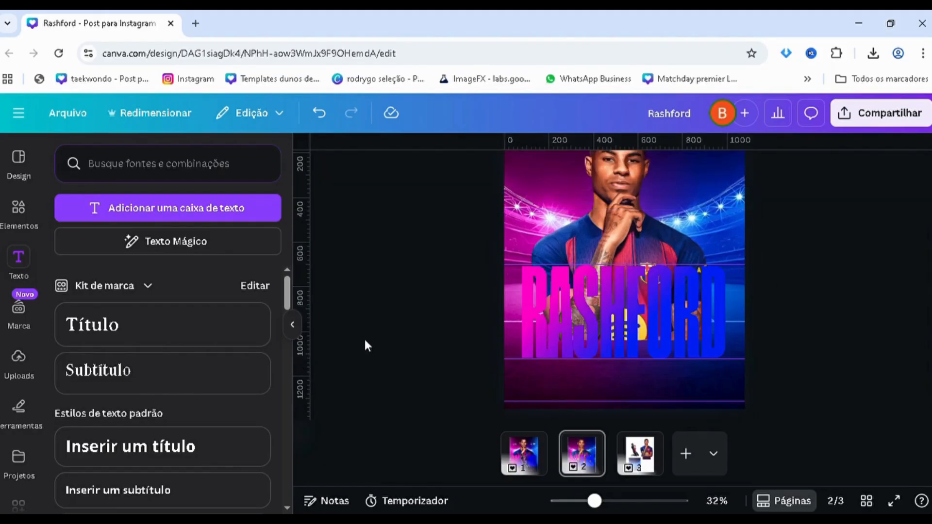
# Duplicate the gradient RASHFORD title and place the copy exactly over the original between the guides
pyautogui.scroll(2, 445, 332)
pyautogui.click(634, 316)
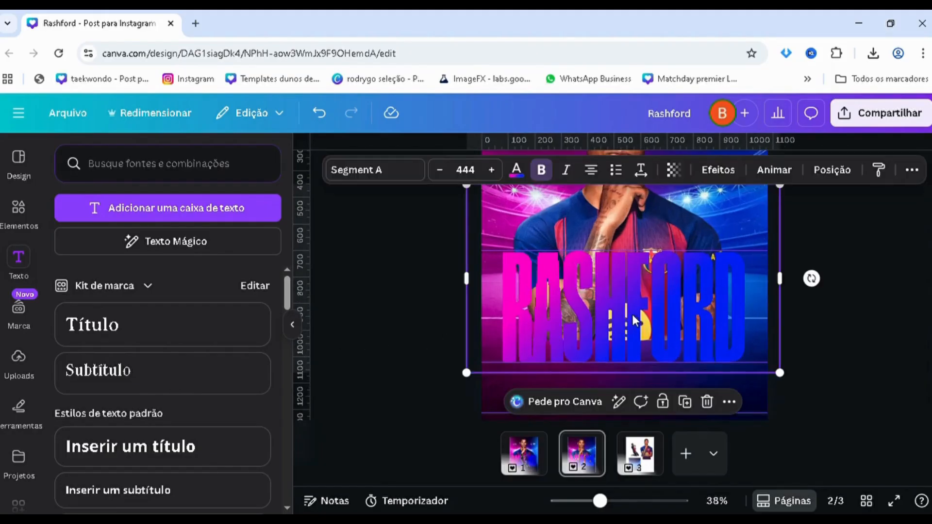
pyautogui.hotkey('ctrl', 'd')
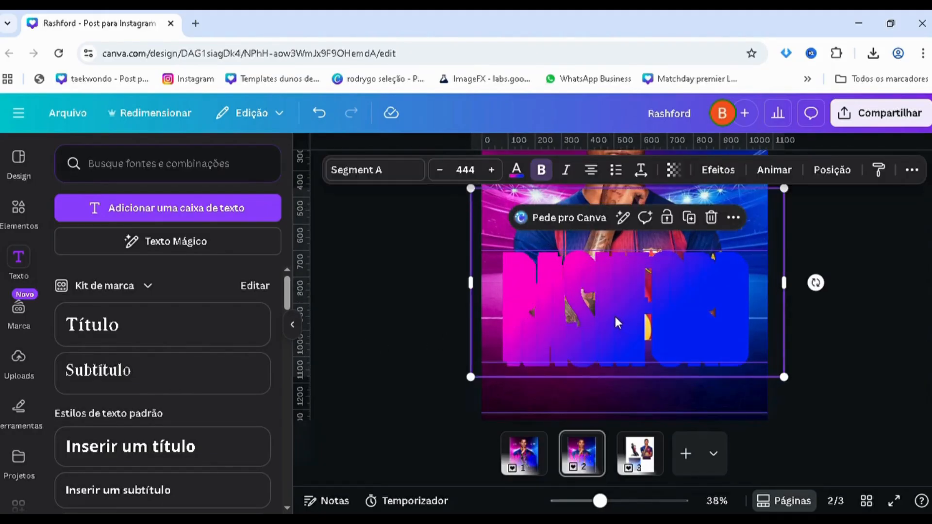
pyautogui.moveTo(614, 315); pyautogui.dragTo(610, 311)
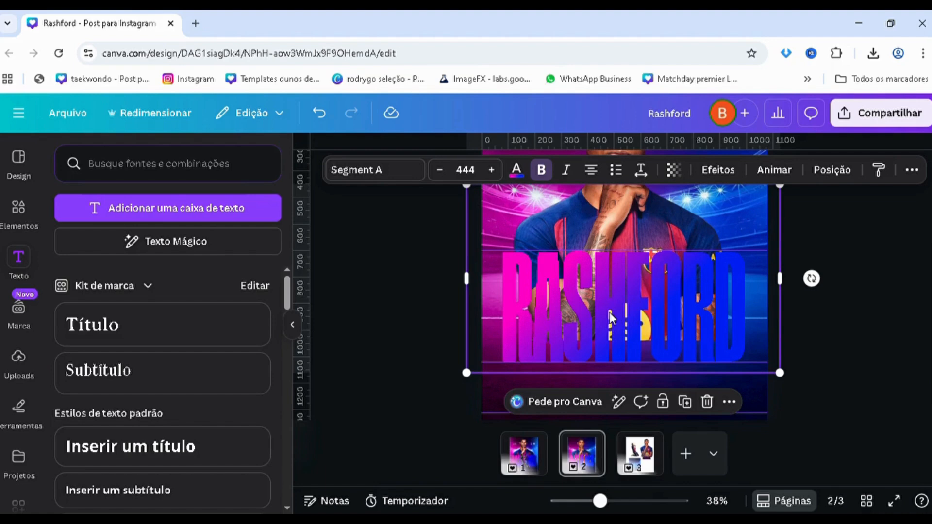
# Apply the shadow effect (Sombreado) to the duplicated RASHFORD title and colour the shadow black
pyautogui.click(706, 176)
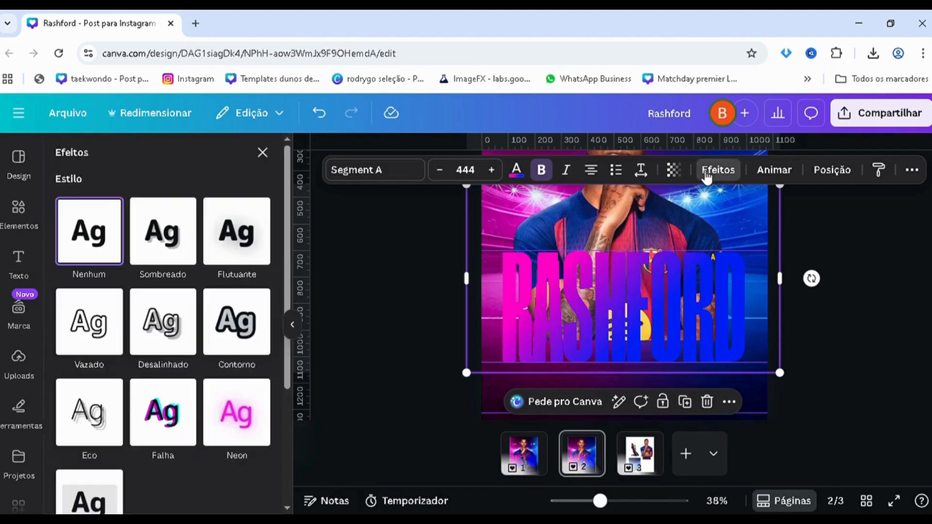
pyautogui.click(832, 169)
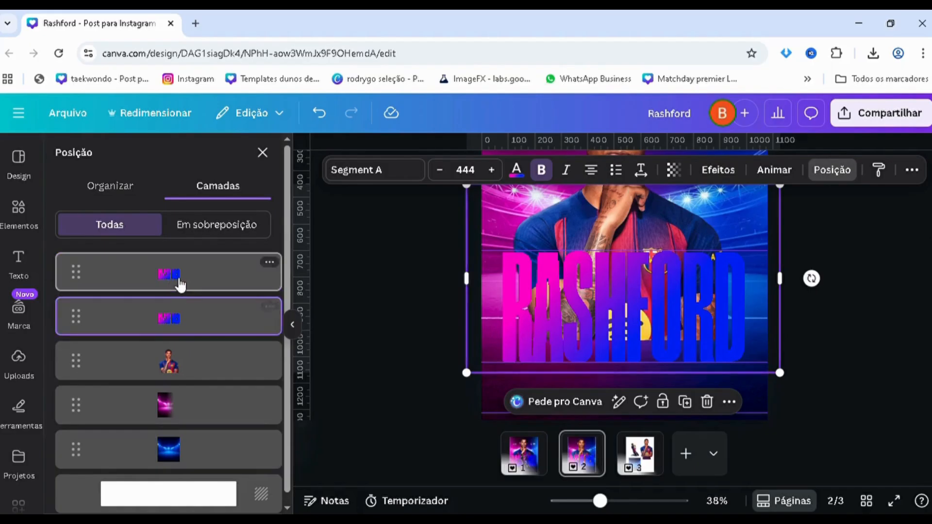
pyautogui.click(718, 170)
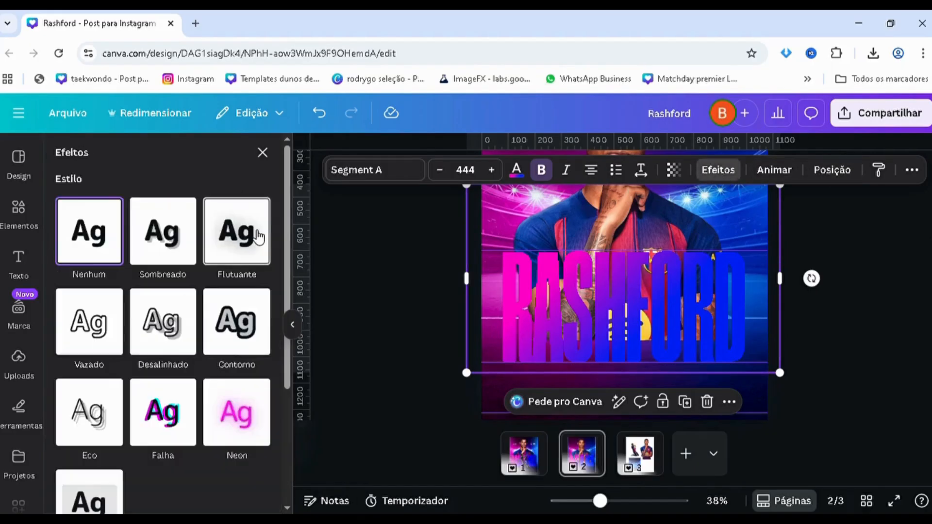
pyautogui.click(165, 252)
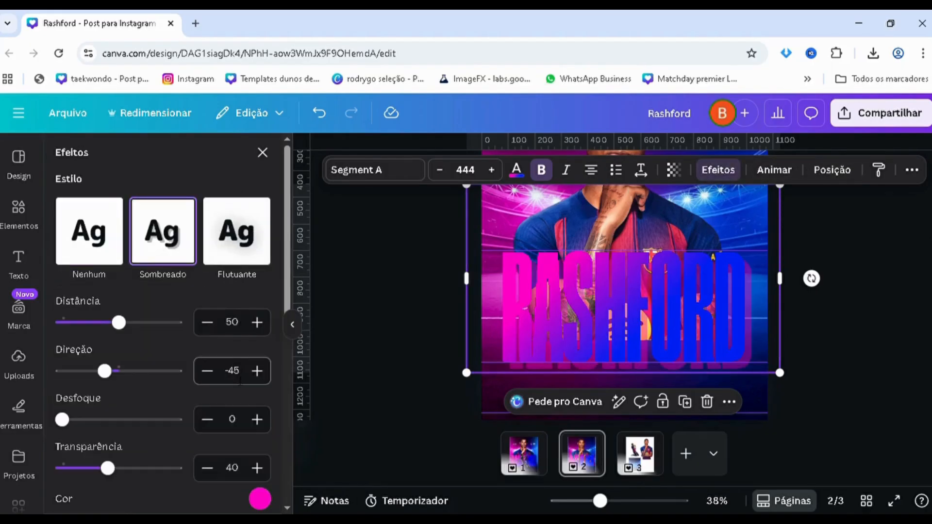
pyautogui.click(259, 498)
pyautogui.click(95, 365)
pyautogui.click(156, 312)
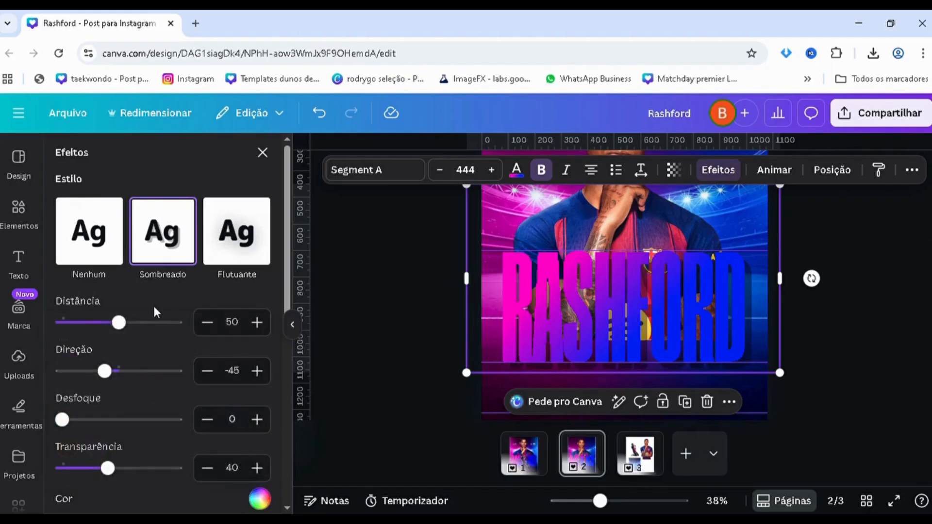
# Set the title shadow's distance to 0, direction to 0, blur to 100 and transparency to 100
pyautogui.moveTo(118, 323); pyautogui.dragTo(61, 323)
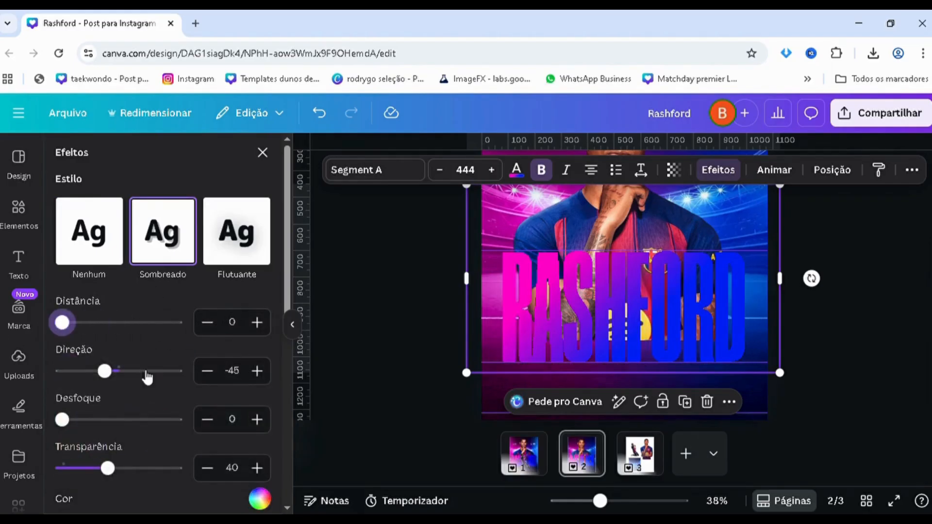
pyautogui.click(236, 374)
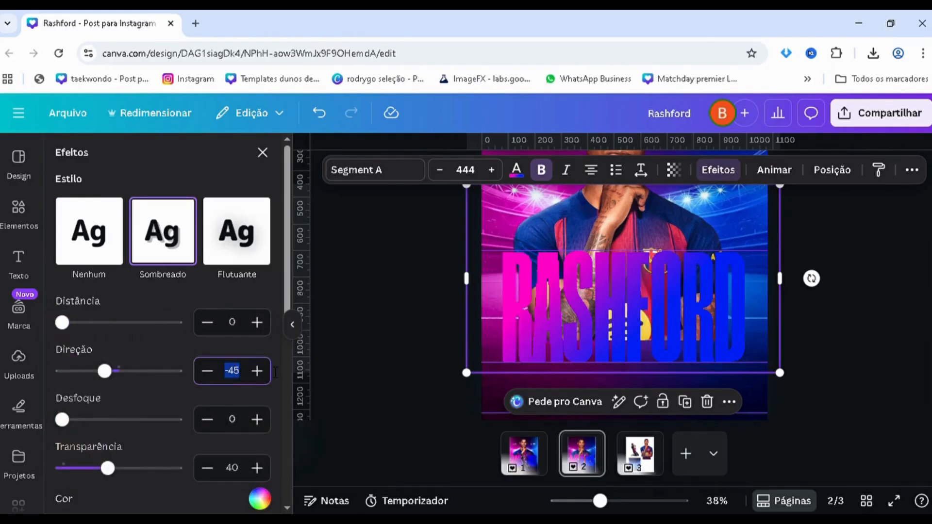
pyautogui.write('0')
pyautogui.press('Return')
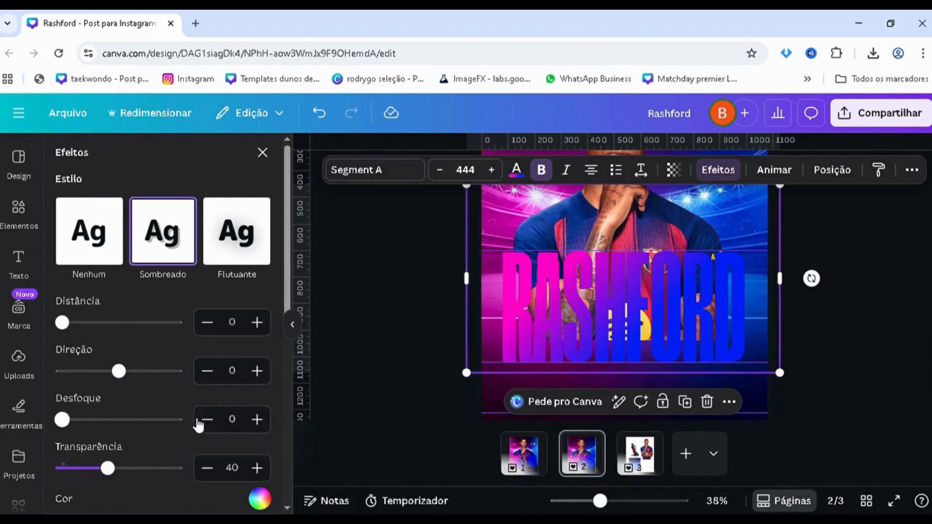
pyautogui.click(175, 420)
pyautogui.moveTo(108, 468); pyautogui.dragTo(175, 468)
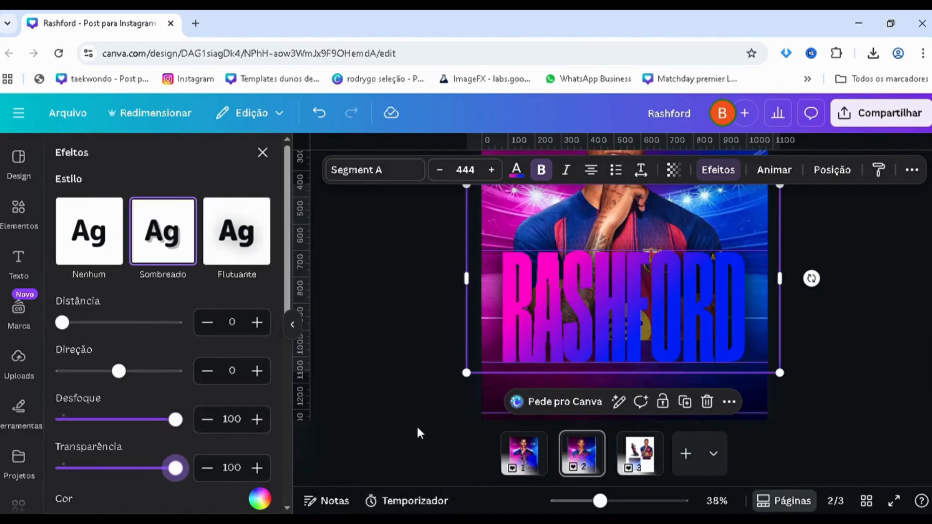
# Move the shadowed RASHFORD copy one layer down, beneath the plain gradient title
pyautogui.click(388, 372)
pyautogui.hotkey('alt', '1')
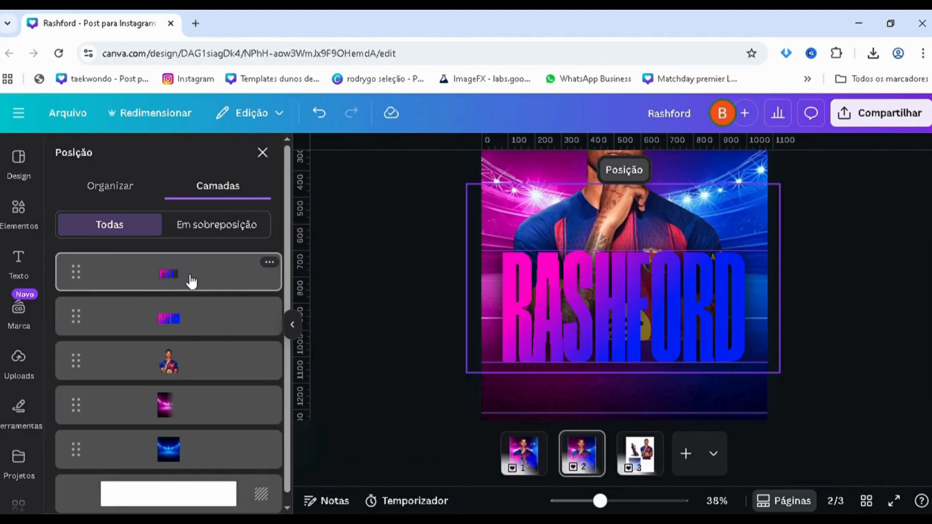
pyautogui.moveTo(191, 282); pyautogui.dragTo(177, 339)
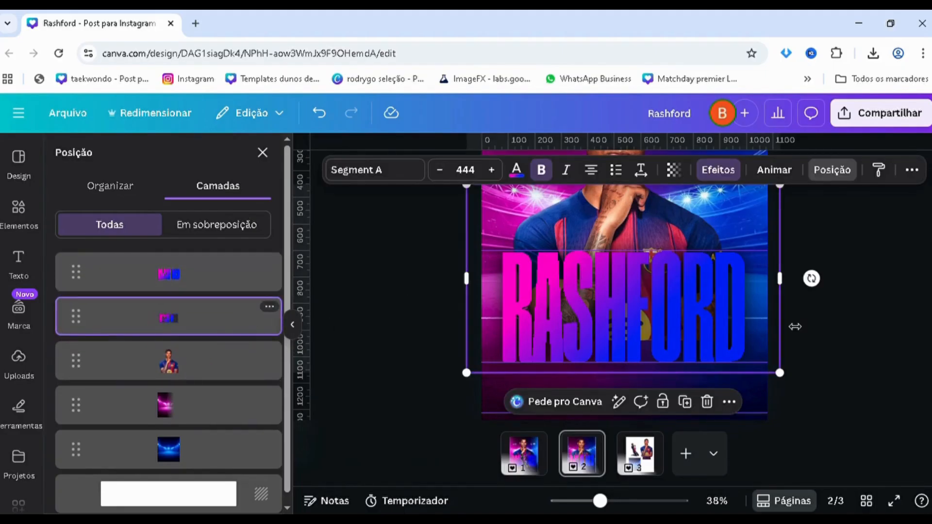
# Try a lower transparency value on the shadowed title copy and return it to 100
pyautogui.click(672, 171)
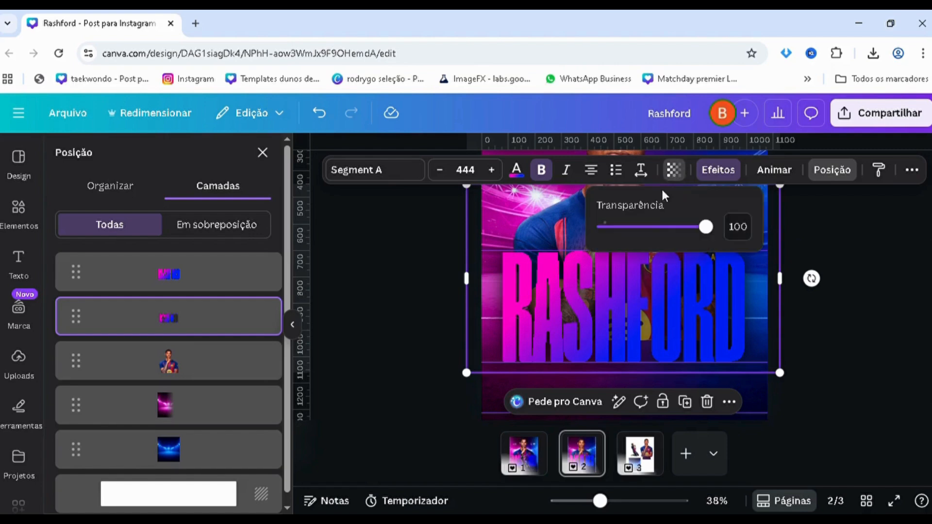
pyautogui.moveTo(622, 226); pyautogui.dragTo(841, 279)
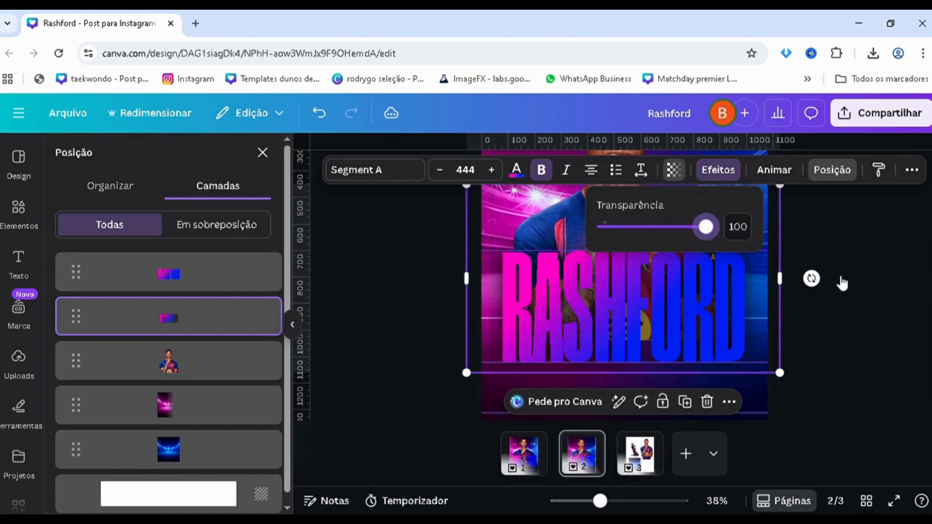
pyautogui.click(860, 315)
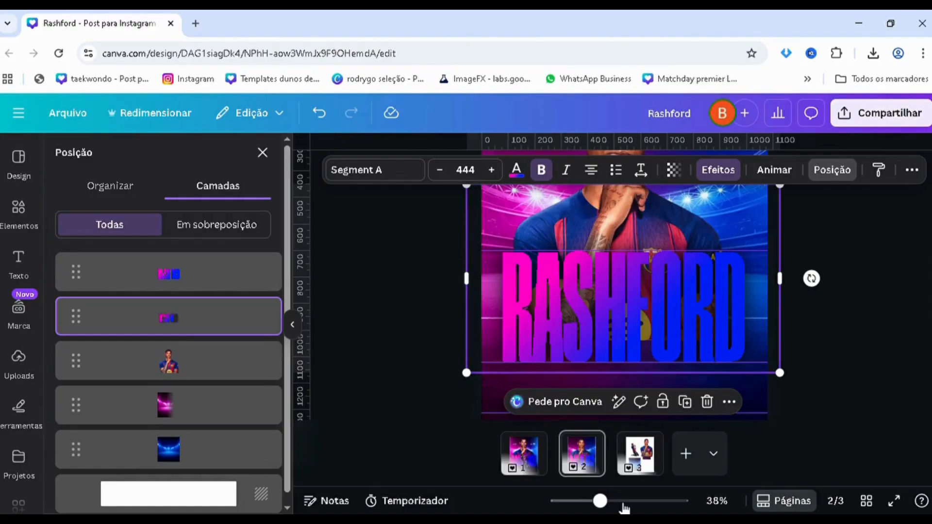
# Paste another copy of the RASHFORD title onto the poster and undo the paste
pyautogui.moveTo(600, 501); pyautogui.dragTo(576, 502)
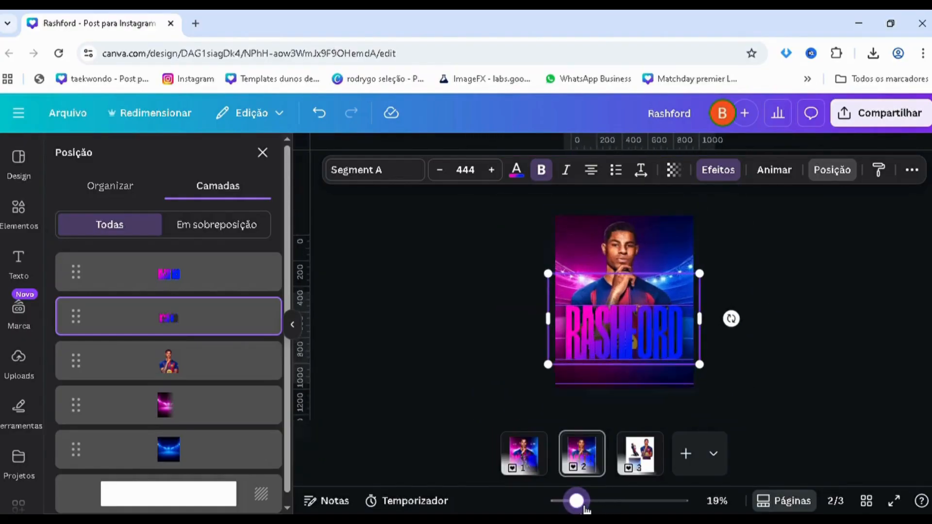
pyautogui.hotkey('ctrl', 'v')
pyautogui.click(409, 349)
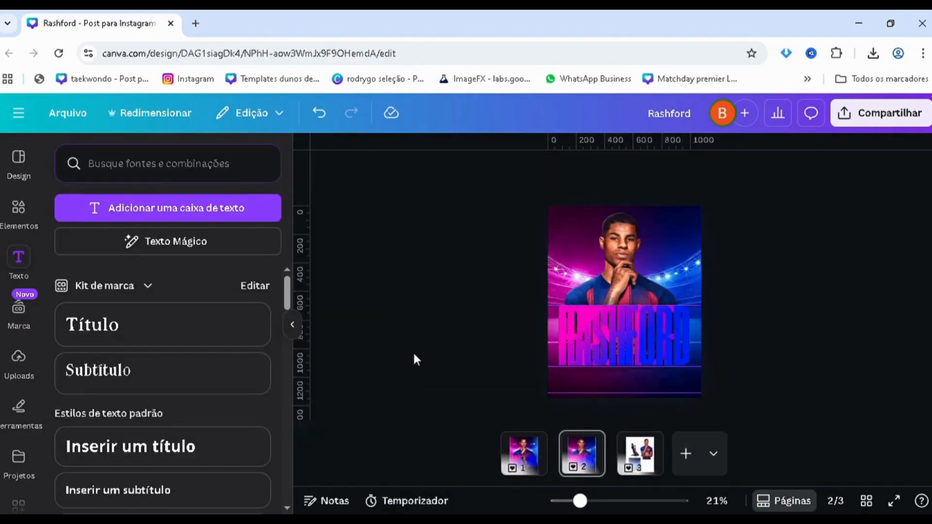
pyautogui.hotkey('ctrl', 'z')
# Try different transparency values on the plain gradient title in front and restore its full opacity
pyautogui.scroll(2, 511, 344)
pyautogui.click(704, 297)
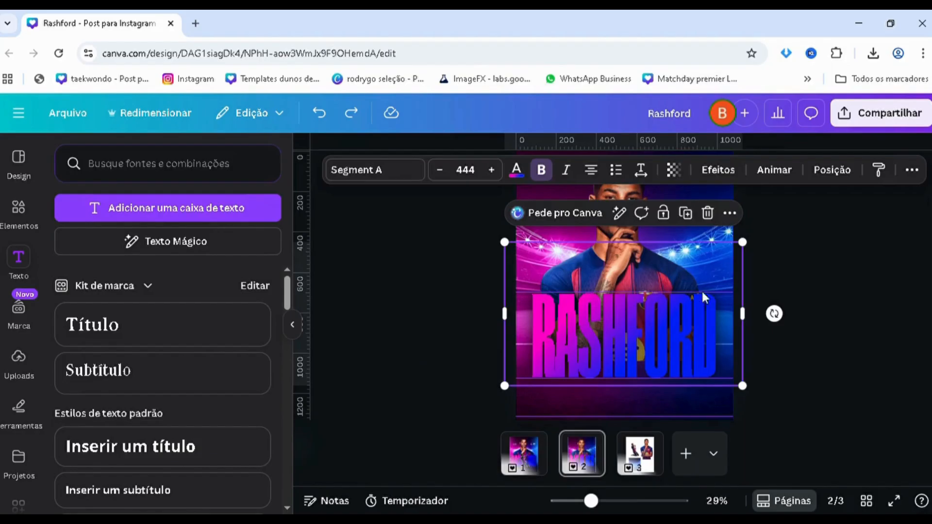
pyautogui.click(676, 171)
pyautogui.moveTo(644, 231); pyautogui.dragTo(850, 277)
pyautogui.click(844, 313)
# Set the shadowed title copy's transparency to 0 to preview the title without it, and undo the change
pyautogui.hotkey('alt', '1')
pyautogui.click(166, 318)
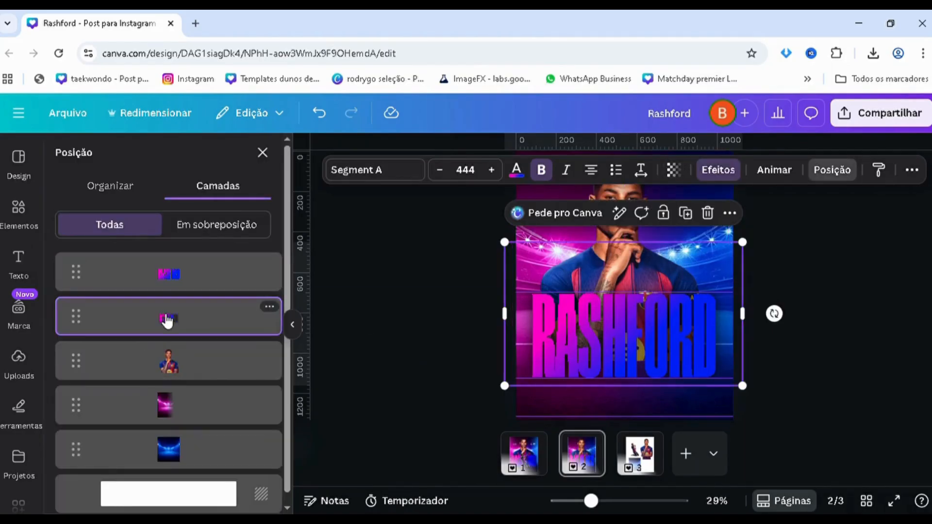
pyautogui.click(674, 175)
pyautogui.moveTo(624, 238); pyautogui.dragTo(495, 248)
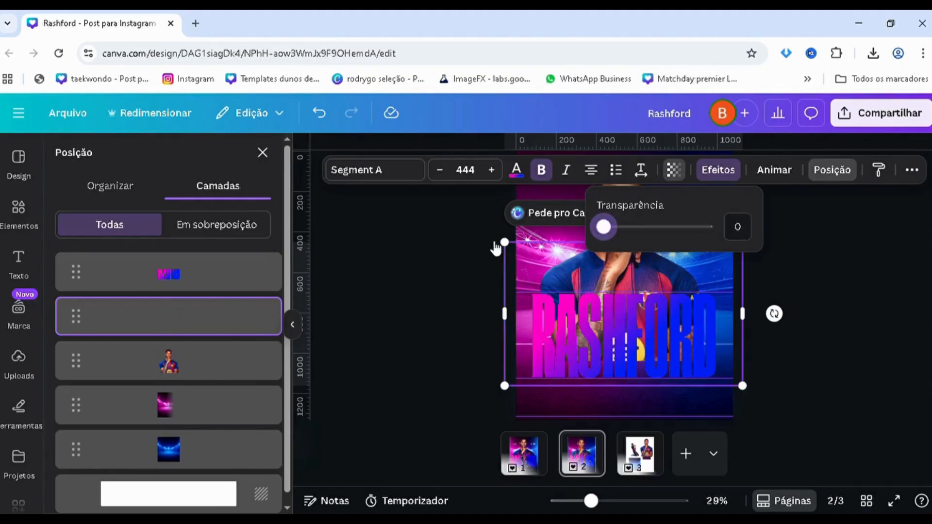
pyautogui.click(381, 290)
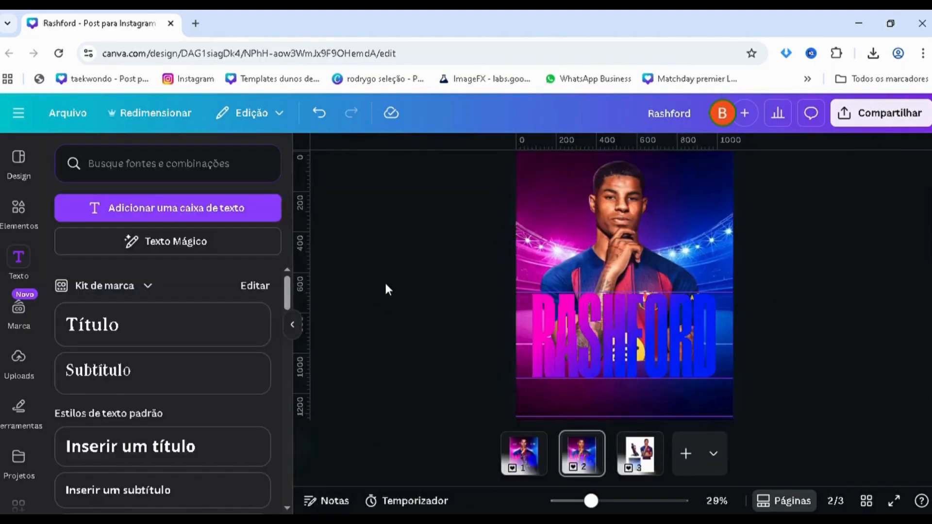
pyautogui.scroll(-2, 387, 284)
pyautogui.hotkey('ctrl', 'z')
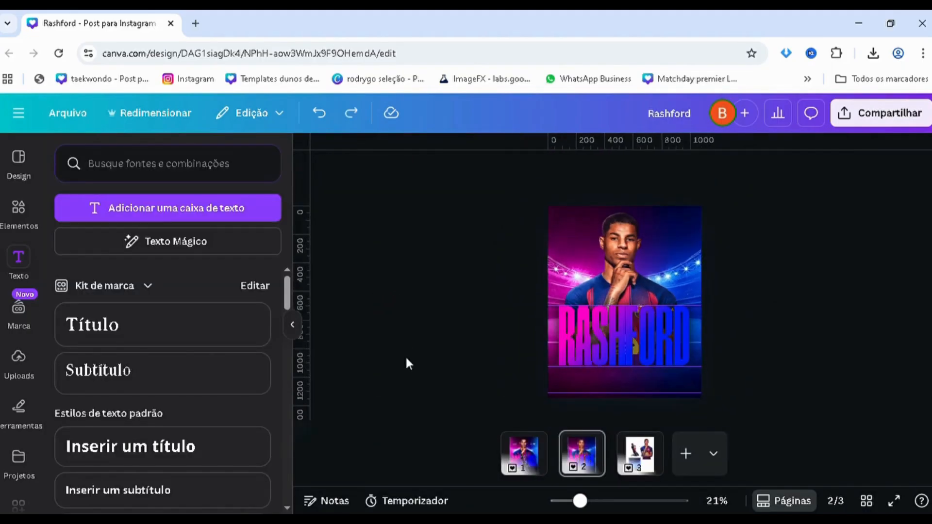
# Select both RASHFORD title layers together and nudge them slightly to the left
pyautogui.scroll(5, 406, 356)
pyautogui.click(622, 348)
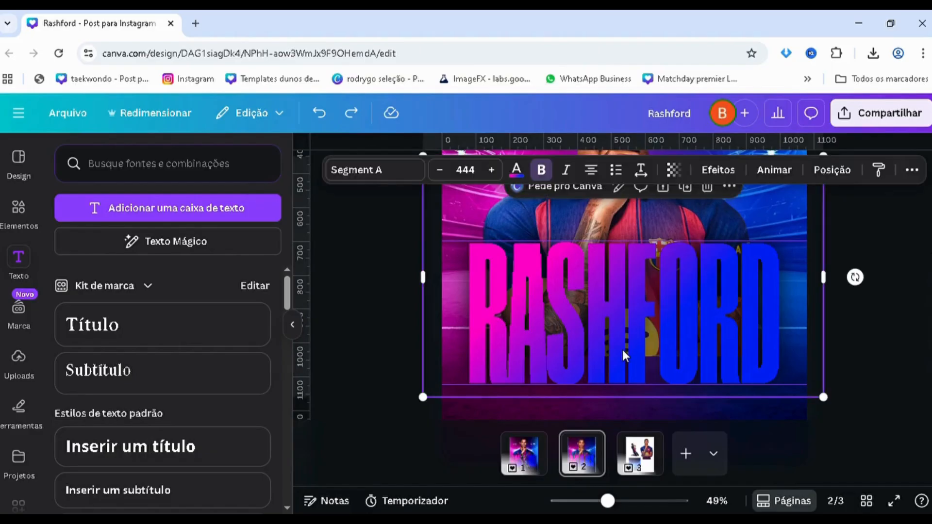
pyautogui.click(833, 169)
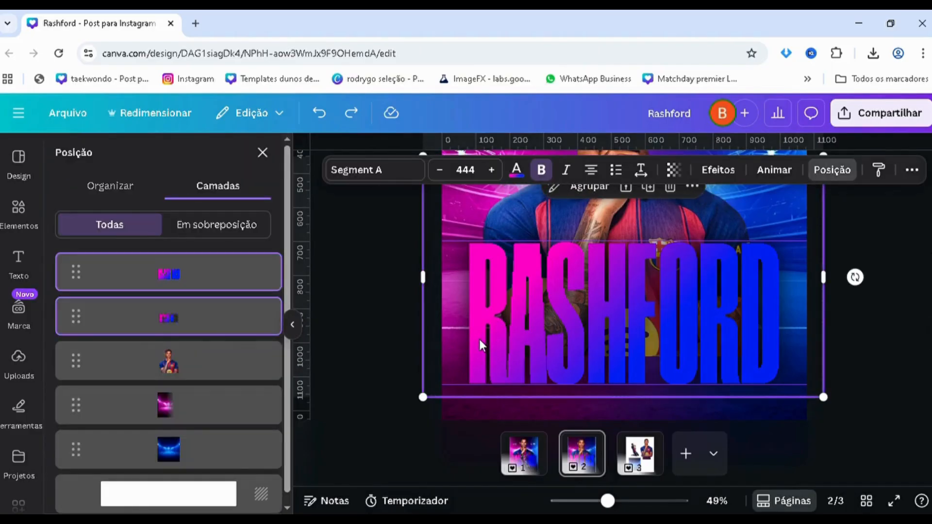
pyautogui.press('Left')
pyautogui.press('Left')
pyautogui.press('Left')
pyautogui.press('Left')
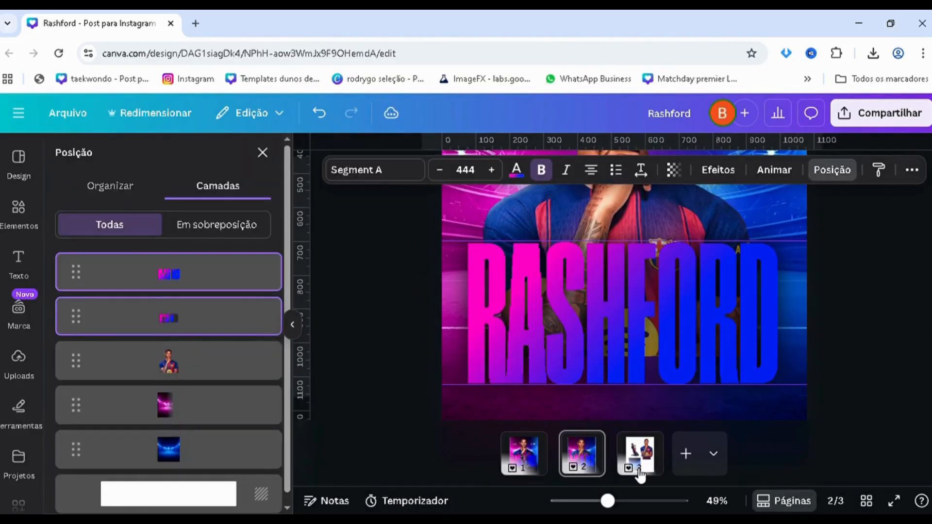
# Copy the kneeling player cutout from page 3 and paste it into the poster on page 2
pyautogui.scroll(-5, 347, 347)
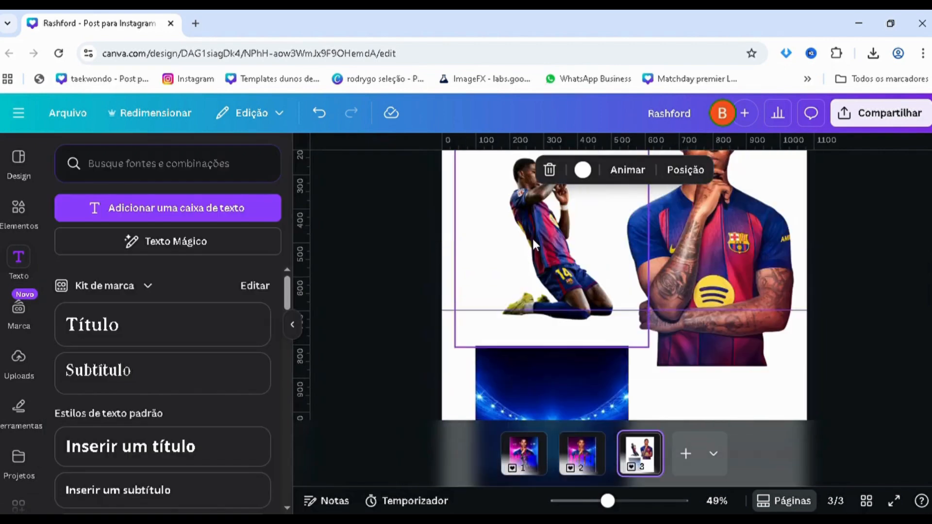
pyautogui.click(532, 239)
pyautogui.click(582, 454)
pyautogui.hotkey('ctrl', 'v')
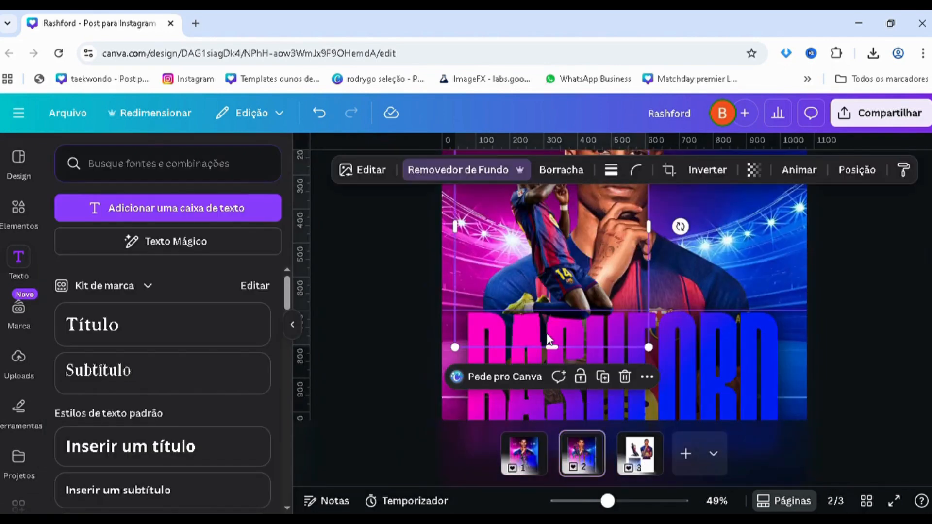
# Enlarge the kneeling player cutout and place it in front of the middle of the RASHFORD title
pyautogui.scroll(-3, 555, 286)
pyautogui.moveTo(582, 272); pyautogui.dragTo(617, 357)
pyautogui.moveTo(594, 319); pyautogui.dragTo(516, 302)
pyautogui.scroll(3, 580, 354)
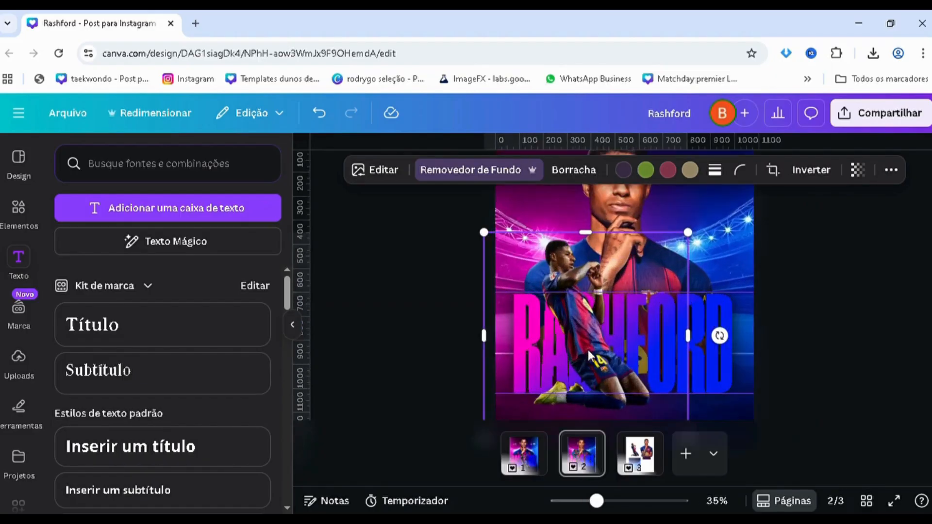
pyautogui.scroll(-1, 580, 356)
pyautogui.moveTo(583, 360); pyautogui.dragTo(611, 371)
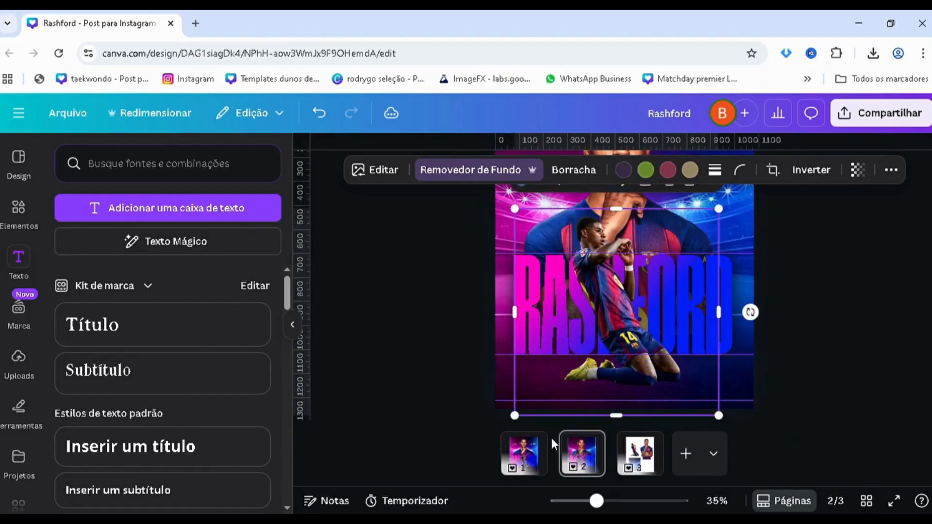
# Reduce the kneeling player's size and recentre the cutout over the RASHFORD title
pyautogui.click(587, 464)
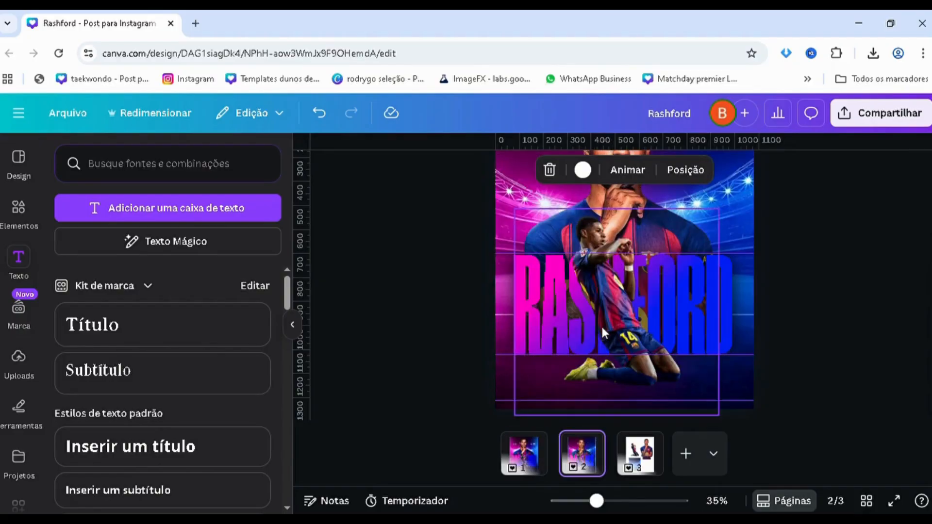
pyautogui.click(605, 331)
pyautogui.moveTo(522, 222); pyautogui.dragTo(546, 241)
pyautogui.moveTo(629, 319); pyautogui.dragTo(617, 311)
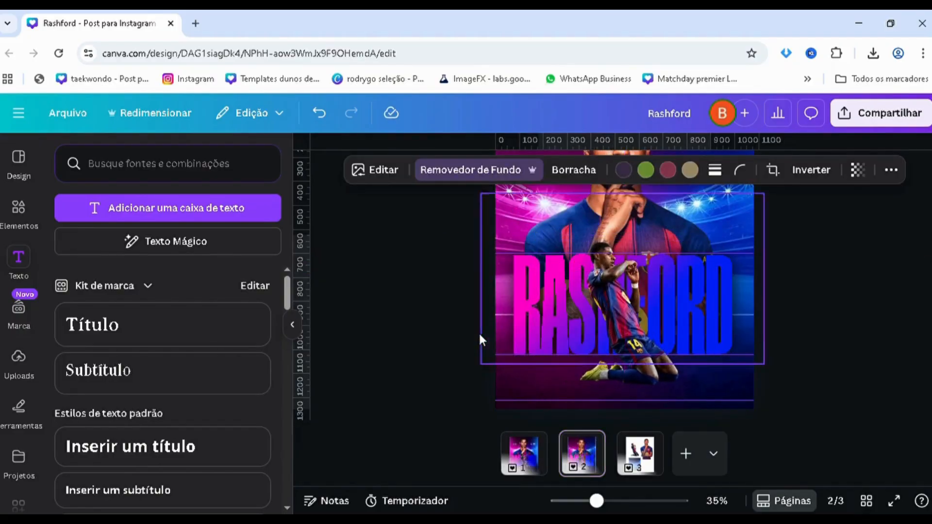
# Check the finished poster on page 1 and shrink the kneeling player on page 2 slightly more to match
pyautogui.click(518, 461)
pyautogui.click(583, 456)
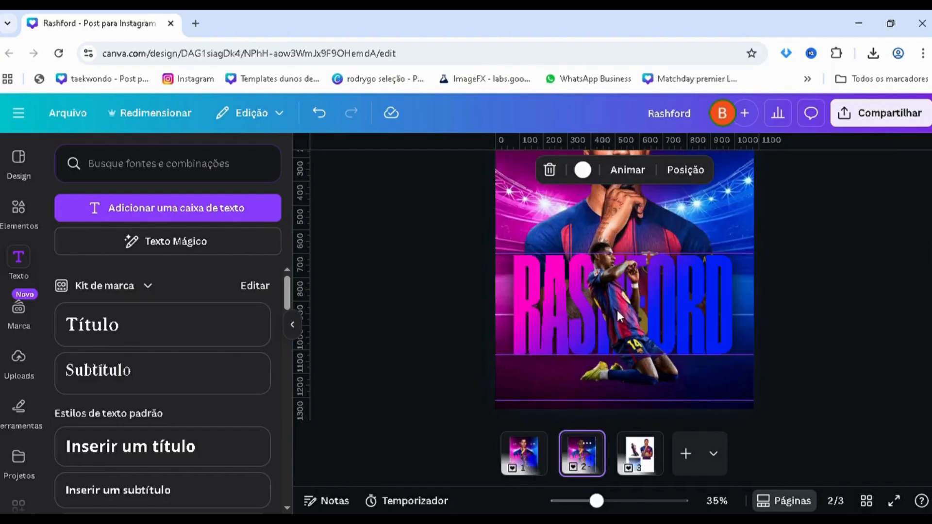
pyautogui.click(551, 253)
pyautogui.moveTo(552, 248); pyautogui.dragTo(562, 260)
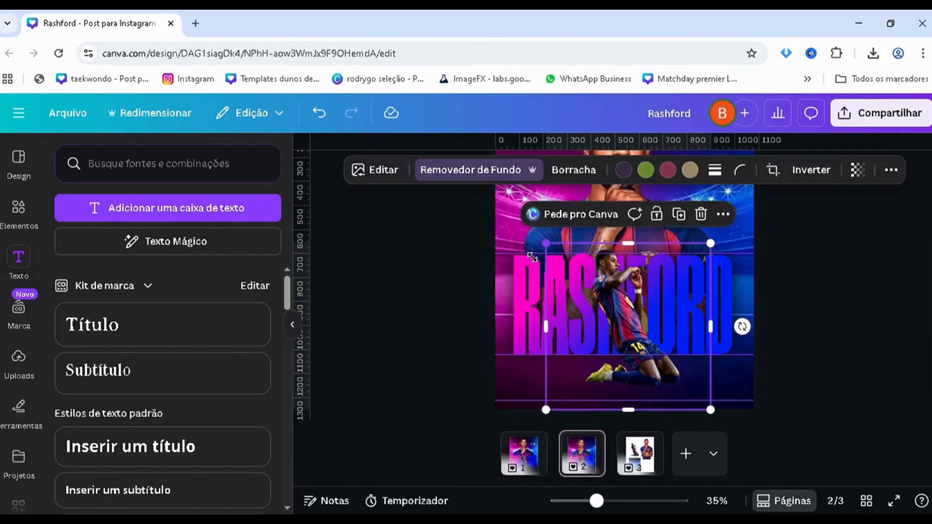
# Compare the kneeling player's size and position on page 2 with the finished poster on page 1
pyautogui.click(475, 308)
pyautogui.click(525, 459)
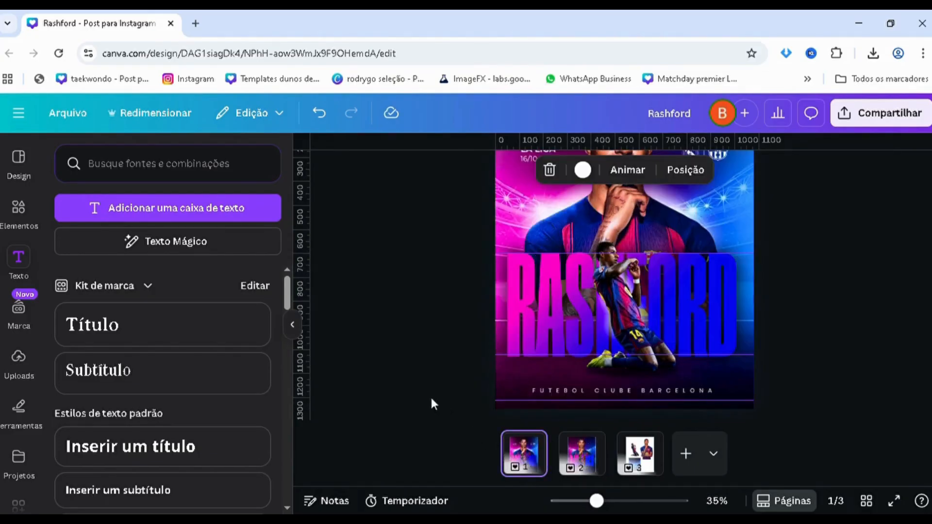
pyautogui.click(583, 468)
pyautogui.click(625, 335)
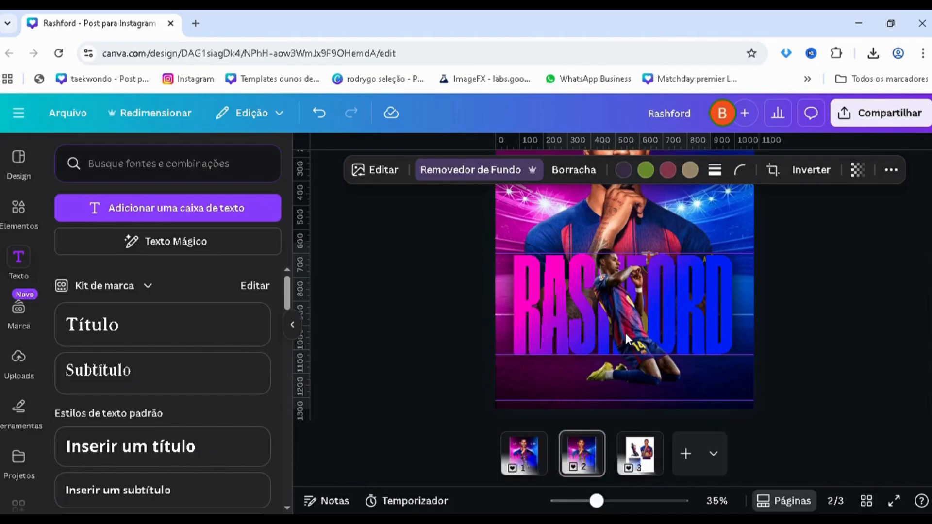
pyautogui.click(533, 468)
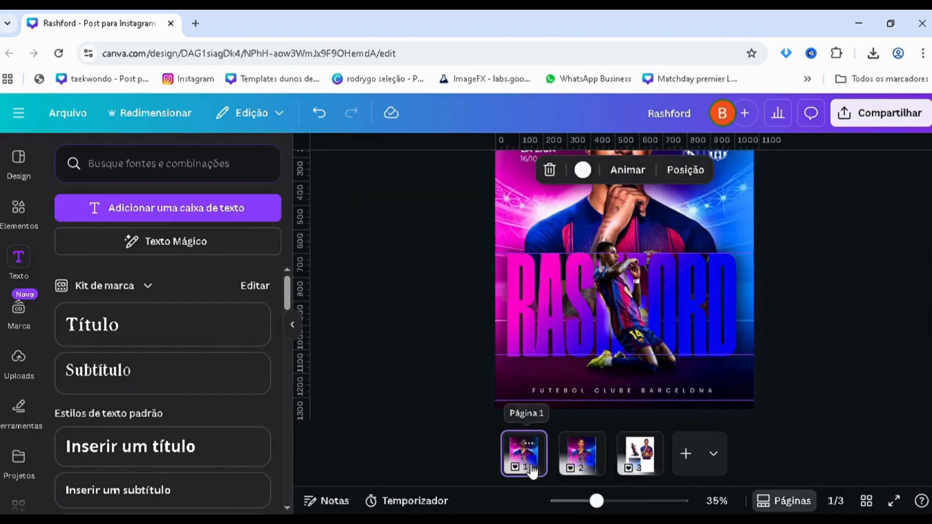
# Nudge the kneeling player cutout slightly upward in front of the RASHFORD title on page 2
pyautogui.click(583, 463)
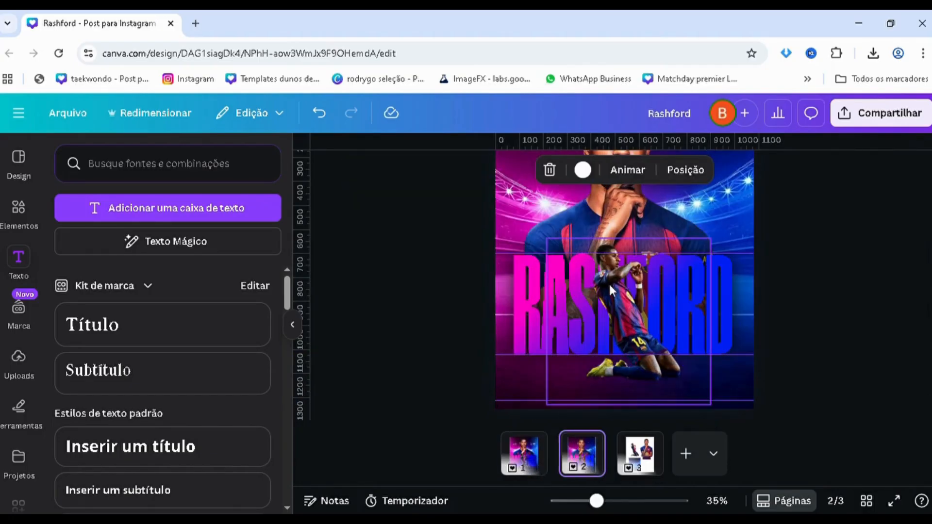
pyautogui.click(609, 283)
pyautogui.press('Up')
pyautogui.press('Up')
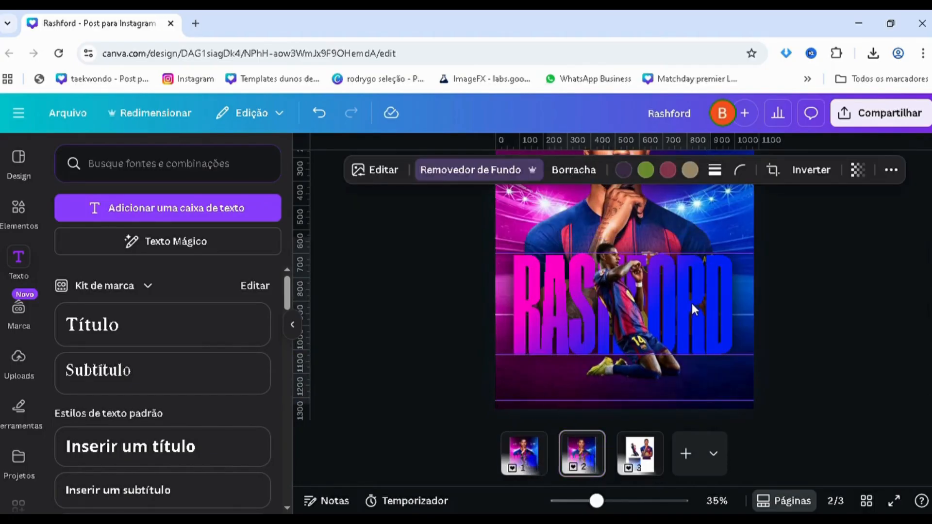
# Check the finished poster on page 1 and reduce the kneeling player on page 2 by a tiny amount
pyautogui.click(529, 470)
pyautogui.click(586, 463)
pyautogui.click(707, 398)
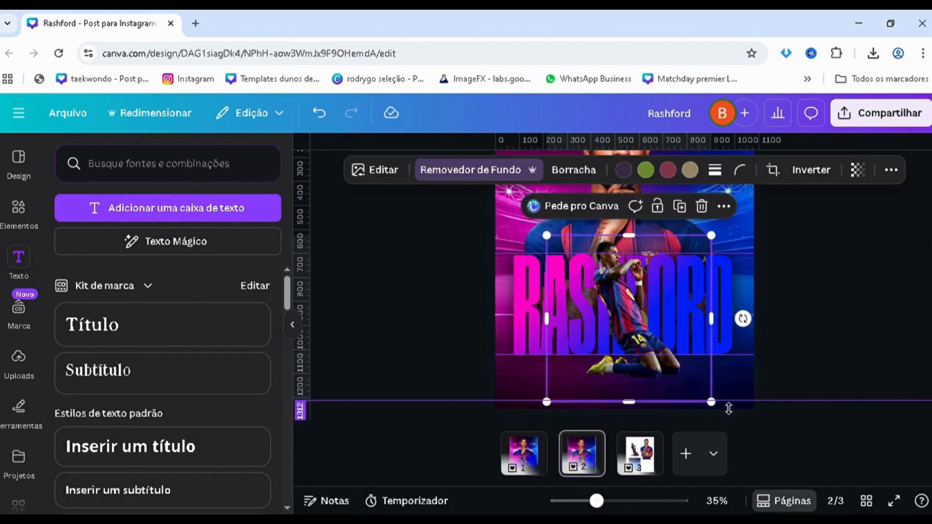
pyautogui.moveTo(712, 402); pyautogui.dragTo(710, 400)
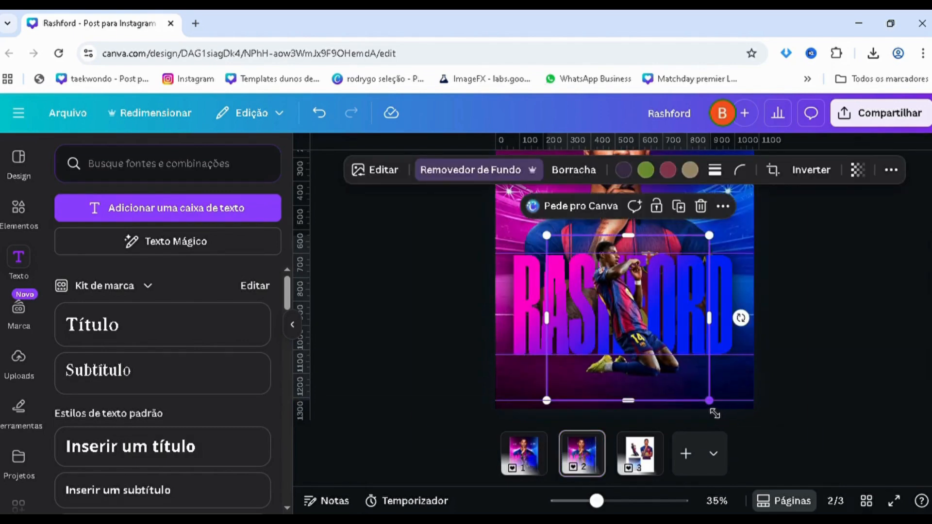
pyautogui.click(457, 369)
# Compare the whole page 2 composition with the finished poster on page 1
pyautogui.click(526, 468)
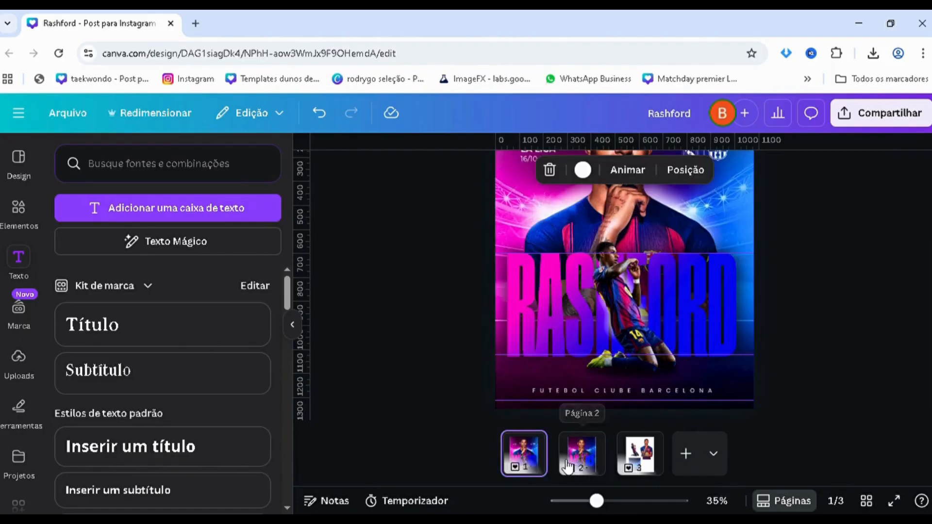
pyautogui.click(579, 466)
pyautogui.click(539, 468)
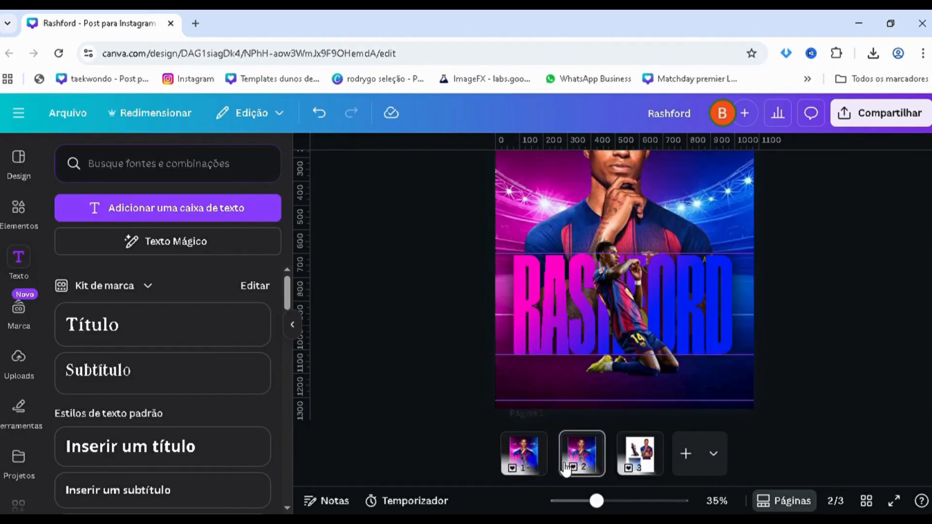
pyautogui.click(583, 466)
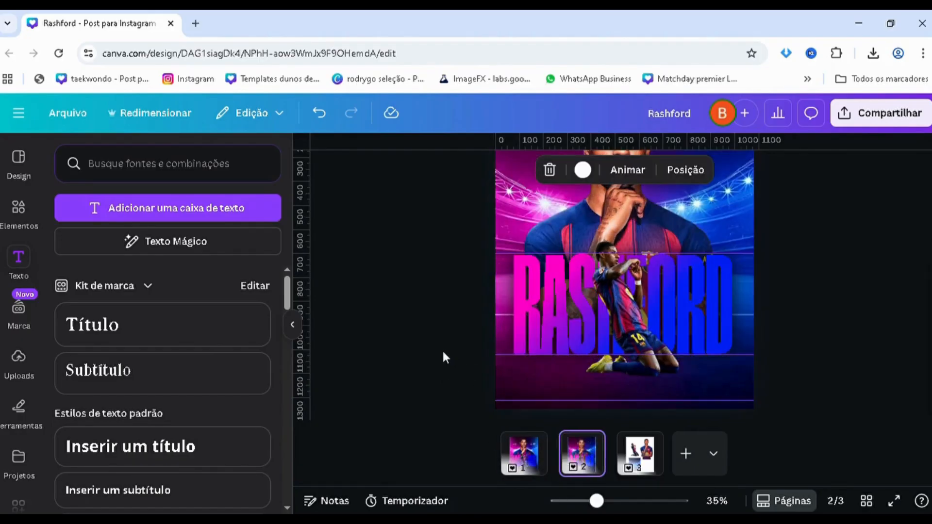
pyautogui.scroll(-2, 445, 346)
pyautogui.scroll(1, 446, 339)
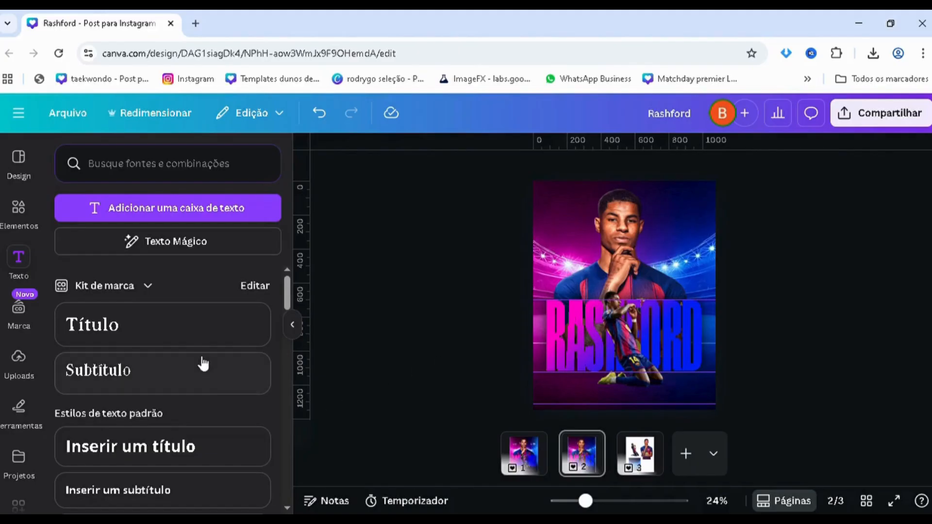
# Add the recently used square shape to page 2
pyautogui.click(19, 213)
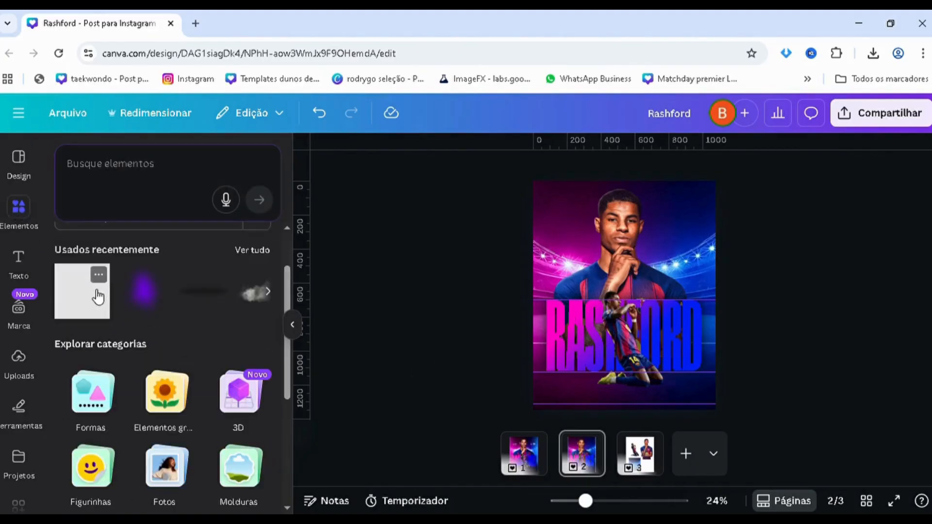
pyautogui.click(97, 303)
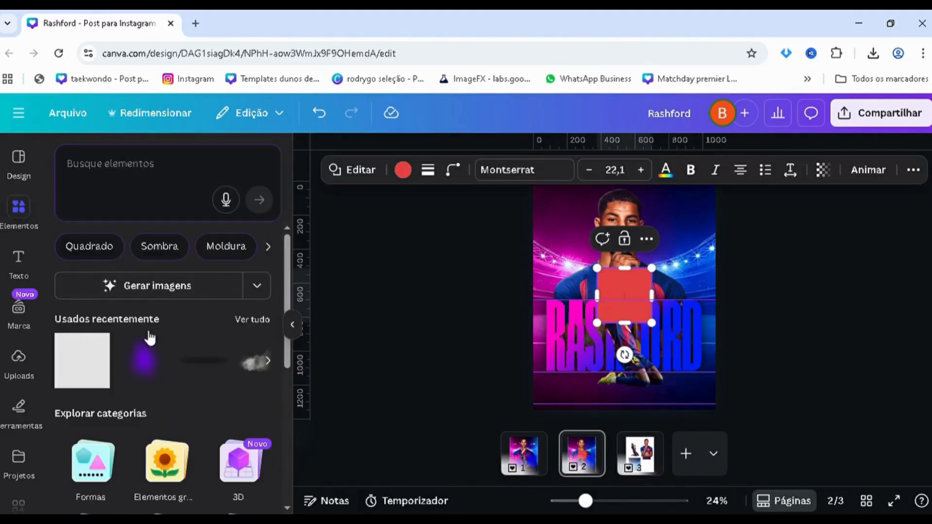
pyautogui.scroll(-2, 139, 330)
pyautogui.click(112, 340)
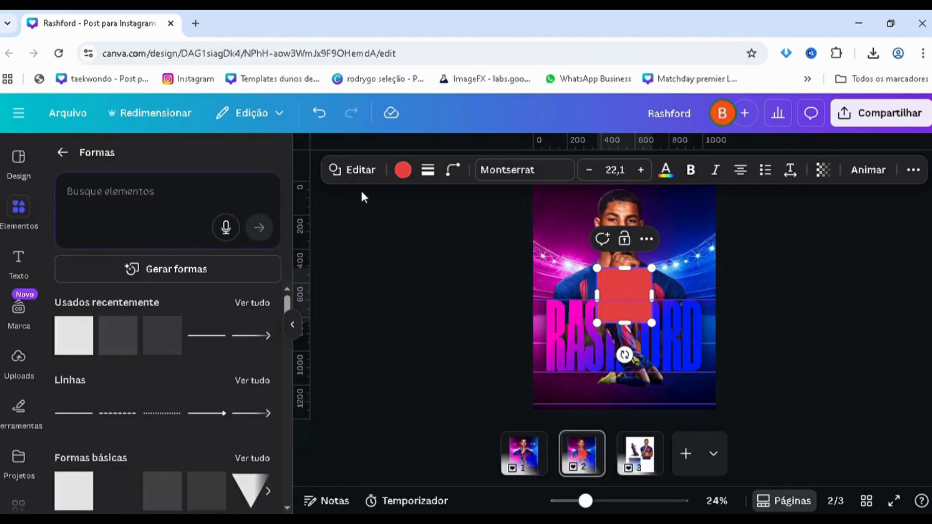
# Fill the square with a gradient from black to transparent
pyautogui.click(404, 173)
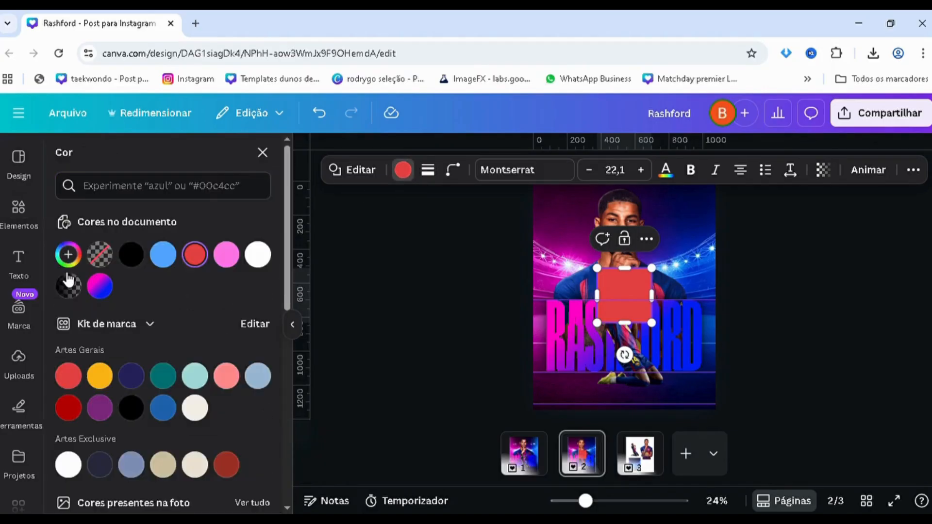
pyautogui.click(73, 266)
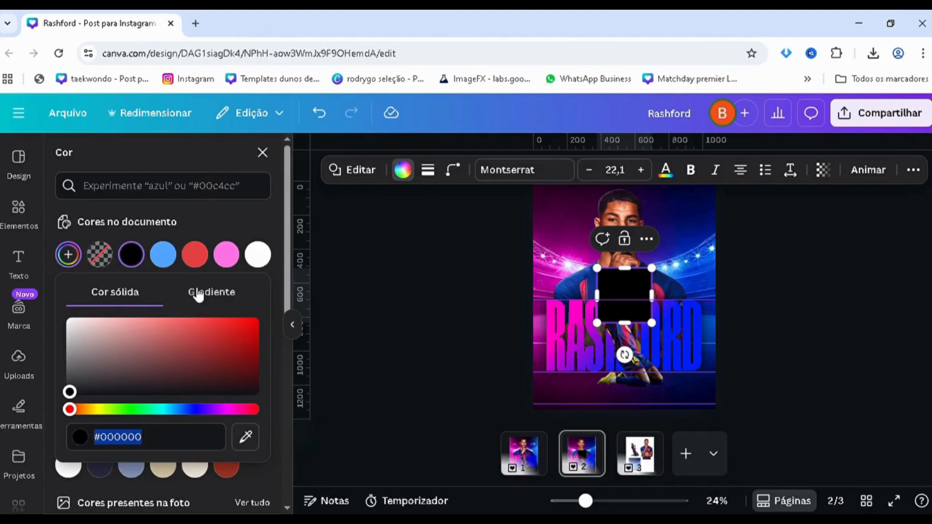
pyautogui.click(198, 293)
pyautogui.click(113, 355)
pyautogui.moveTo(155, 237); pyautogui.dragTo(114, 287)
# Rotate and widen the gradient shape across the poster's bottom edge, and move its layer directly below the large player portrait
pyautogui.moveTo(625, 355); pyautogui.dragTo(684, 299)
pyautogui.moveTo(631, 313); pyautogui.dragTo(505, 403)
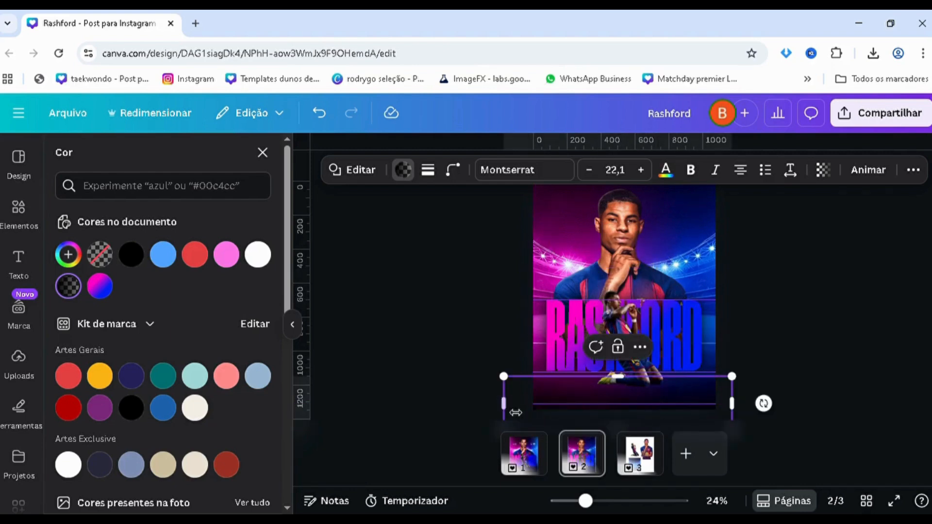
pyautogui.hotkey('alt', '1')
pyautogui.moveTo(136, 285); pyautogui.dragTo(138, 402)
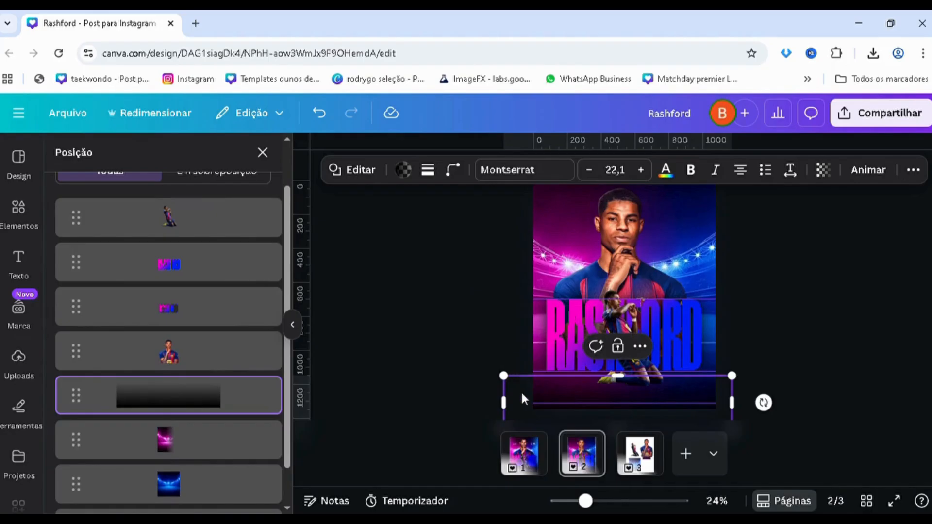
# Duplicate the black gradient shape, rotate the copy half a turn and place it over the poster's top edge
pyautogui.moveTo(524, 399); pyautogui.dragTo(533, 250)
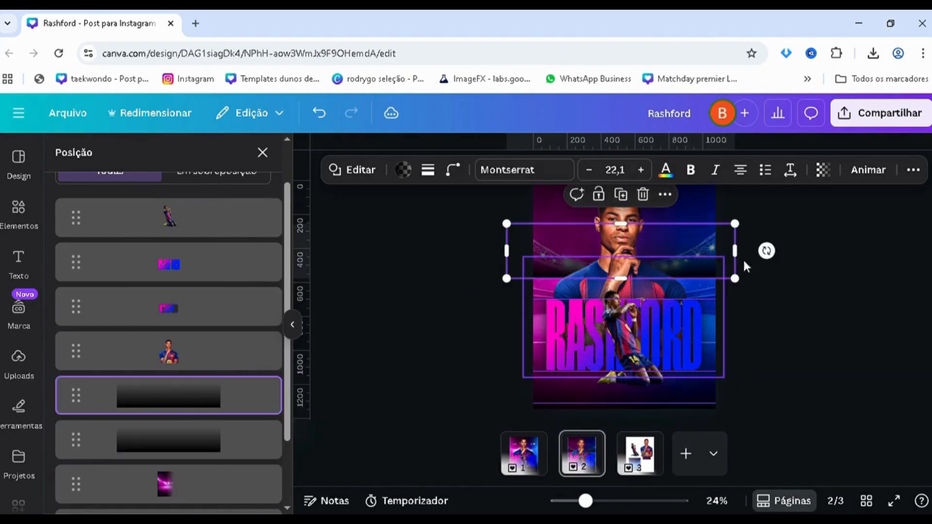
pyautogui.moveTo(767, 251); pyautogui.dragTo(533, 257)
pyautogui.moveTo(533, 256); pyautogui.dragTo(532, 228)
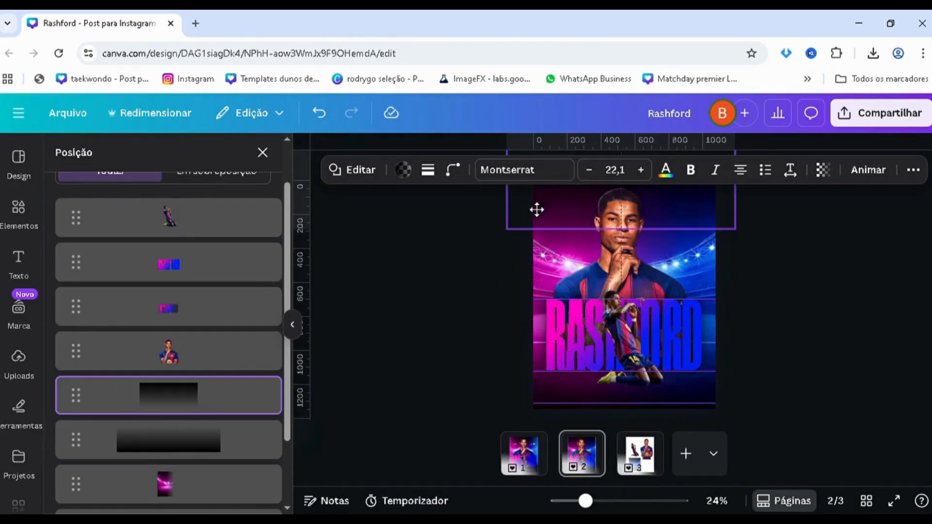
# Set the transparency of both black gradient shapes to 40 and deselect them
pyautogui.keyDown('shift'); pyautogui.click(216, 449); pyautogui.keyUp('shift')
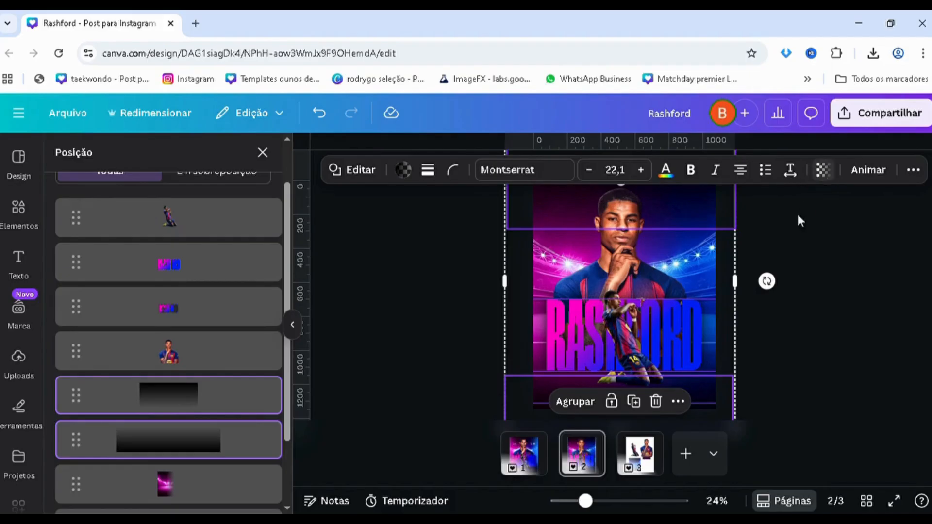
pyautogui.click(824, 169)
pyautogui.click(793, 227)
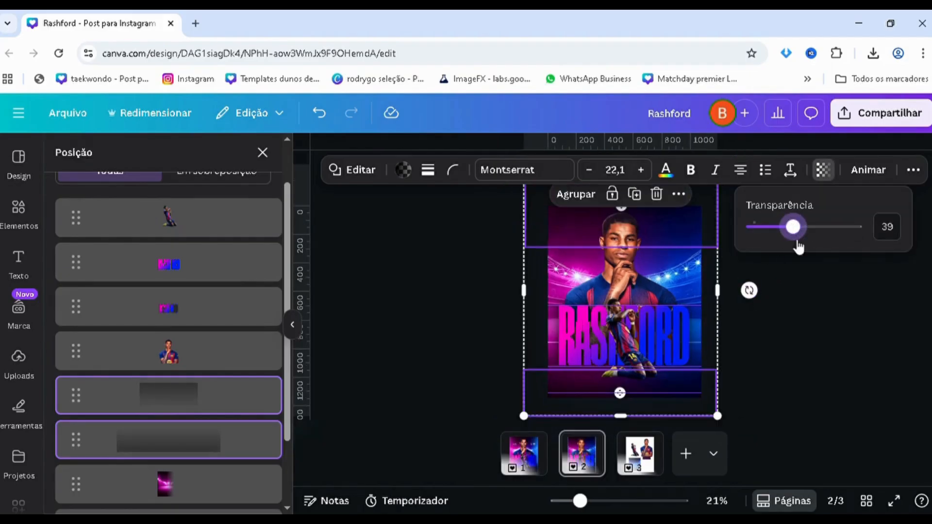
pyautogui.moveTo(799, 247); pyautogui.dragTo(927, 245)
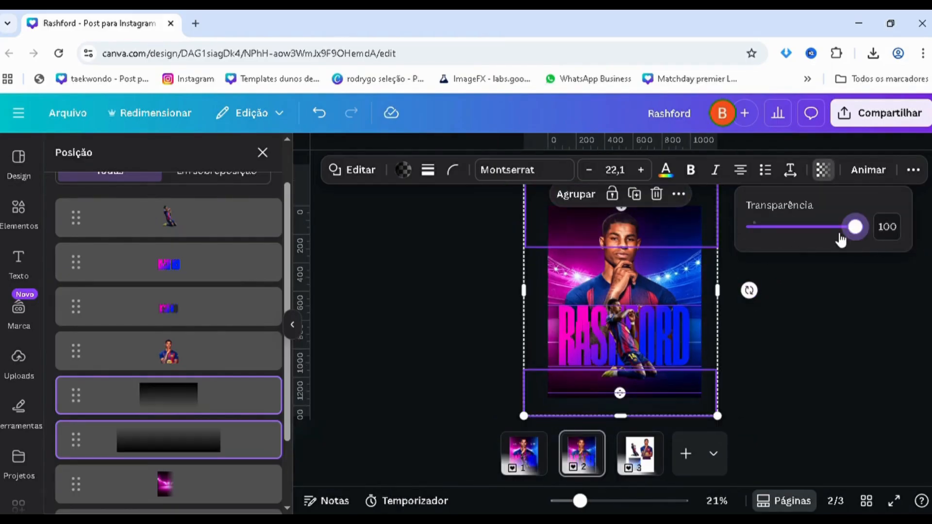
pyautogui.moveTo(842, 239); pyautogui.dragTo(800, 236)
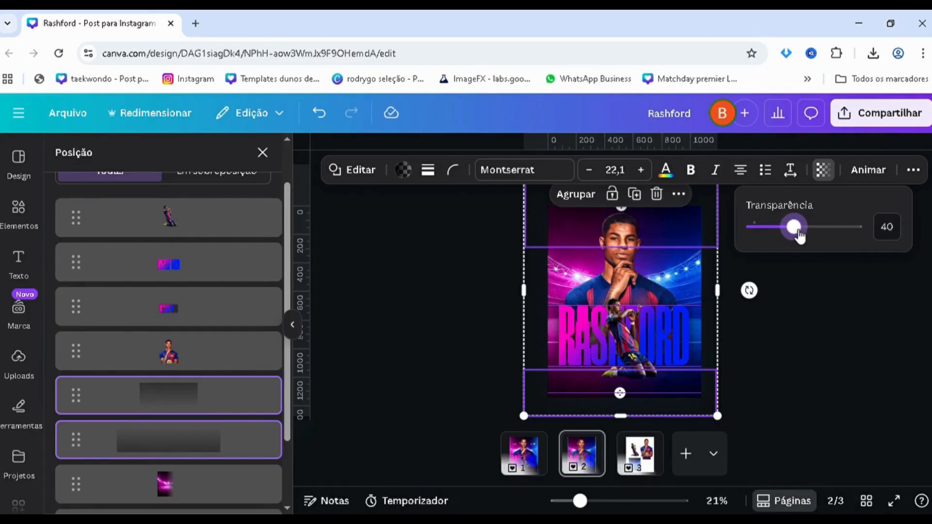
pyautogui.moveTo(794, 345); pyautogui.dragTo(812, 389)
pyautogui.click(789, 343)
pyautogui.scroll(-1, 811, 381)
pyautogui.scroll(-1, 811, 377)
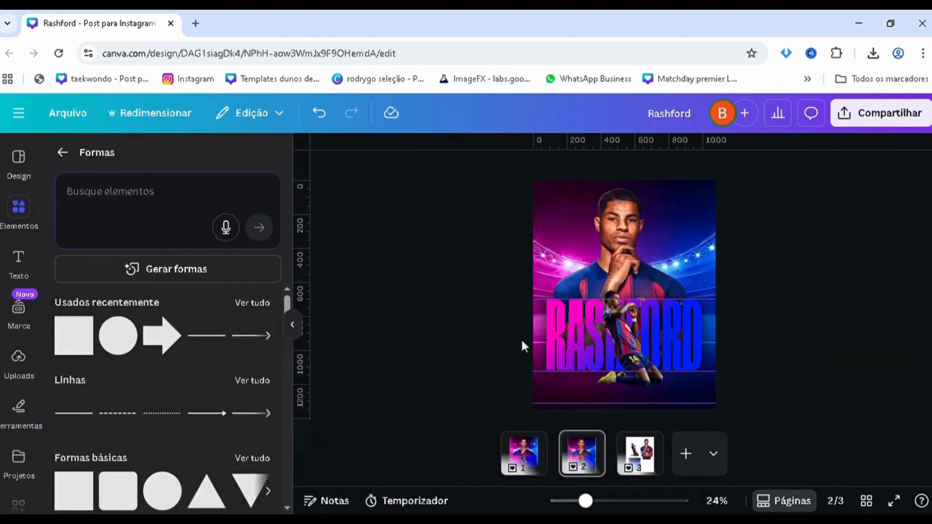
pyautogui.scroll(-1, 461, 294)
pyautogui.scroll(1, 462, 296)
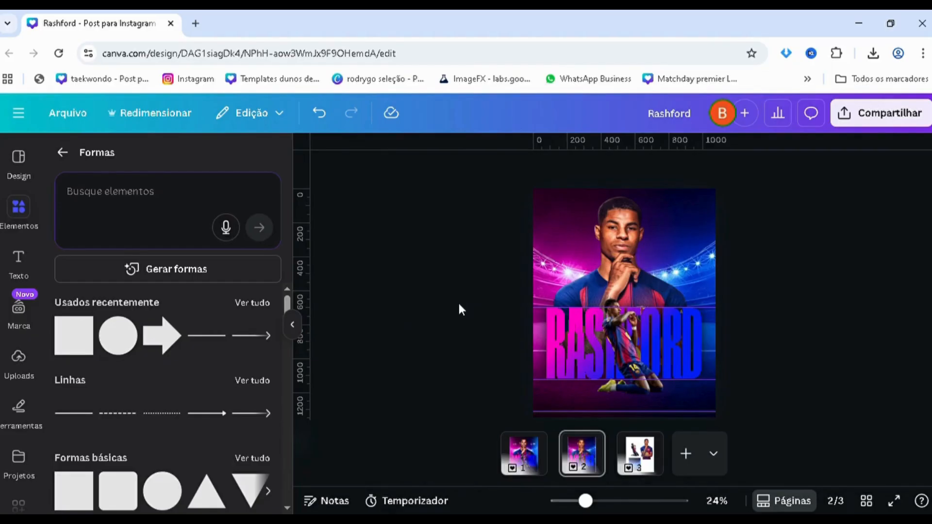
pyautogui.click(125, 201)
pyautogui.write('blur')
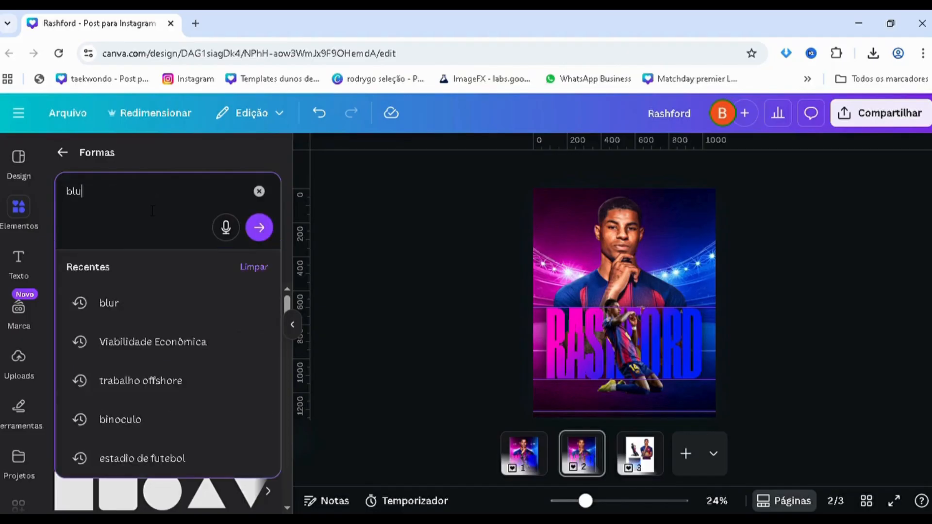
pyautogui.press('Return')
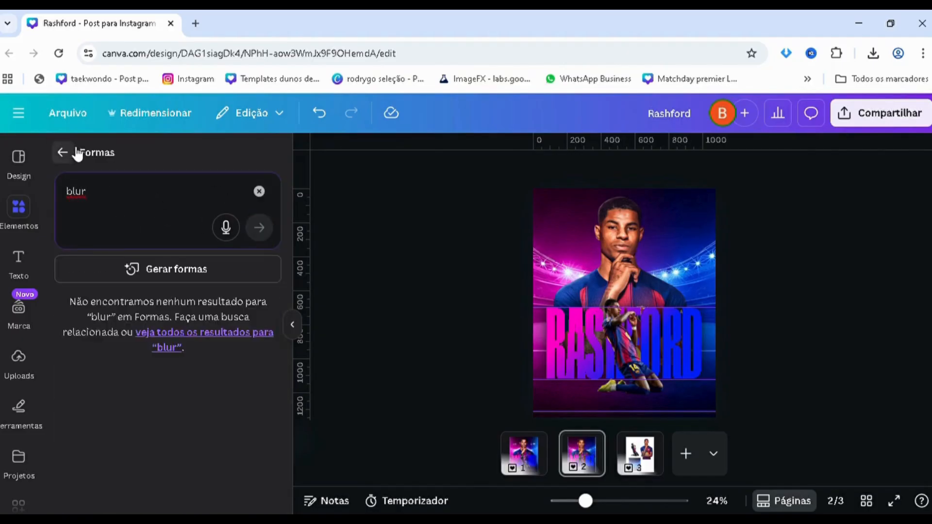
pyautogui.click(76, 152)
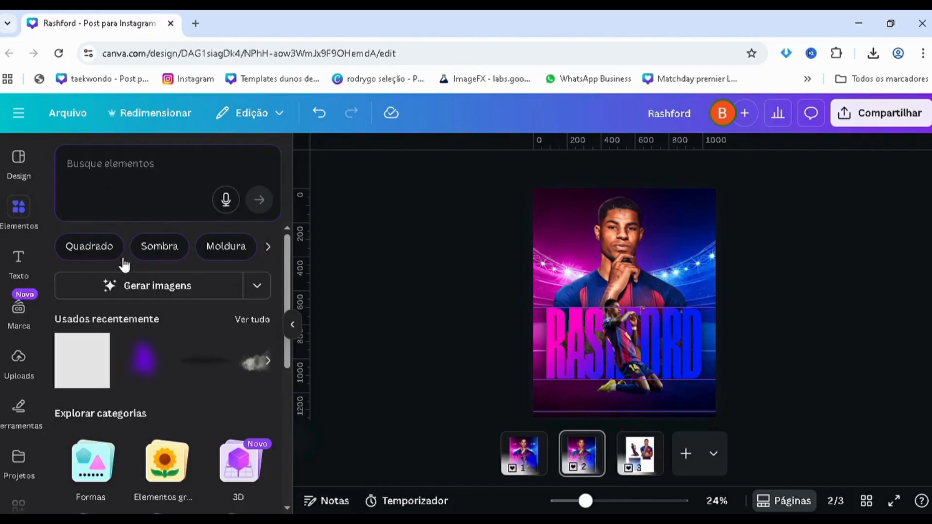
pyautogui.scroll(-2, 125, 264)
pyautogui.scroll(2, 142, 258)
pyautogui.scroll(-2, 166, 255)
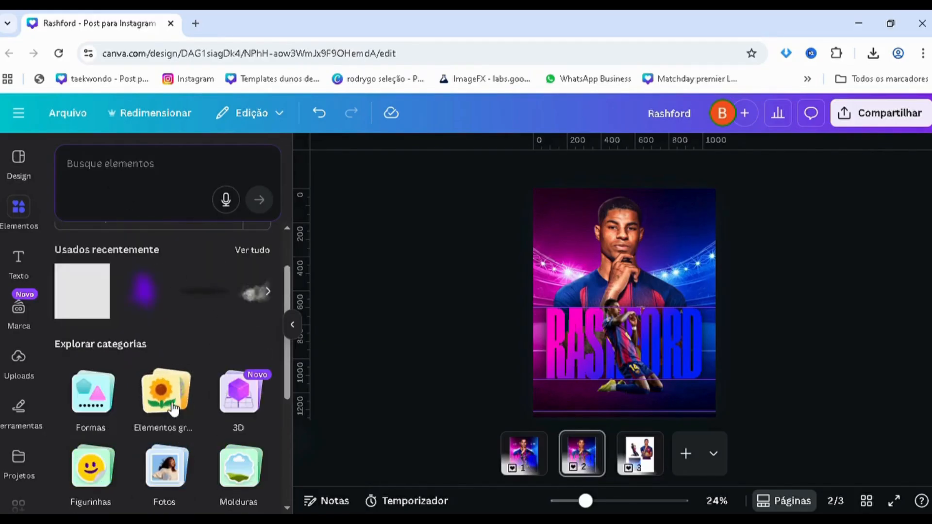
pyautogui.scroll(2, 165, 399)
# Search all elements for "blur" and limit the results to free graphics
pyautogui.click(130, 162)
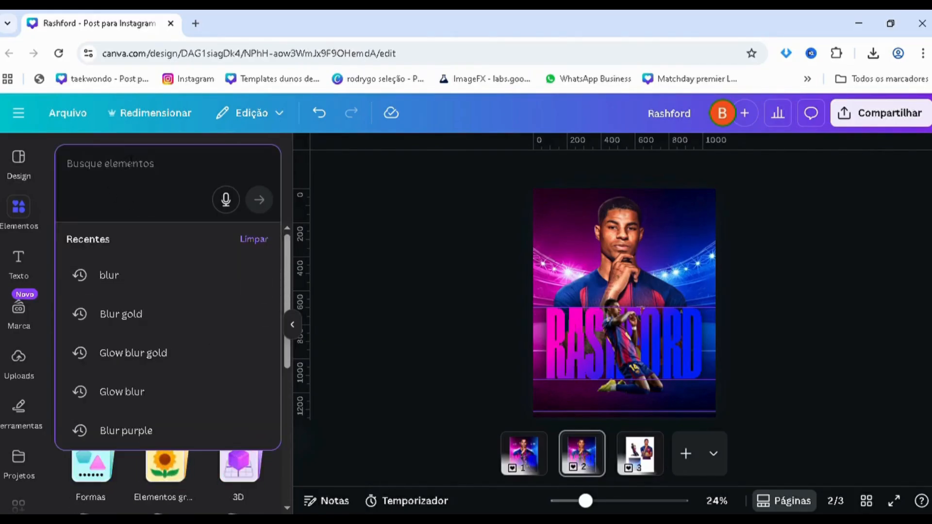
pyautogui.write('bl')
pyautogui.click(77, 275)
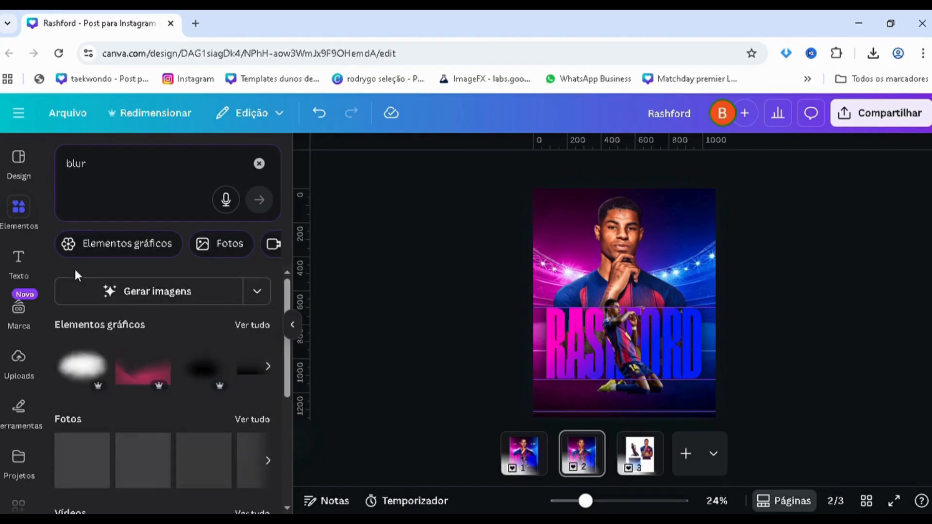
pyautogui.click(144, 249)
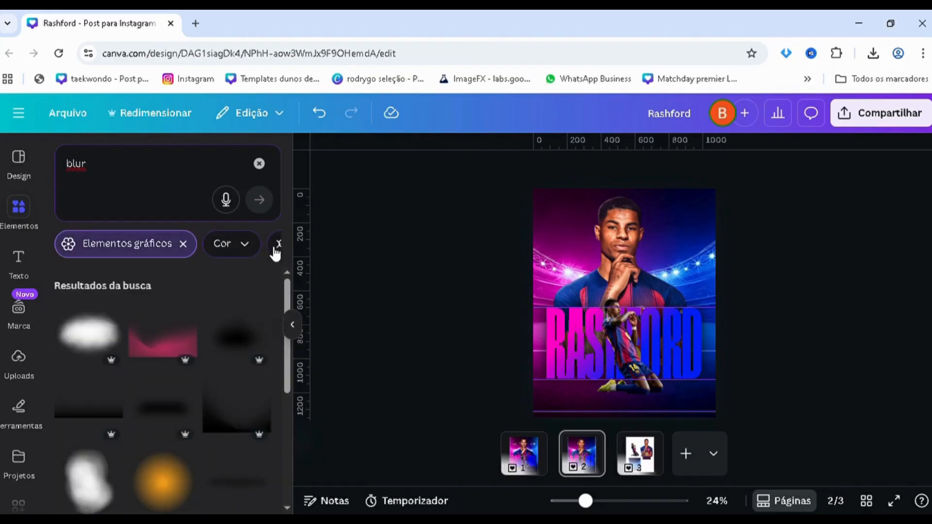
pyautogui.click(278, 249)
pyautogui.click(262, 252)
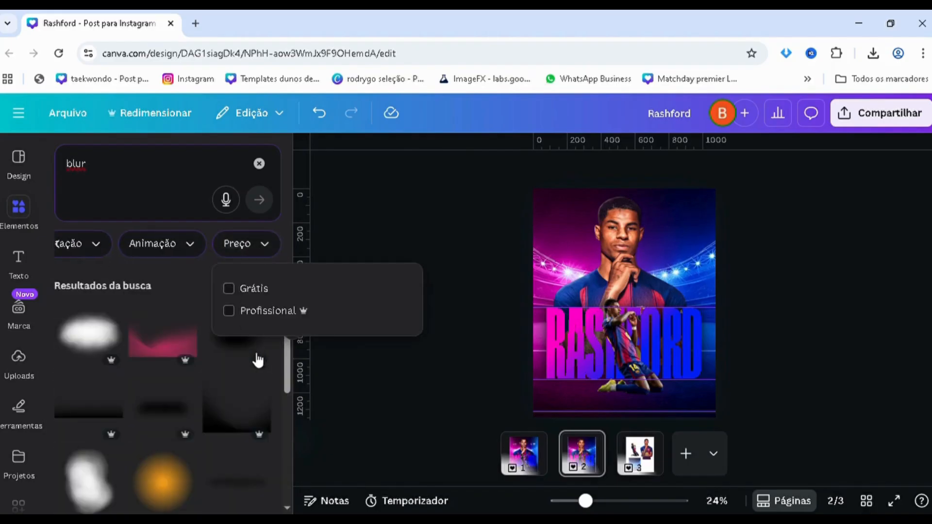
pyautogui.click(253, 289)
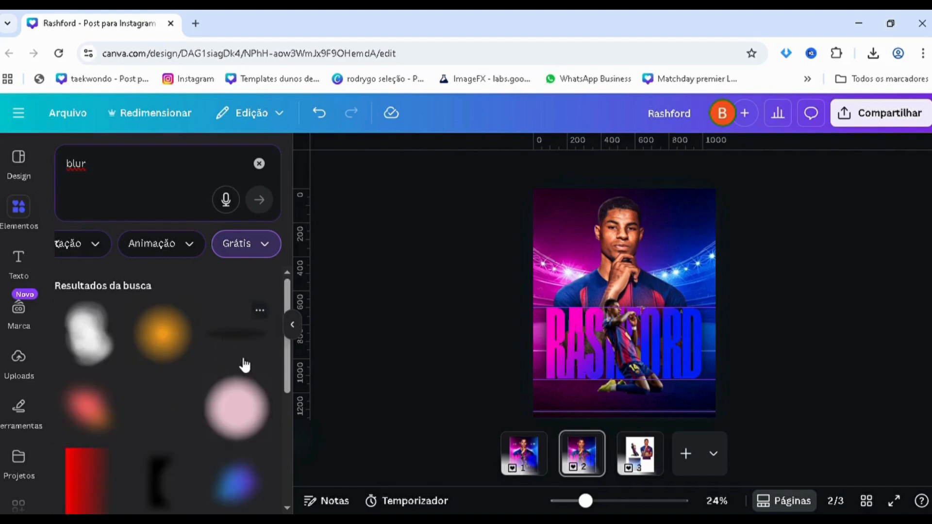
# Add the thin dark blur graphic and the purple blur graphic to page 2
pyautogui.click(707, 352)
pyautogui.scroll(-5, 158, 384)
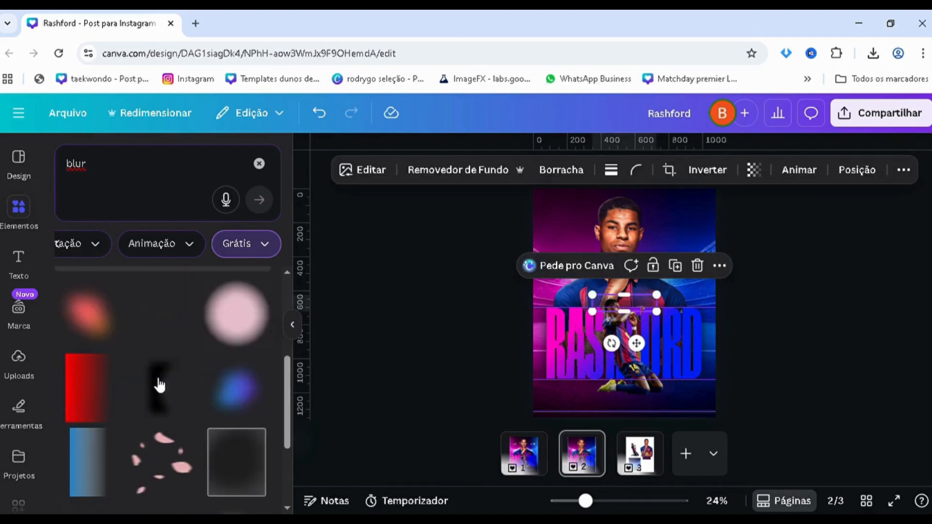
pyautogui.scroll(-3, 158, 382)
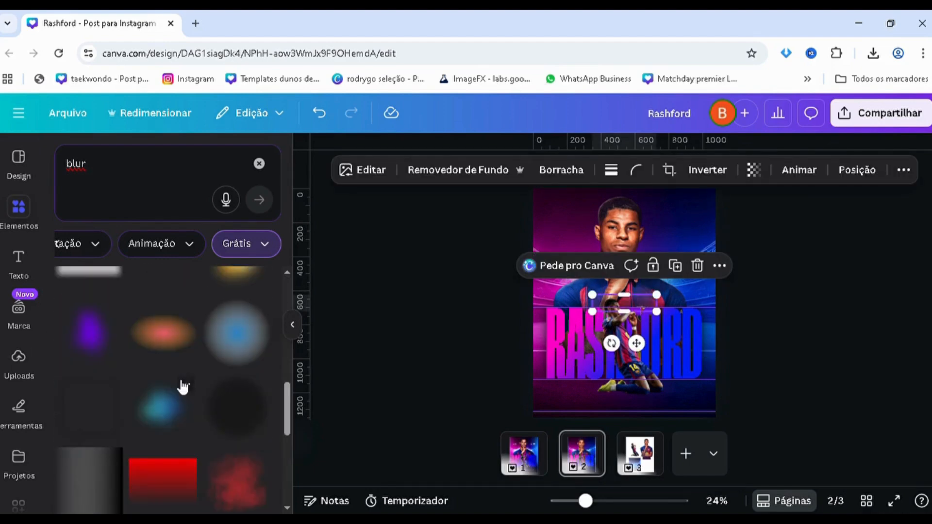
pyautogui.click(102, 357)
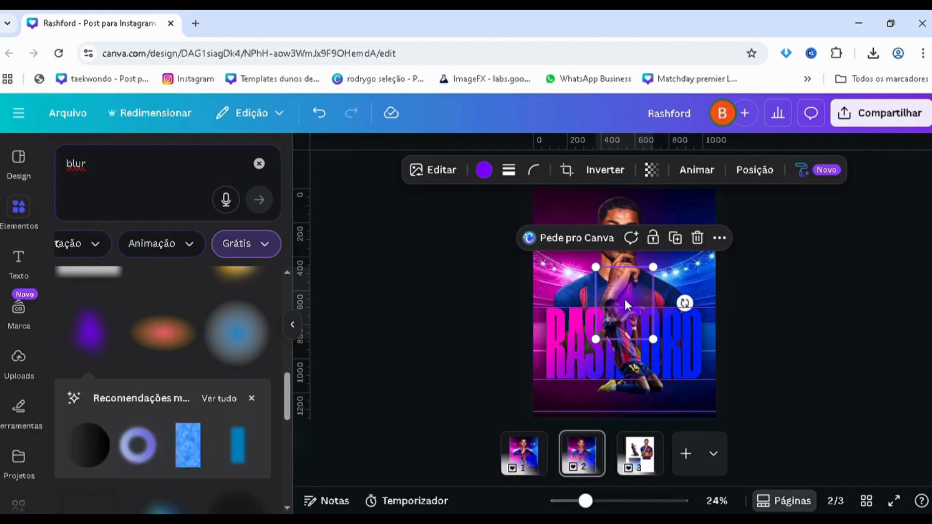
# Move the purple blur over the large player's shoulder on the blue side and the thin dark blur onto the pink area beside his face
pyautogui.moveTo(624, 298); pyautogui.dragTo(669, 284)
pyautogui.click(415, 343)
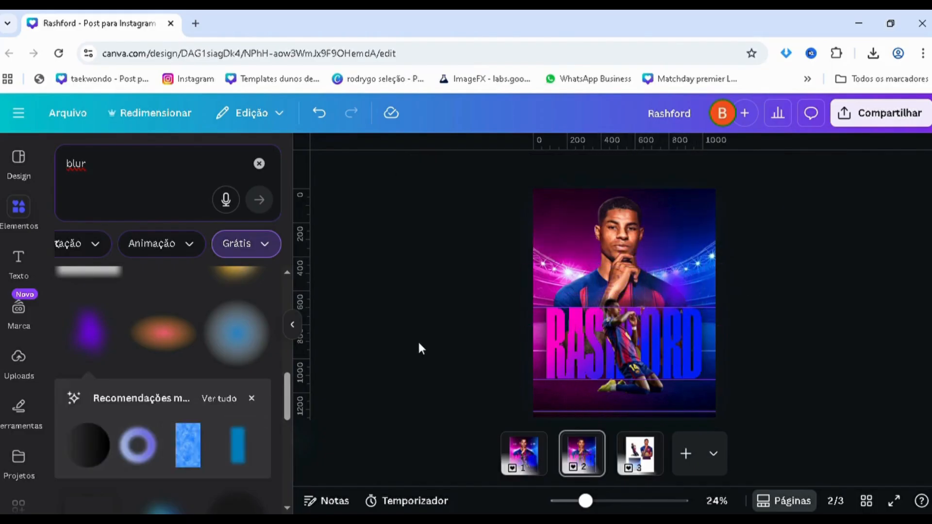
pyautogui.scroll(2, 584, 327)
pyautogui.hotkey('alt', '1')
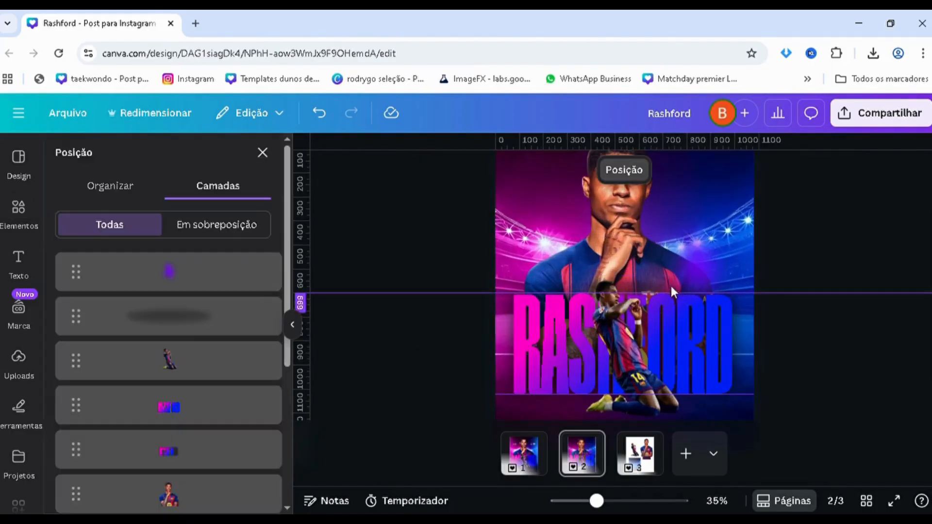
pyautogui.moveTo(630, 282); pyautogui.dragTo(554, 261)
pyautogui.scroll(2, 580, 337)
pyautogui.scroll(5, 467, 269)
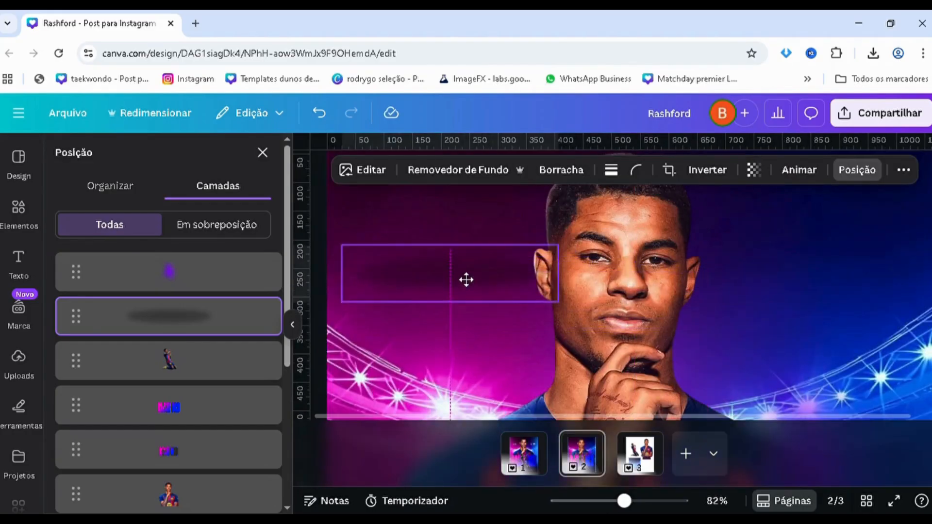
pyautogui.moveTo(467, 277); pyautogui.dragTo(482, 328)
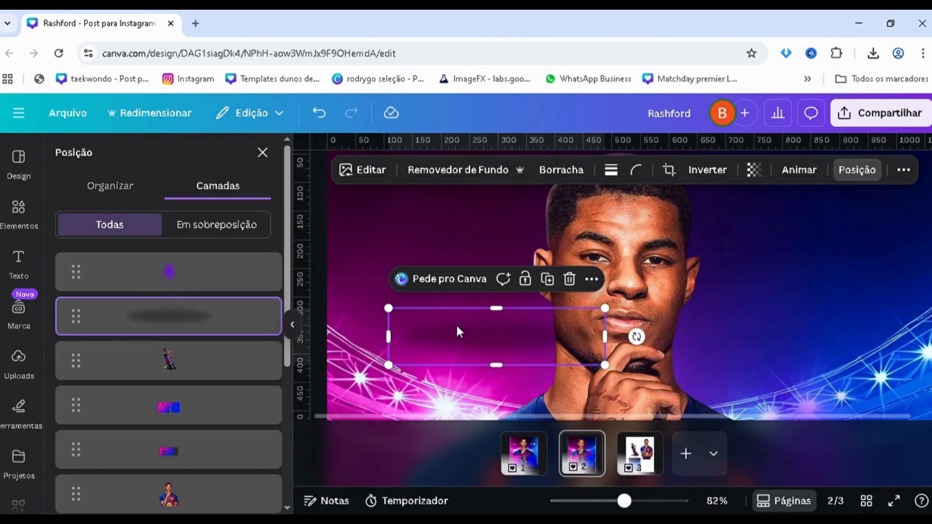
pyautogui.moveTo(451, 328); pyautogui.dragTo(472, 344)
# Duplicate the thin dark blur six times
pyautogui.hotkey('ctrl', 'd')
pyautogui.hotkey('ctrl', 'd')
pyautogui.hotkey('ctrl', 'd')
pyautogui.hotkey('ctrl', 'd')
pyautogui.hotkey('ctrl', 'd')
pyautogui.hotkey('ctrl', 'd')
# Select the original dark blur and all its copies in the layer list and group them
pyautogui.keyDown('shift'); pyautogui.click(195, 333); pyautogui.keyUp('shift')
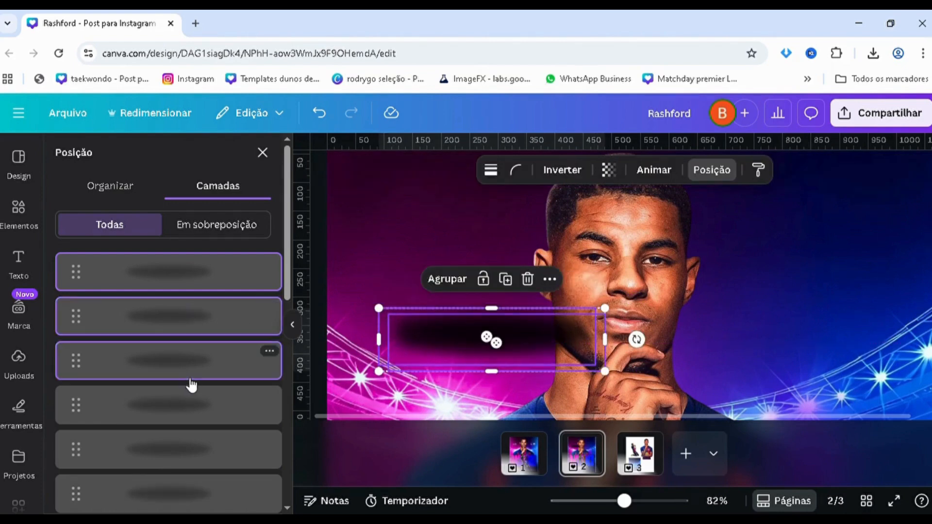
pyautogui.keyDown('shift'); pyautogui.click(173, 402); pyautogui.keyUp('shift')
pyautogui.keyDown('shift'); pyautogui.click(170, 364); pyautogui.keyUp('shift')
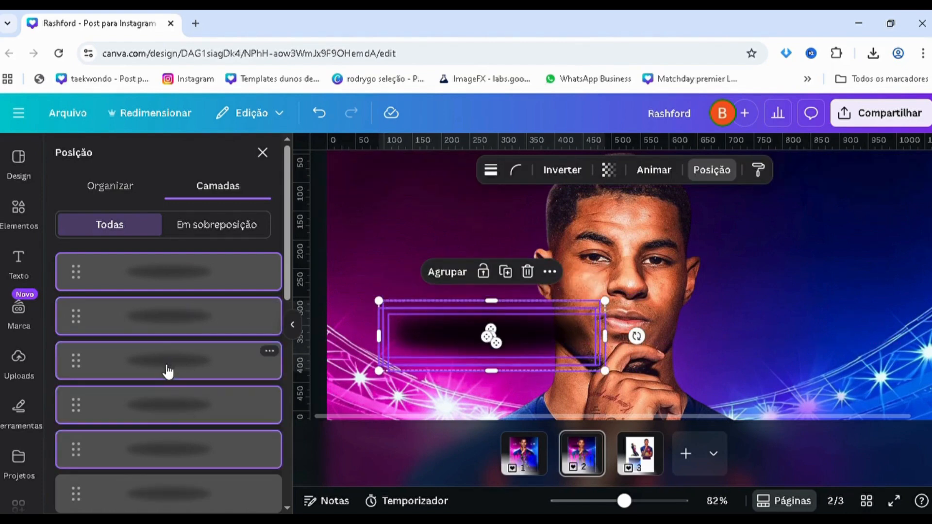
pyautogui.scroll(-1, 171, 370)
pyautogui.keyDown('shift'); pyautogui.click(175, 390); pyautogui.keyUp('shift')
pyautogui.keyDown('shift'); pyautogui.click(178, 424); pyautogui.keyUp('shift')
pyautogui.scroll(-1, 177, 423)
pyautogui.keyDown('shift'); pyautogui.click(178, 430); pyautogui.keyUp('shift')
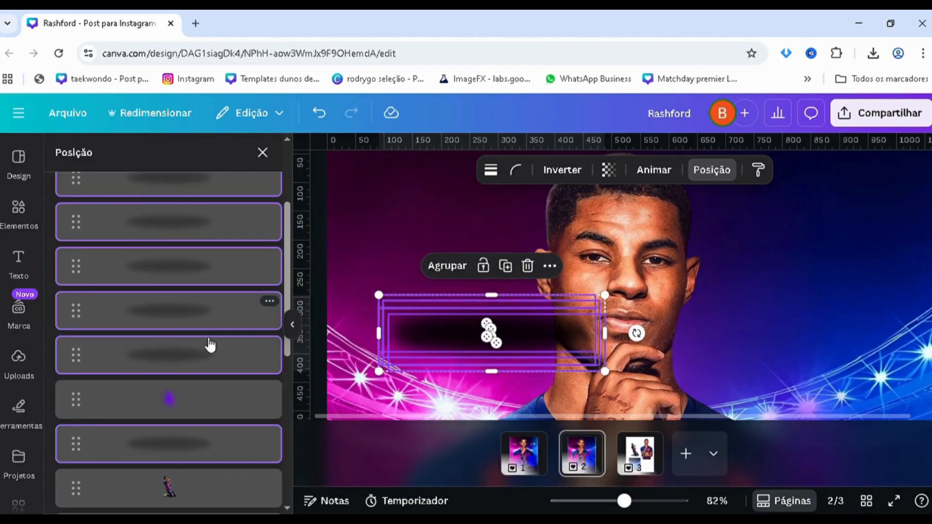
pyautogui.hotkey('ctrl', 'g')
# Put the dark blur group behind the kneeling player, place it beneath his knees as a floor shadow and enlarge it slightly
pyautogui.moveTo(183, 274); pyautogui.dragTo(175, 362)
pyautogui.moveTo(448, 333); pyautogui.dragTo(585, 311)
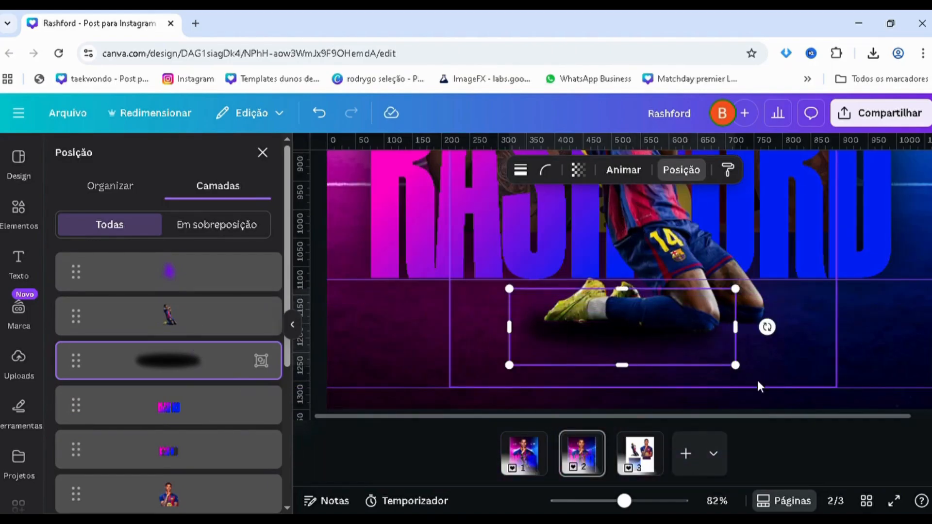
pyautogui.moveTo(735, 365); pyautogui.dragTo(772, 379)
pyautogui.moveTo(638, 354); pyautogui.dragTo(658, 347)
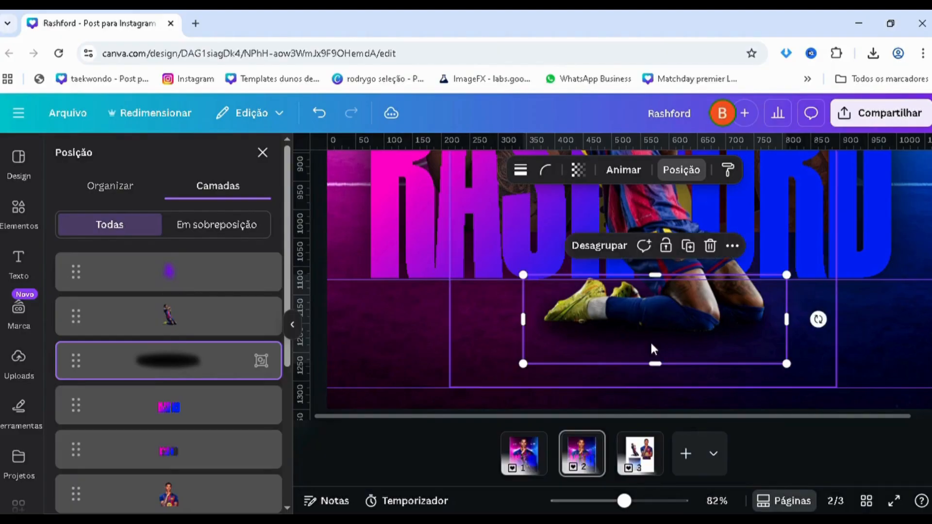
pyautogui.scroll(-3, 651, 342)
pyautogui.scroll(-1, 866, 332)
pyautogui.click(857, 329)
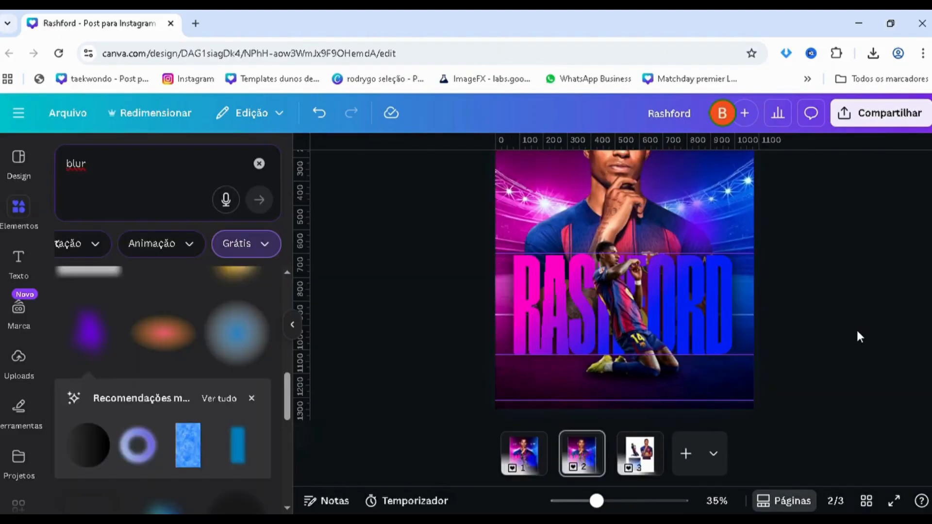
# Place the purple blur above the large player's shoulder on the blue side and recolour it light blue, #53A5FF
pyautogui.scroll(-1, 858, 324)
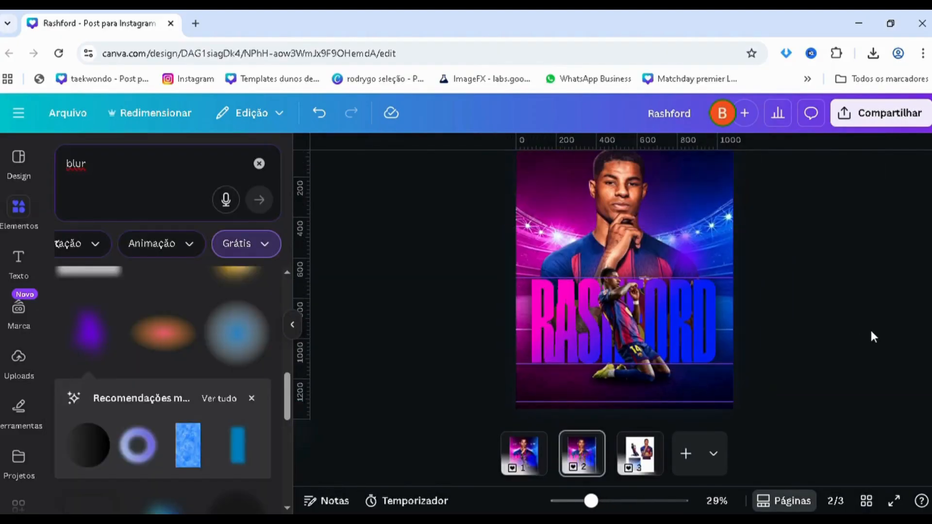
pyautogui.scroll(1, 867, 328)
pyautogui.scroll(-1, 863, 335)
pyautogui.click(673, 250)
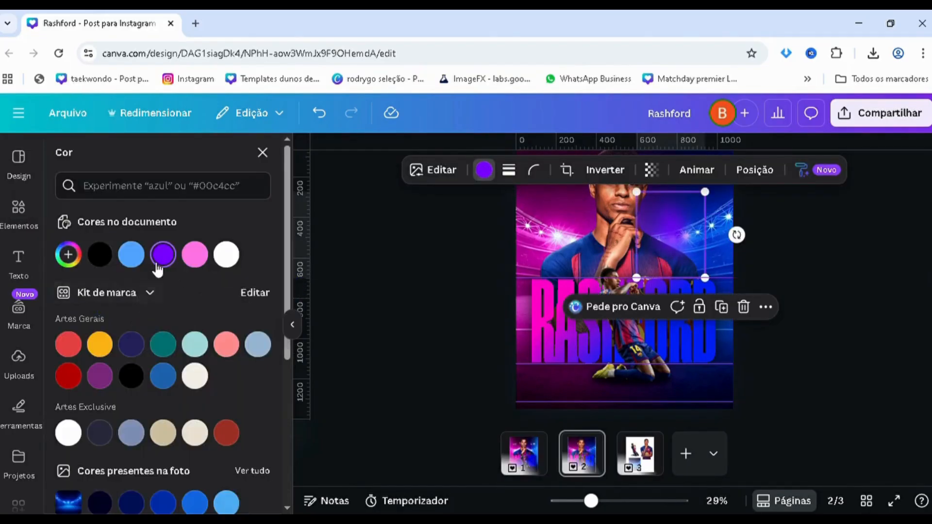
pyautogui.click(132, 255)
pyautogui.click(69, 263)
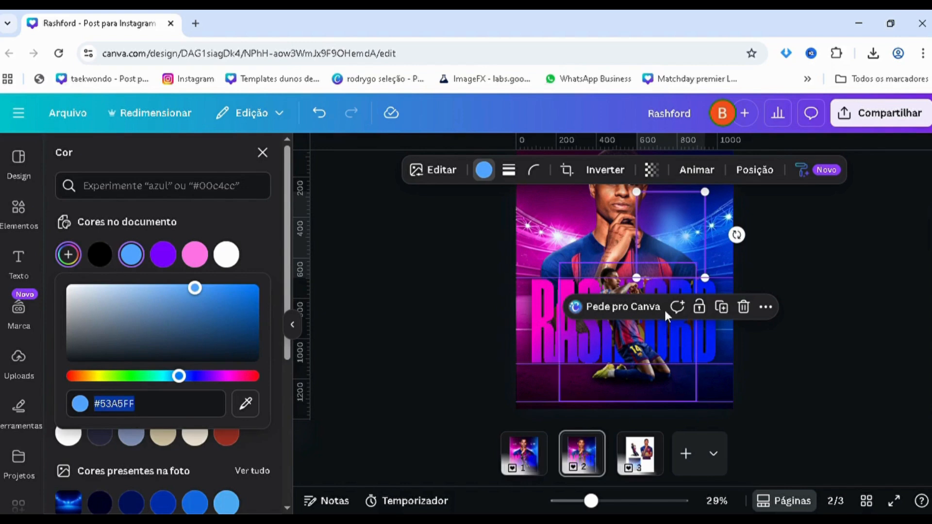
pyautogui.click(819, 280)
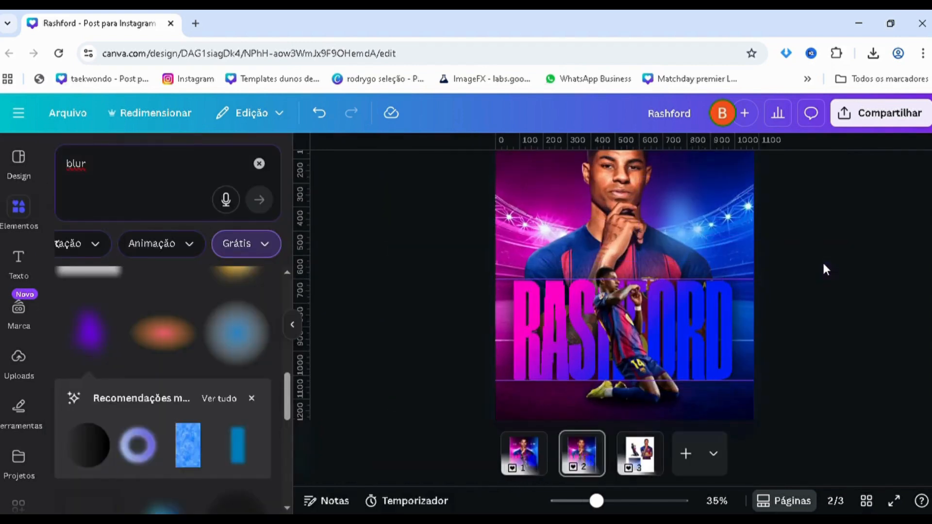
# Duplicate the light blue blur in place and group the two layers
pyautogui.click(705, 234)
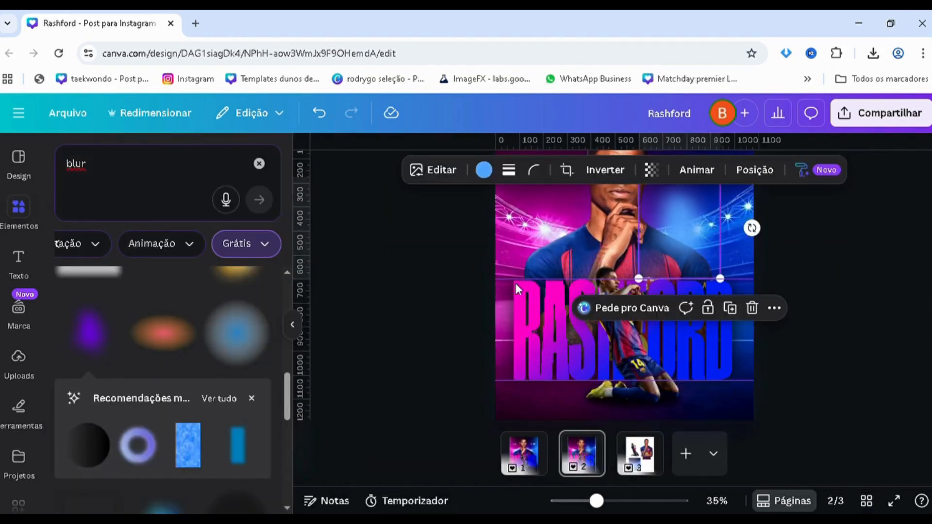
pyautogui.click(756, 170)
pyautogui.keyDown('ctrl'); pyautogui.click(157, 331); pyautogui.keyUp('ctrl')
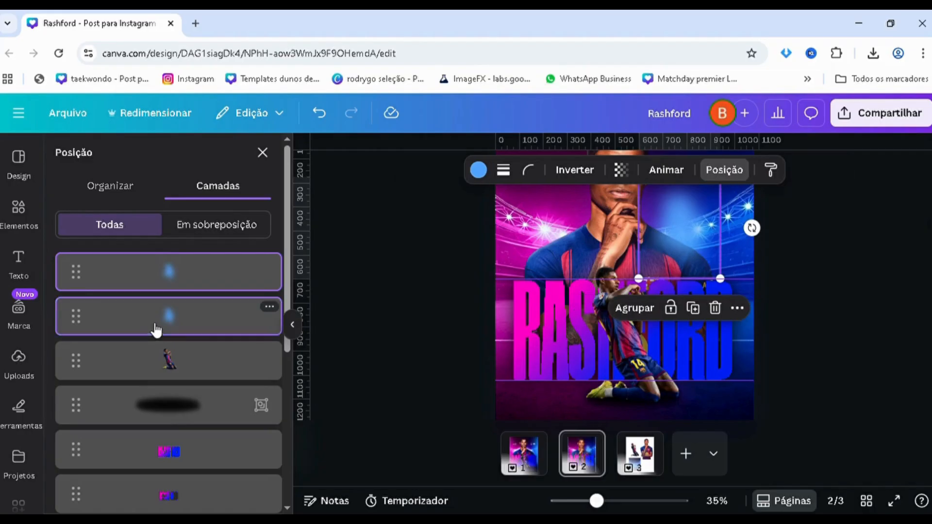
pyautogui.hotkey('ctrl', 'g')
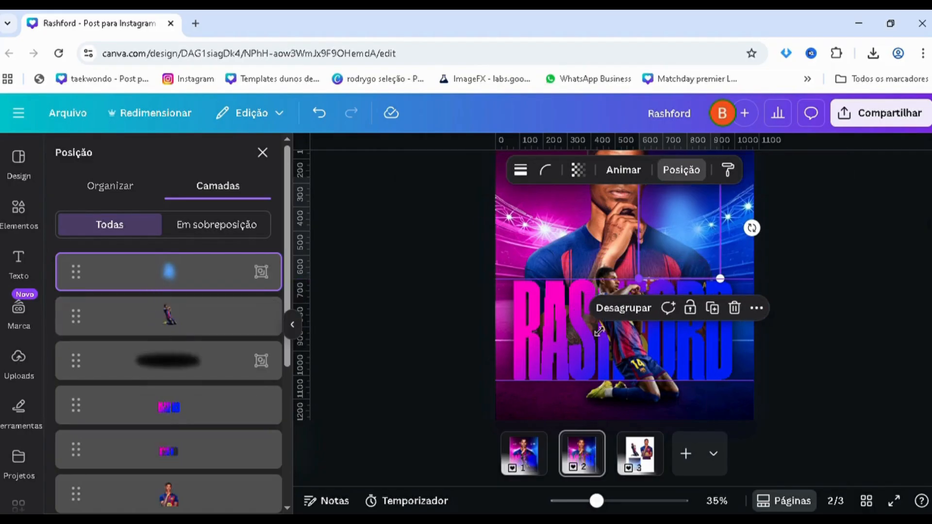
# Enlarge the light blue blur group and position it along the poster's blue edge, using page 1 as reference
pyautogui.moveTo(599, 331); pyautogui.dragTo(436, 505)
pyautogui.moveTo(623, 361); pyautogui.dragTo(704, 293)
pyautogui.scroll(2, 704, 293)
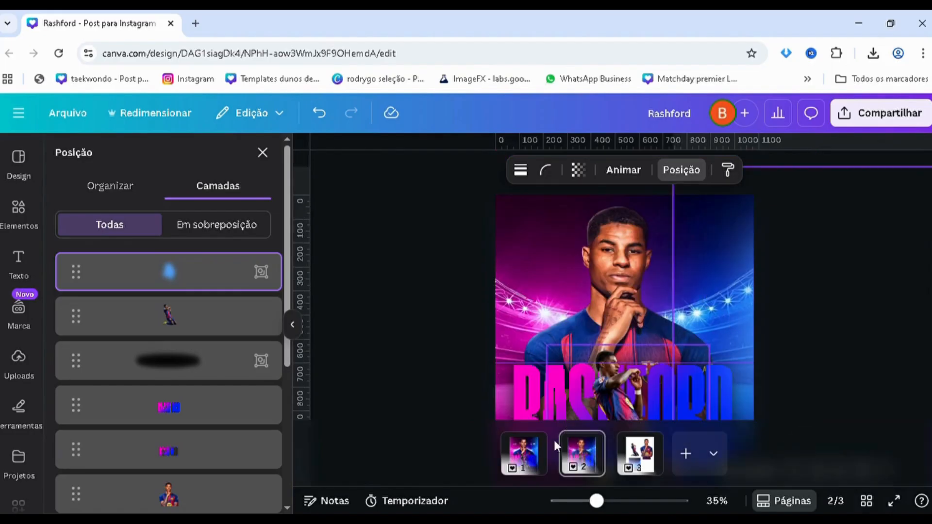
pyautogui.click(523, 474)
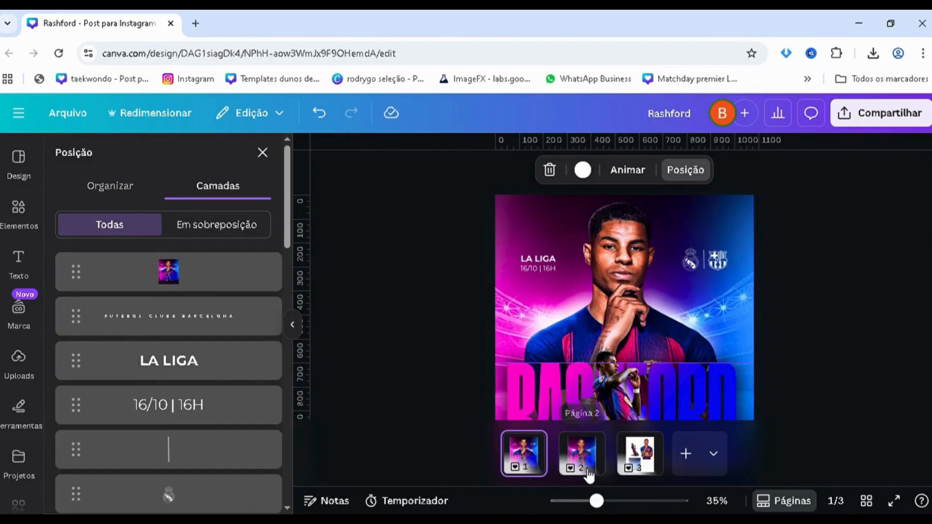
pyautogui.click(581, 454)
pyautogui.moveTo(752, 306); pyautogui.dragTo(739, 283)
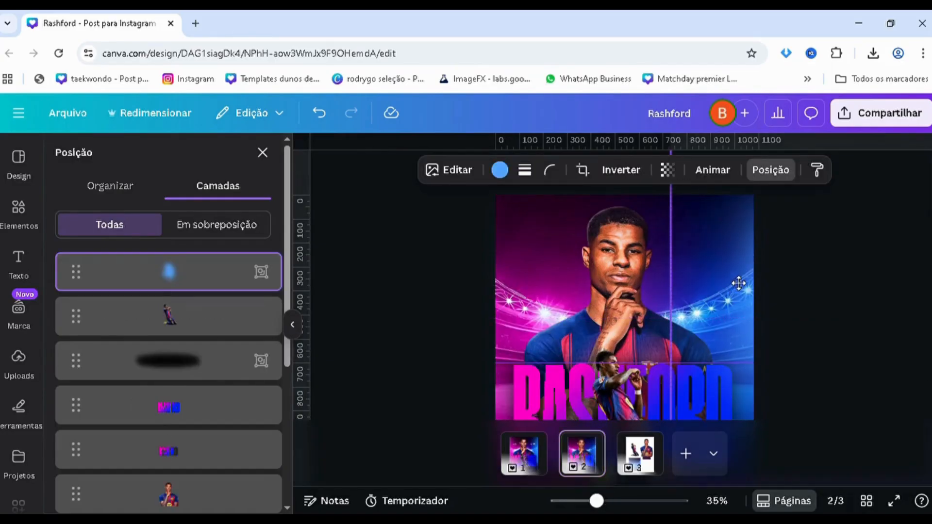
# Move the light blue blur group directly behind the large player cutout, above the black gradients, and fine-tune its position
pyautogui.scroll(-5, 185, 304)
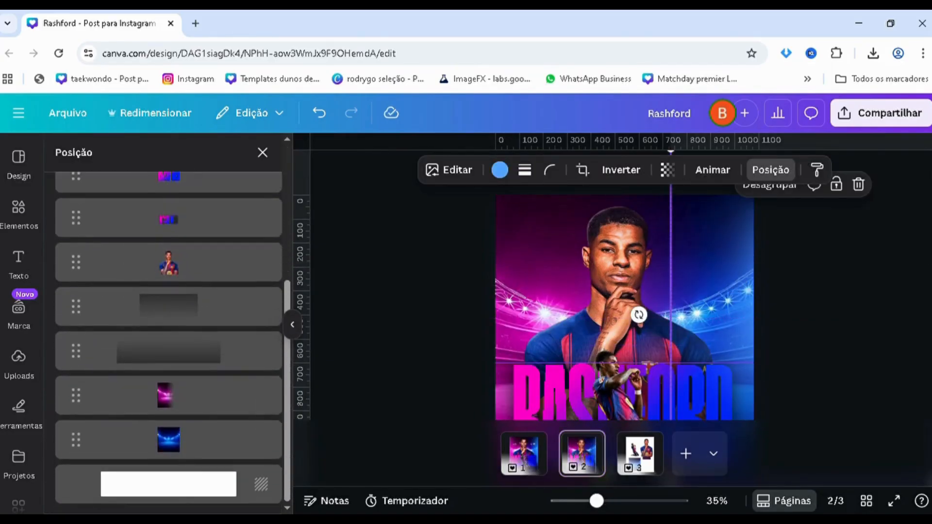
pyautogui.moveTo(177, 478); pyautogui.dragTo(170, 306)
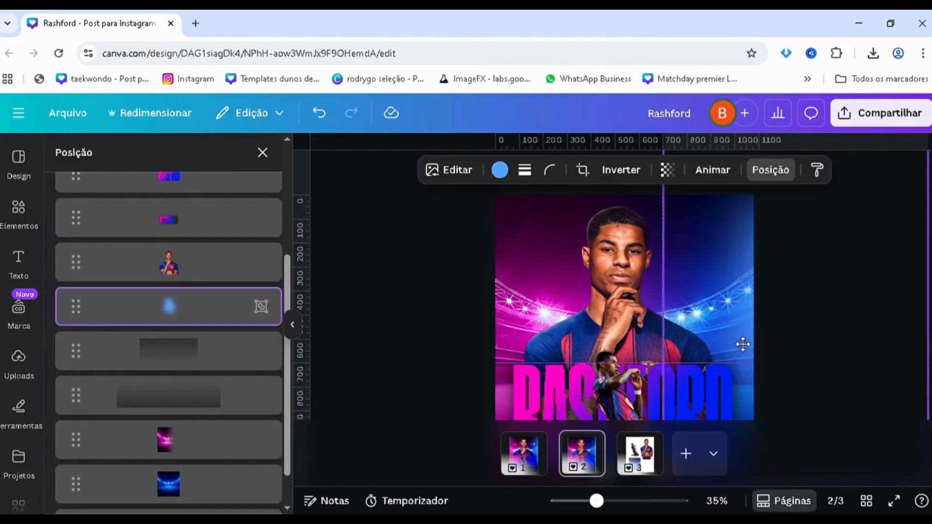
pyautogui.moveTo(744, 346); pyautogui.dragTo(743, 346)
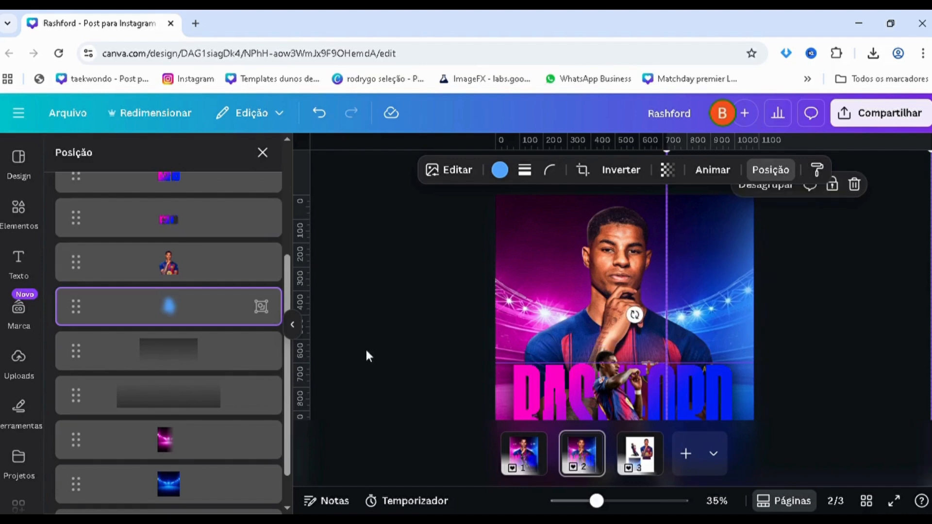
pyautogui.click(366, 350)
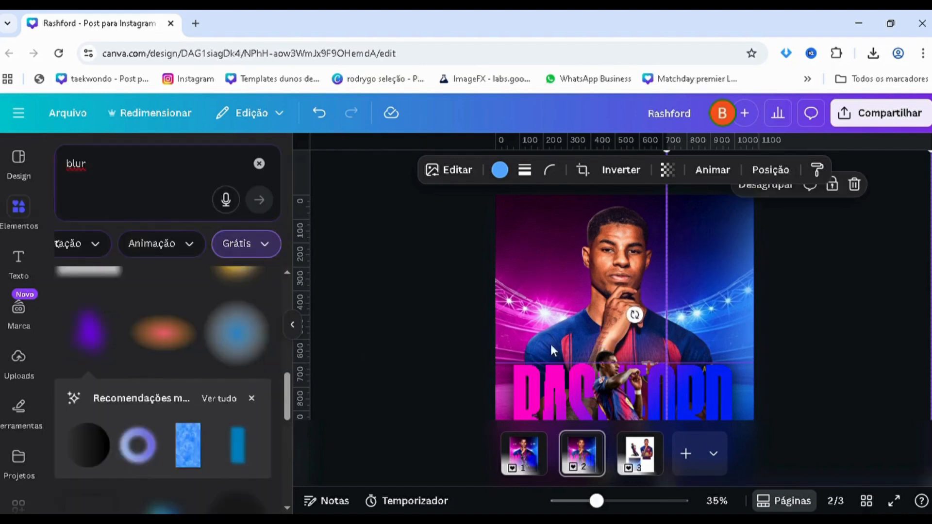
# Add another purple blur graphic over the large player's shoulder on the pink side and recolour it pink, #FF74E5
pyautogui.scroll(-2, 567, 352)
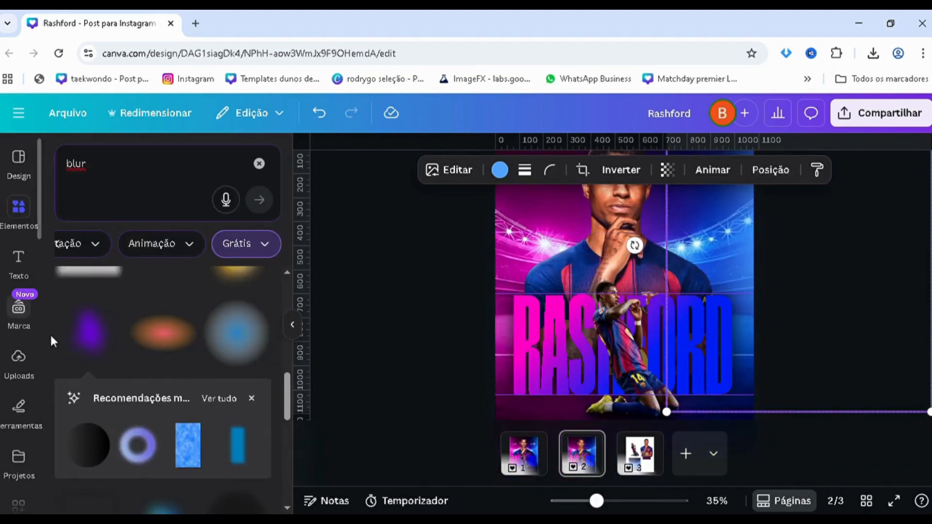
pyautogui.click(110, 348)
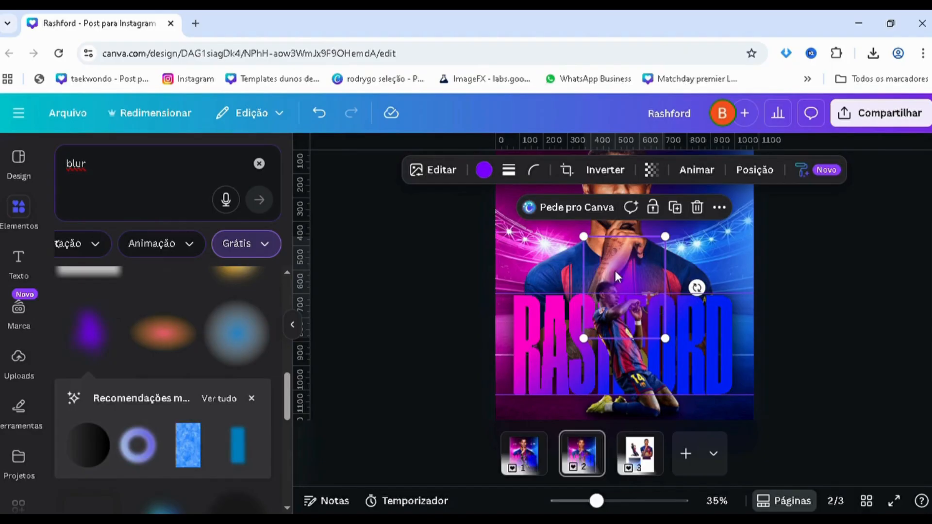
pyautogui.moveTo(616, 277); pyautogui.dragTo(554, 265)
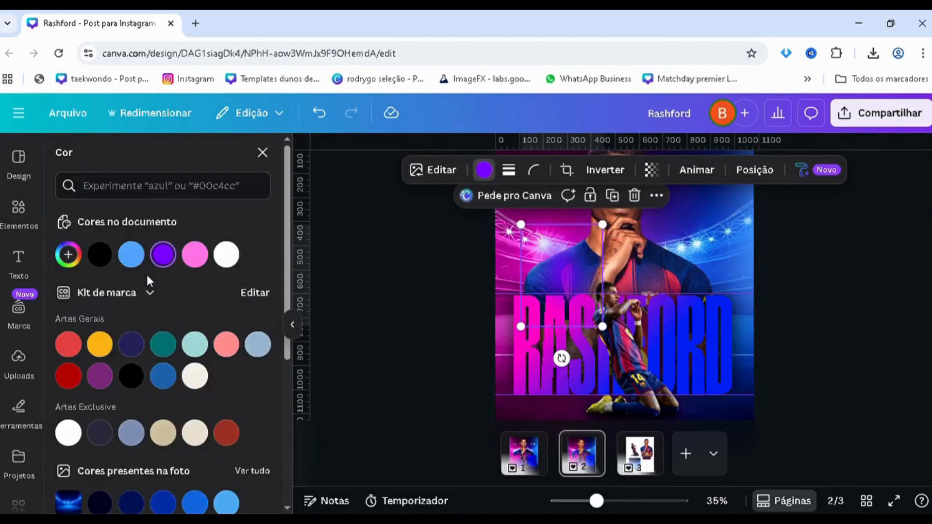
pyautogui.click(196, 255)
pyautogui.click(69, 256)
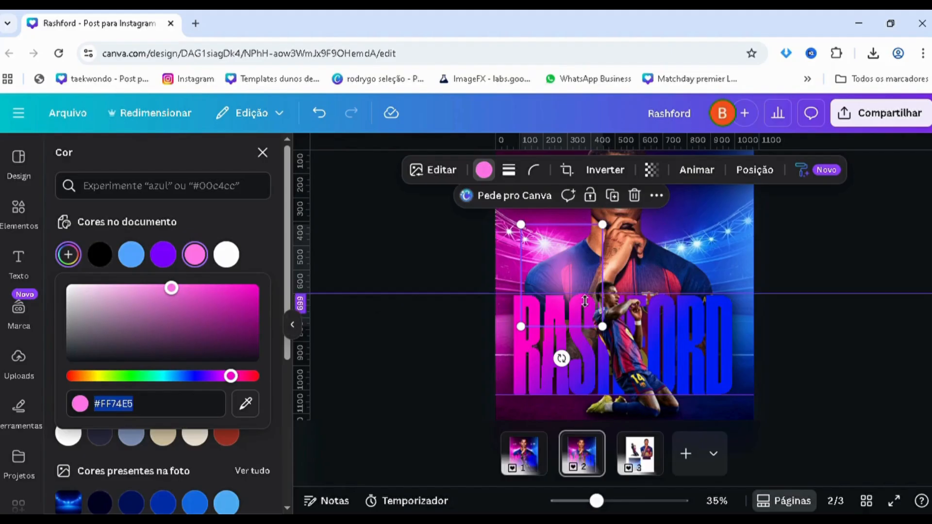
# Make copies of the pink blur, placing one on the large player's shirt and grouping a stacked pair at the poster's pink edge
pyautogui.moveTo(560, 276); pyautogui.dragTo(631, 287)
pyautogui.moveTo(543, 248); pyautogui.dragTo(534, 241)
pyautogui.scroll(2, 428, 243)
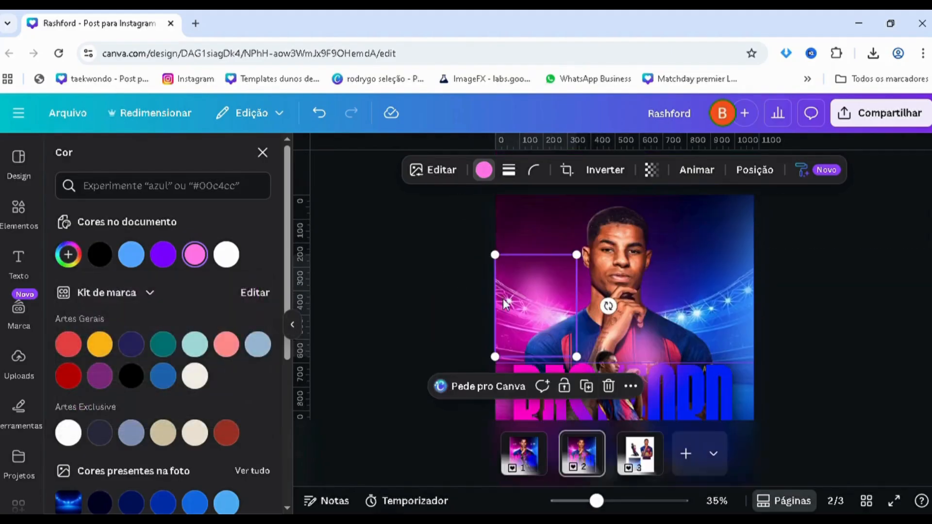
pyautogui.moveTo(503, 298); pyautogui.dragTo(532, 291)
pyautogui.hotkey('alt', '1')
pyautogui.keyDown('shift'); pyautogui.click(196, 321); pyautogui.keyUp('shift')
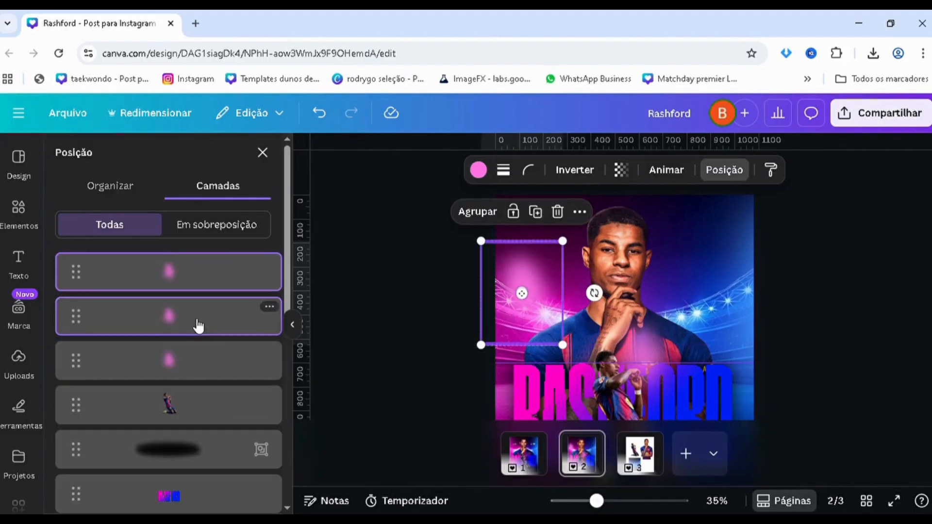
pyautogui.hotkey('ctrl', 'g')
# Enlarge the pink blur group along the poster's pink edge and move its layer directly below the light blue blur group
pyautogui.moveTo(481, 241); pyautogui.dragTo(396, 227)
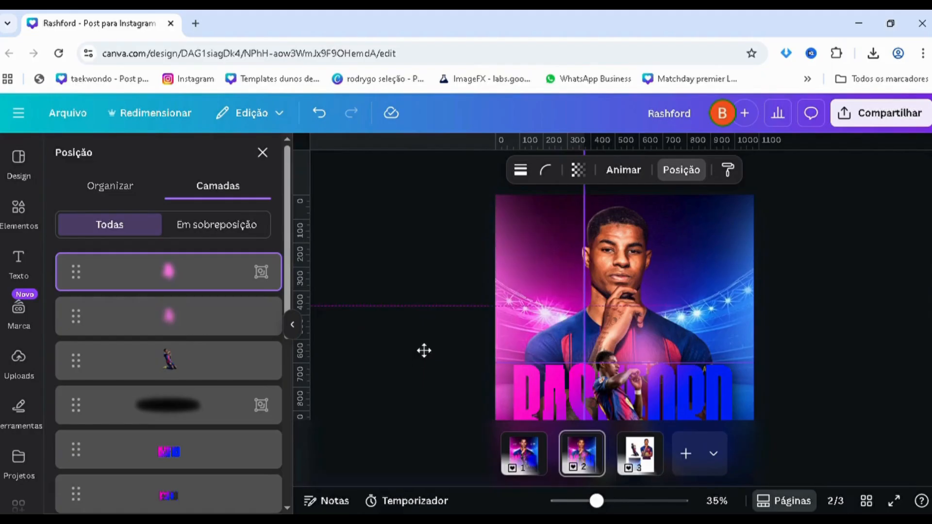
pyautogui.click(118, 274)
pyautogui.moveTo(119, 273); pyautogui.dragTo(252, 356)
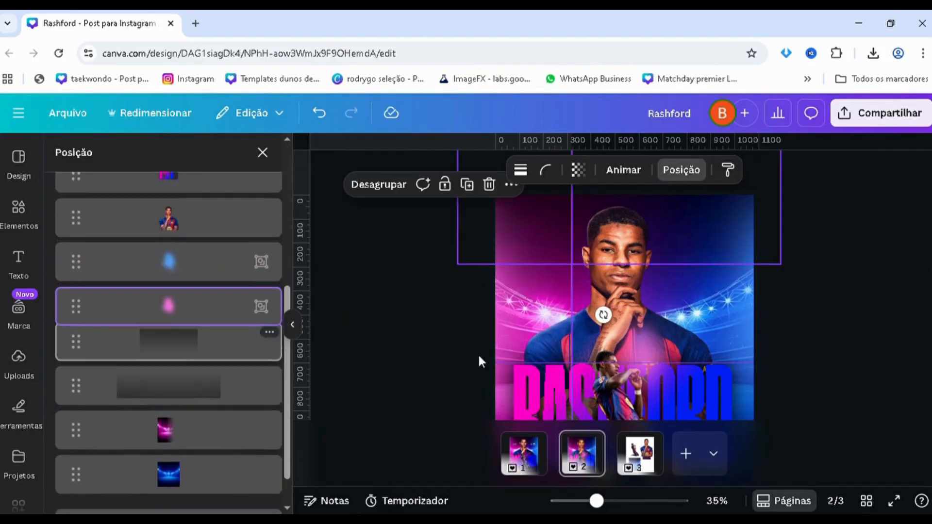
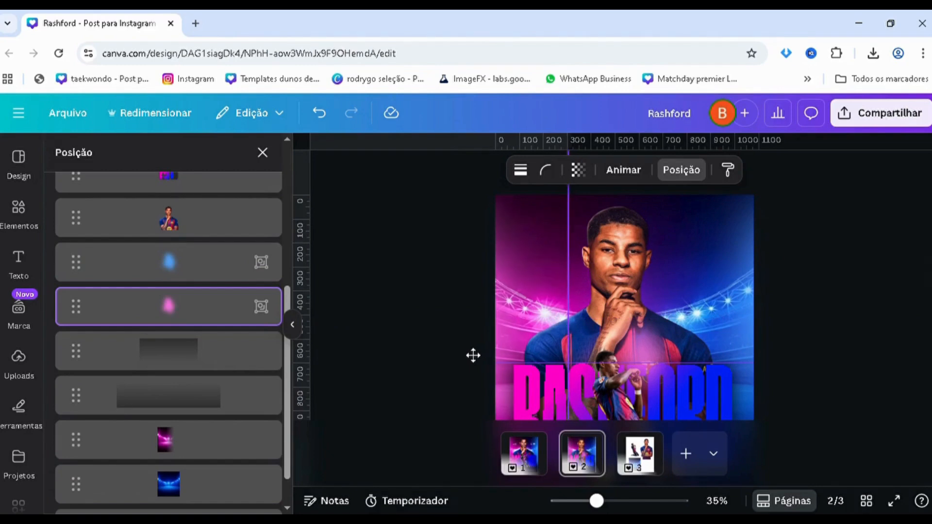
pyautogui.scroll(-3, 555, 340)
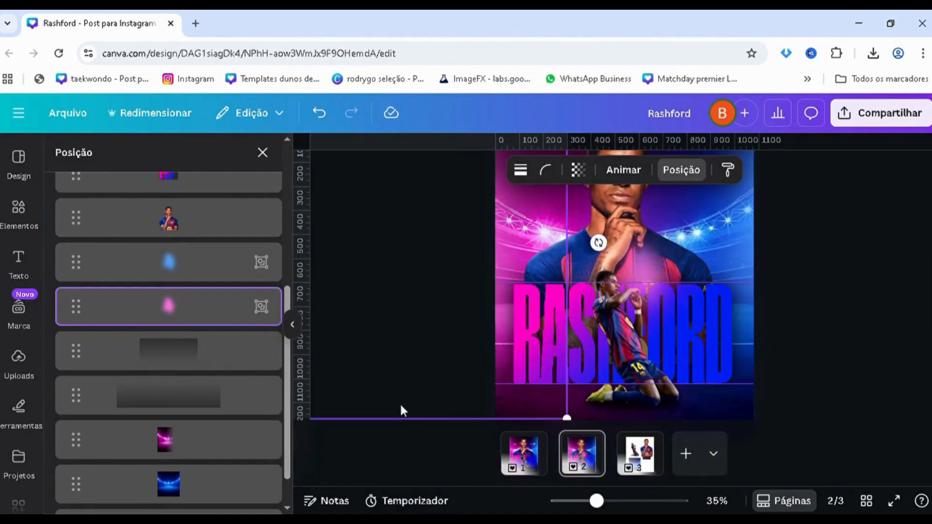
pyautogui.scroll(5, 158, 379)
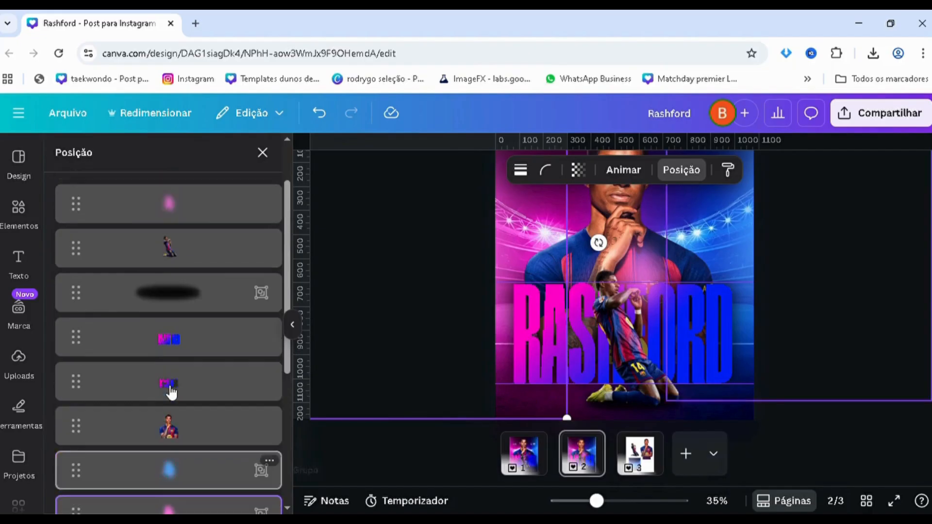
# Move the loose pink blur from the large player's shirt over his neck and recolour it white
pyautogui.scroll(3, 675, 333)
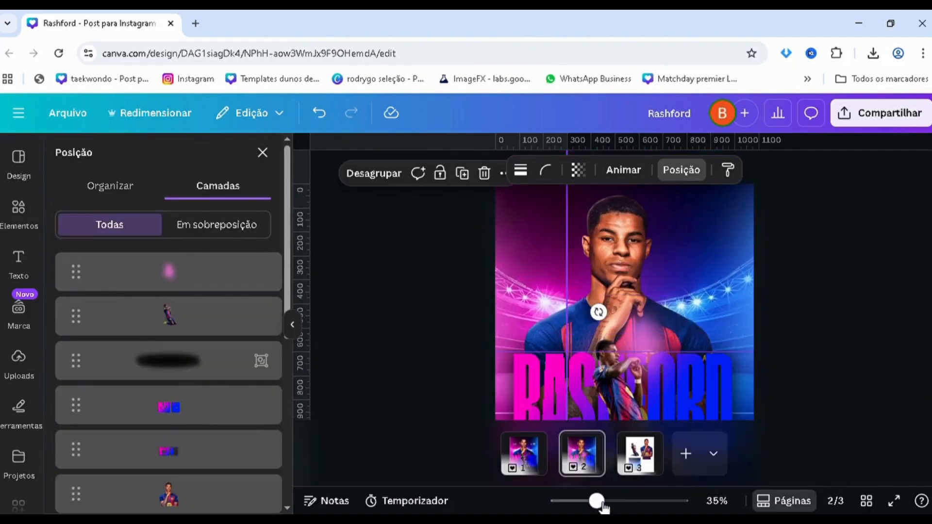
pyautogui.click(599, 501)
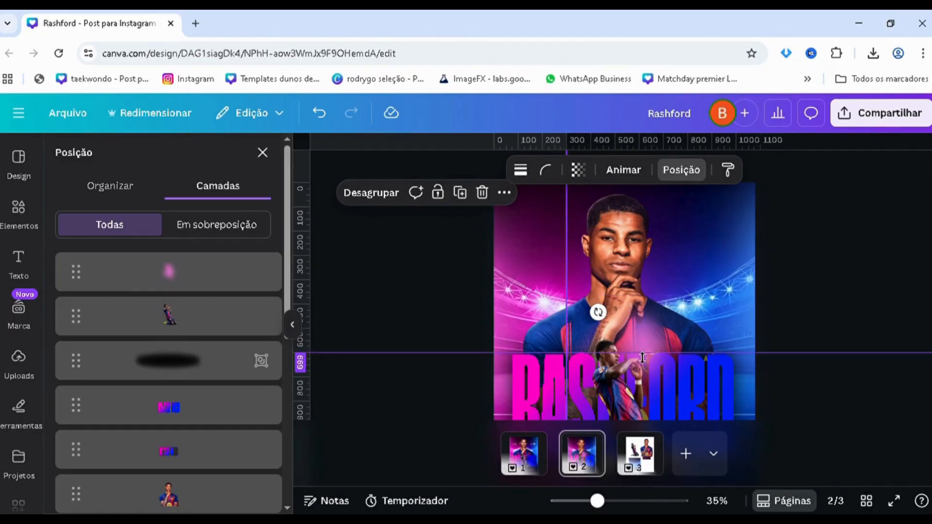
pyautogui.scroll(2, 651, 340)
pyautogui.moveTo(655, 279); pyautogui.dragTo(614, 290)
pyautogui.click(484, 170)
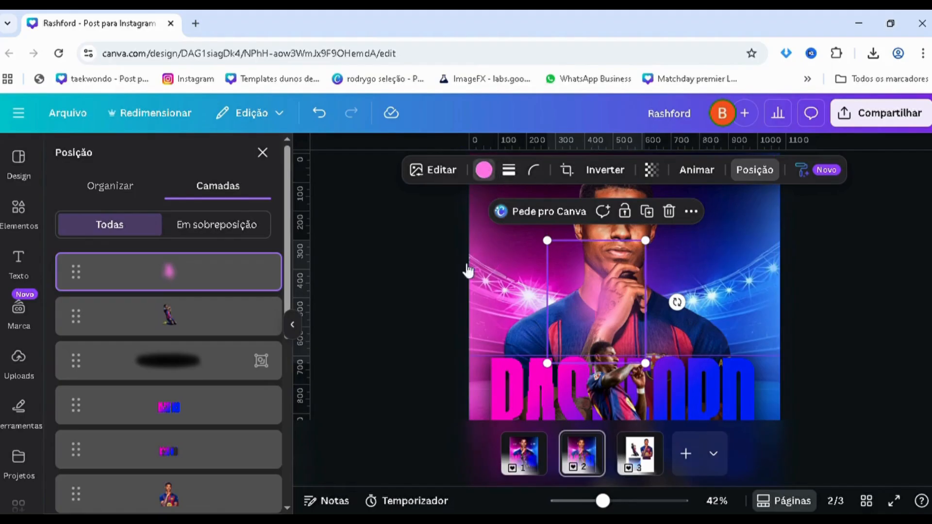
pyautogui.click(196, 259)
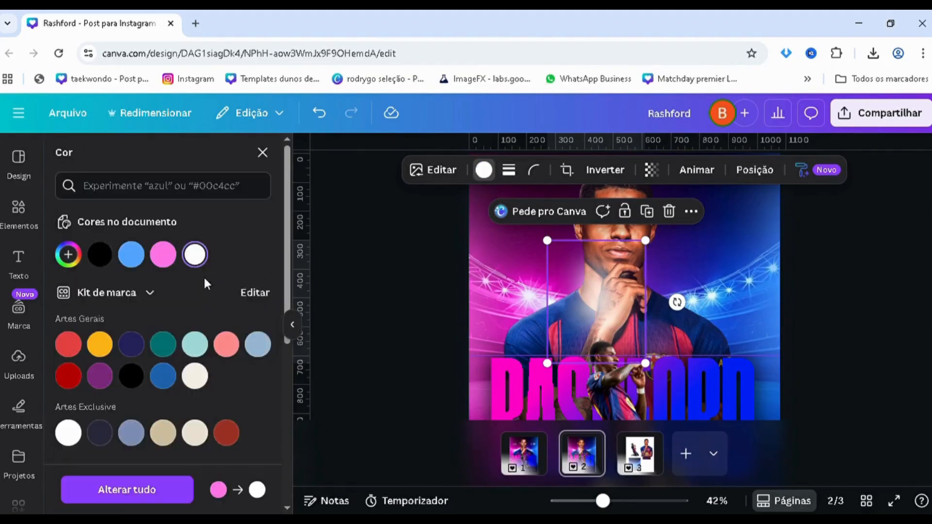
pyautogui.moveTo(577, 299); pyautogui.dragTo(580, 302)
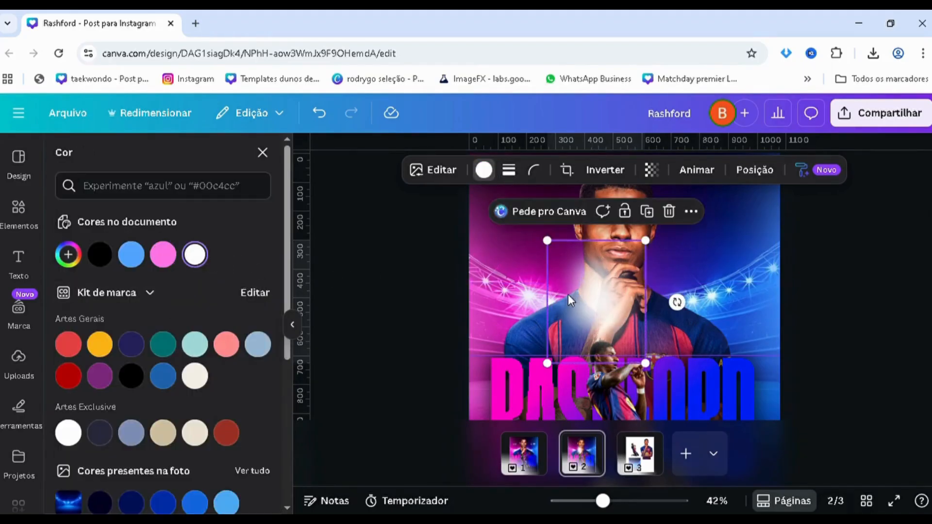
# Stack a copy of the white blur in place and group the pair
pyautogui.hotkey('alt', '1')
pyautogui.keyDown('shift'); pyautogui.click(183, 327); pyautogui.keyUp('shift')
pyautogui.hotkey('ctrl', 'g')
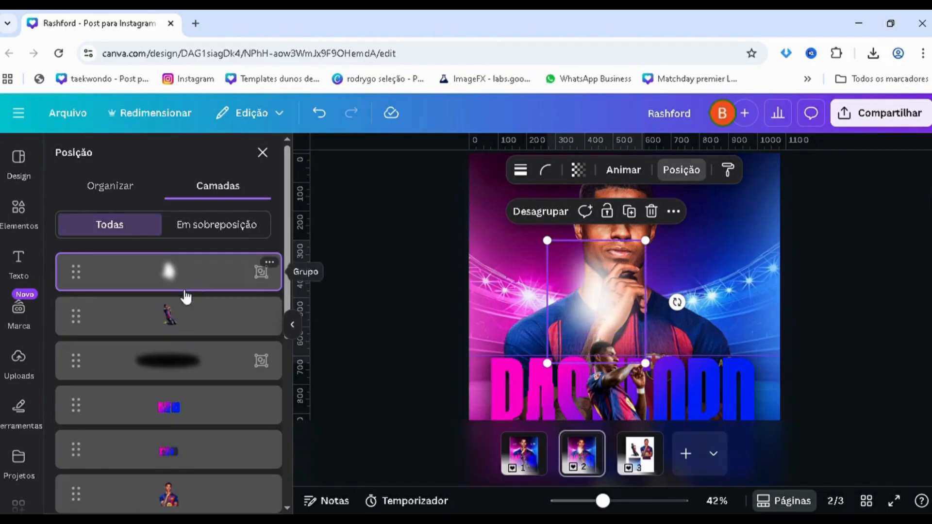
# Move the white blur group's layer directly behind the kneeling player and place it, with a copy, around his torso
pyautogui.moveTo(185, 288); pyautogui.dragTo(191, 362)
pyautogui.moveTo(623, 271); pyautogui.dragTo(578, 379)
pyautogui.scroll(-2, 576, 380)
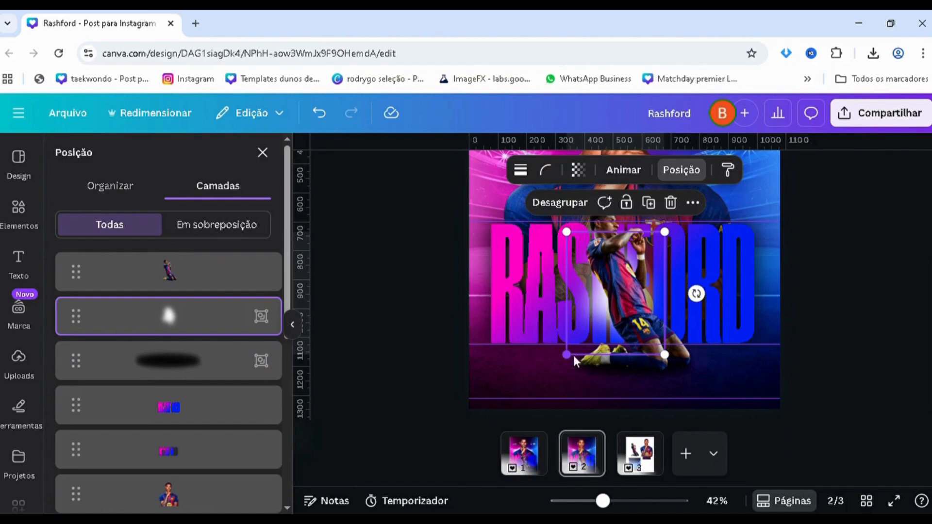
pyautogui.scroll(5, 616, 275)
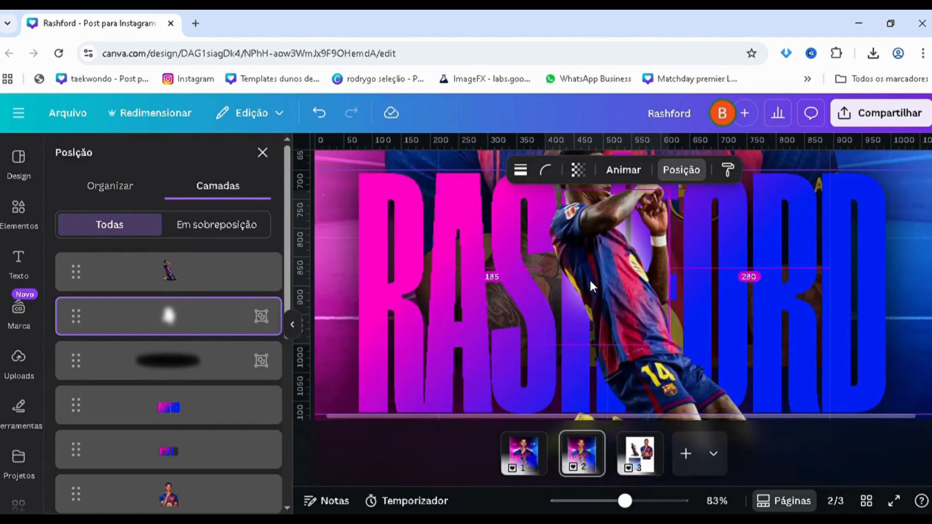
pyautogui.moveTo(590, 283); pyautogui.dragTo(654, 318)
# Place another white blur copy beside the large player's neck on the blue side and move its layer directly below the pink blur group
pyautogui.scroll(-3, 593, 342)
pyautogui.scroll(-3, 598, 341)
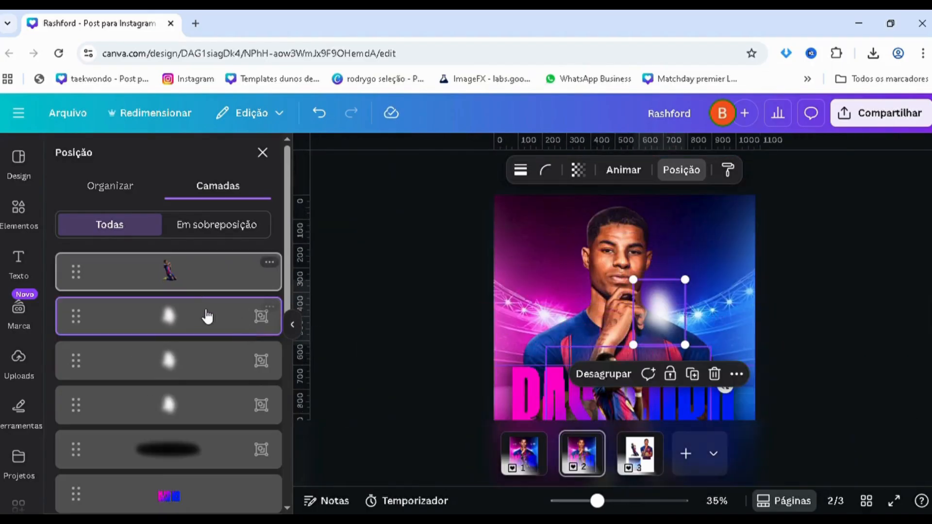
pyautogui.moveTo(206, 316); pyautogui.dragTo(198, 291)
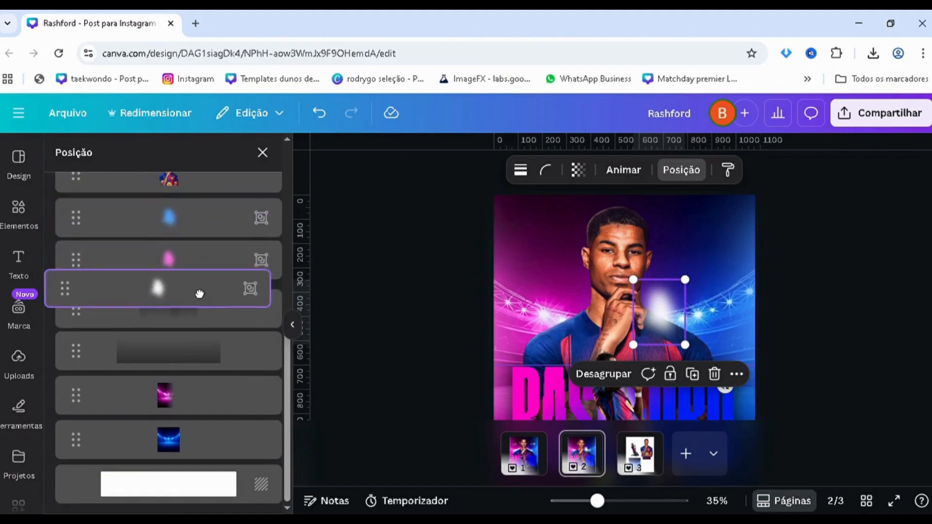
pyautogui.scroll(3, 167, 254)
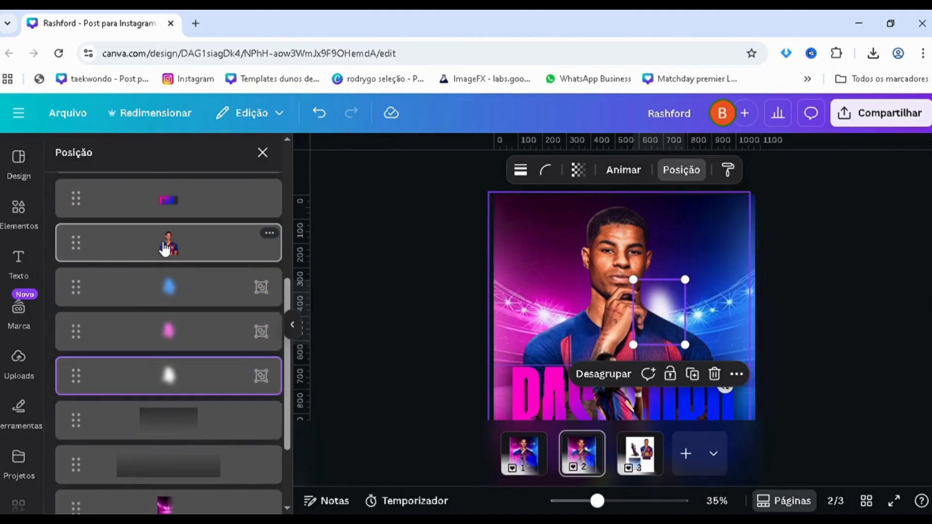
# Rotate the white blur group to follow the large player's blue-side shoulder and place copies of it along that edge
pyautogui.moveTo(716, 312); pyautogui.dragTo(743, 346)
pyautogui.keyDown('ctrl'); pyautogui.scroll(5, 669, 318); pyautogui.keyUp('ctrl')
pyautogui.scroll(2, 712, 370)
pyautogui.scroll(-1, 712, 391)
pyautogui.scroll(-3, 742, 308)
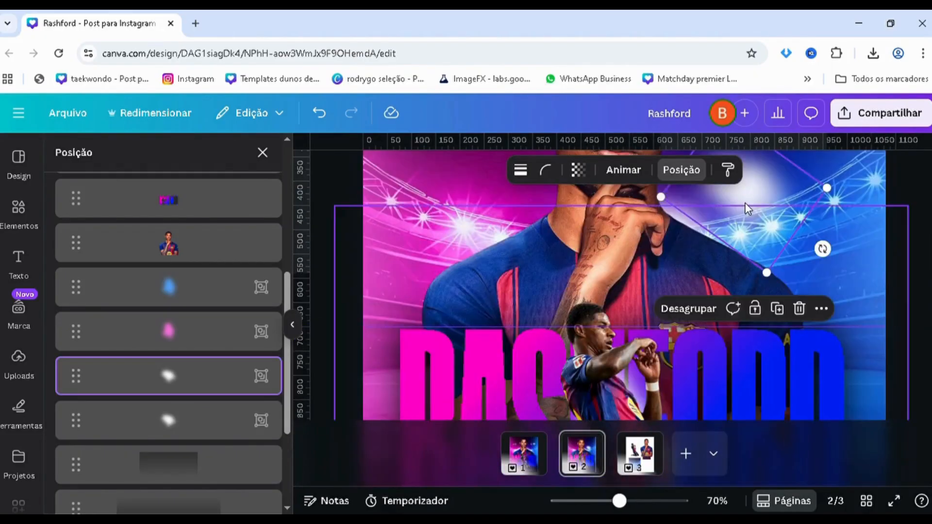
pyautogui.moveTo(757, 214); pyautogui.dragTo(760, 308)
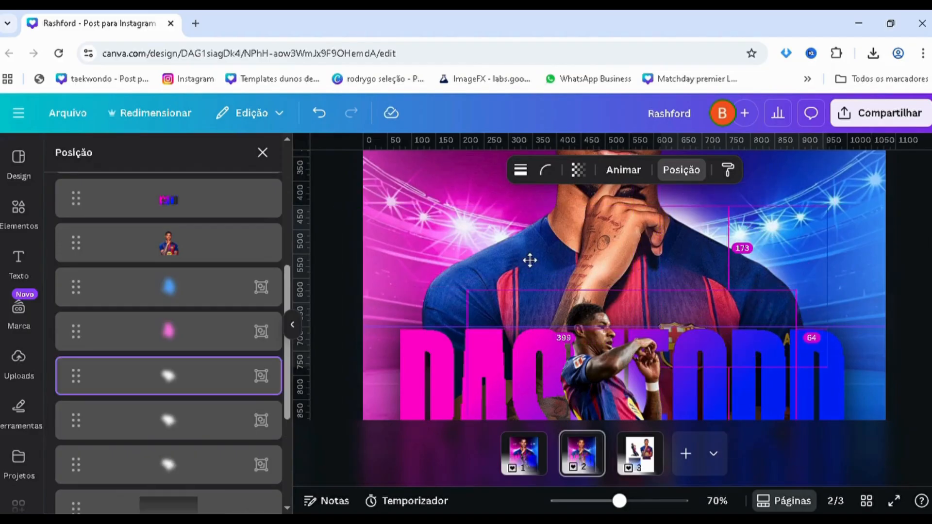
# Place a copy of the white blur group above the large player's pink-side shoulder and rotate it to about 73°
pyautogui.moveTo(530, 260); pyautogui.dragTo(510, 217)
pyautogui.scroll(3, 587, 371)
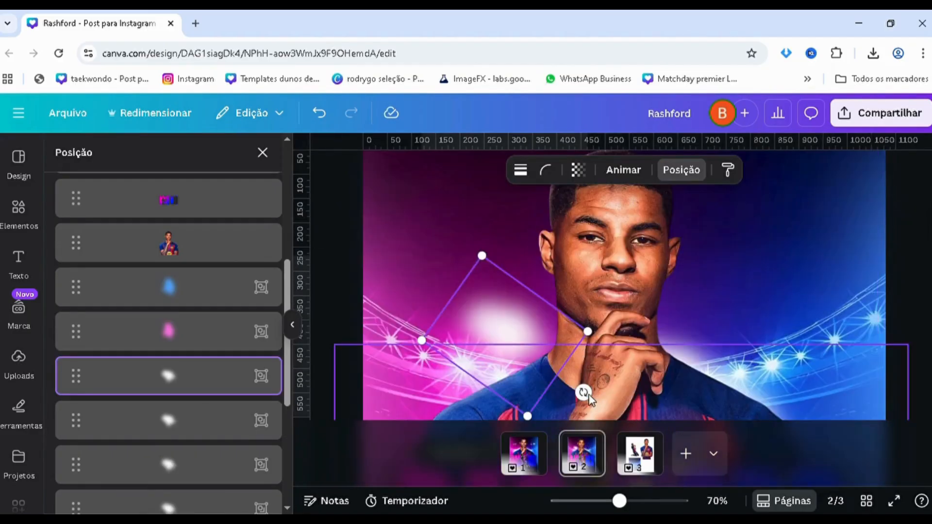
pyautogui.click(528, 414)
pyautogui.click(527, 413)
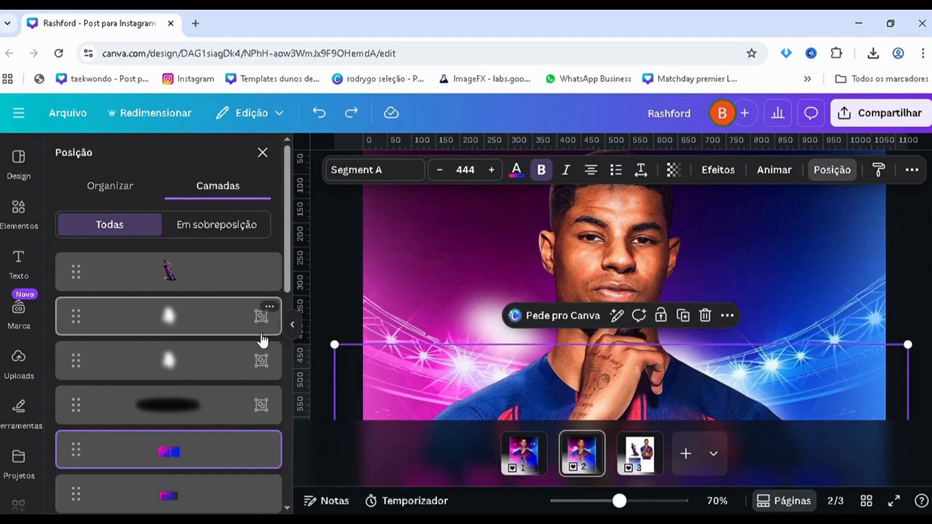
pyautogui.scroll(-2, 218, 369)
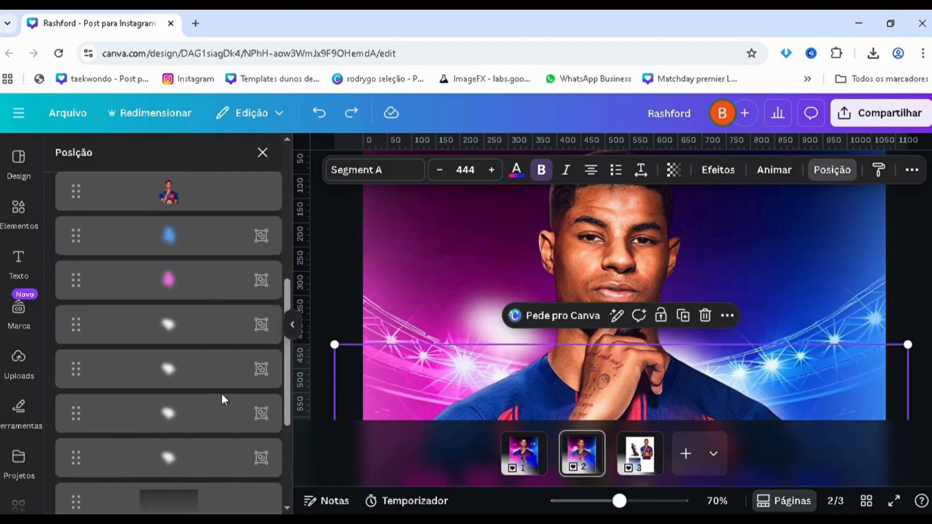
pyautogui.click(208, 320)
pyautogui.click(530, 302)
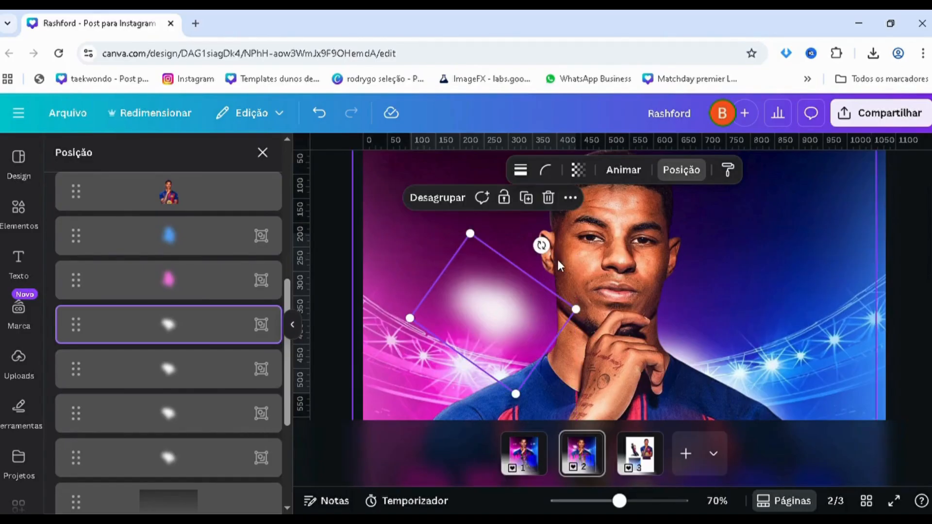
pyautogui.moveTo(543, 247); pyautogui.dragTo(510, 353)
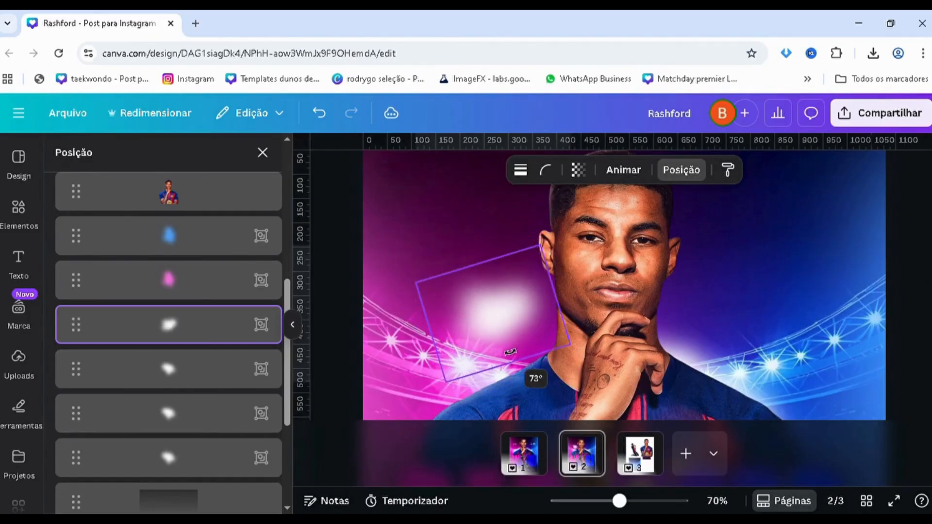
# Place the rotated white blur group and copies of it behind the large player's pink-side shoulder and arm
pyautogui.scroll(-3, 502, 302)
pyautogui.moveTo(487, 228); pyautogui.dragTo(454, 352)
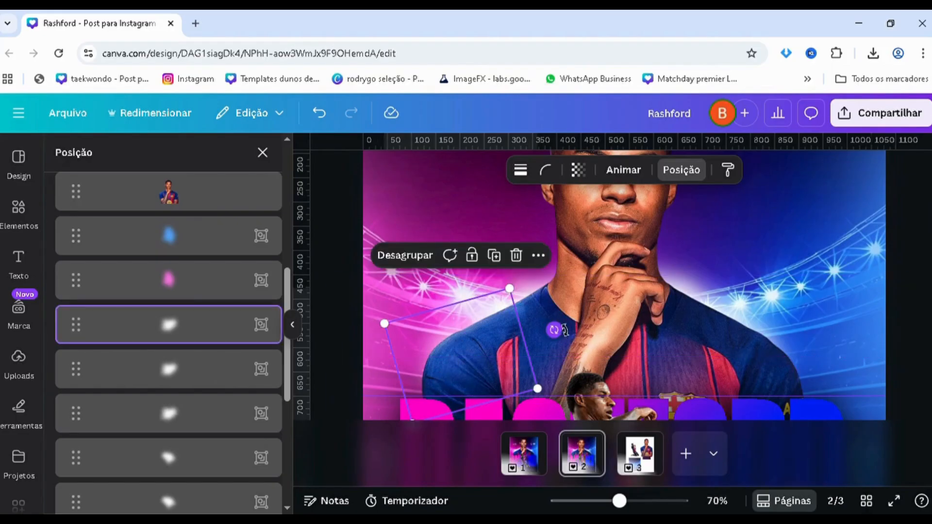
pyautogui.moveTo(564, 329); pyautogui.dragTo(480, 342)
pyautogui.scroll(-4, 474, 346)
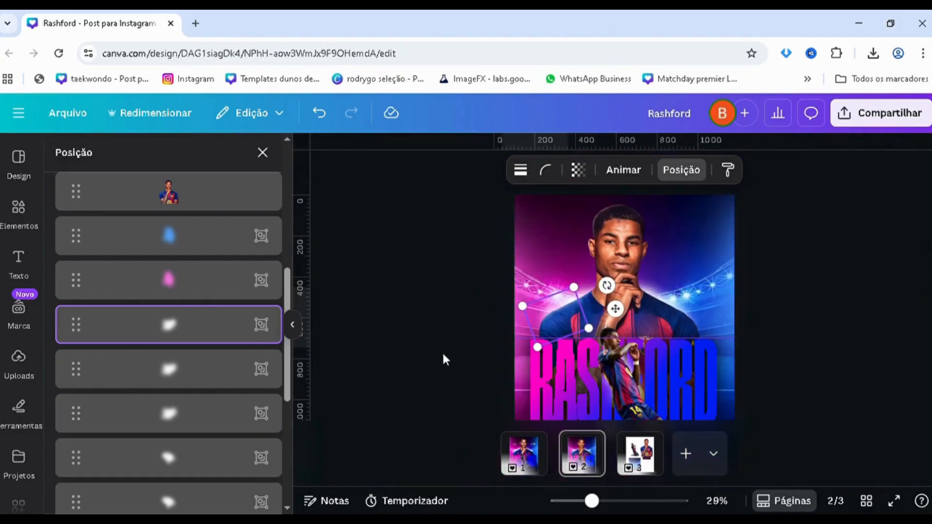
pyautogui.scroll(2, 459, 317)
pyautogui.scroll(1, 459, 317)
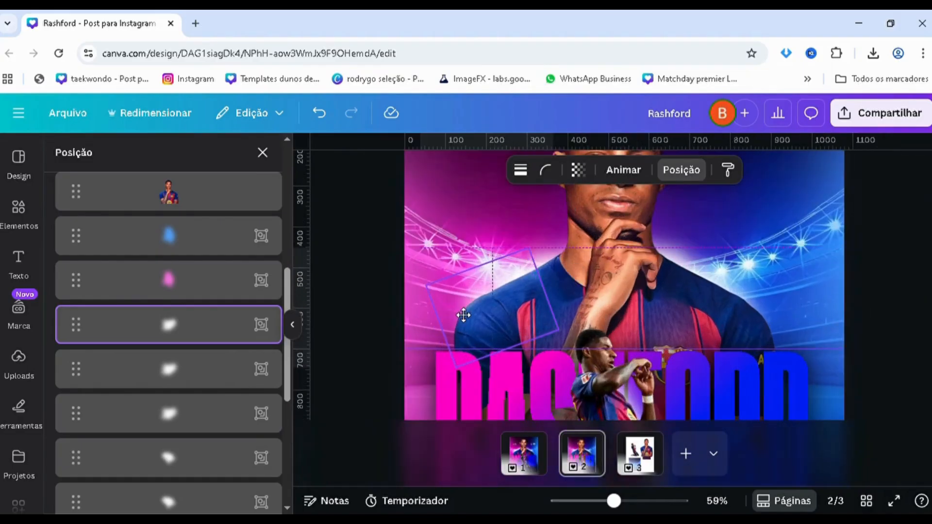
pyautogui.click(358, 339)
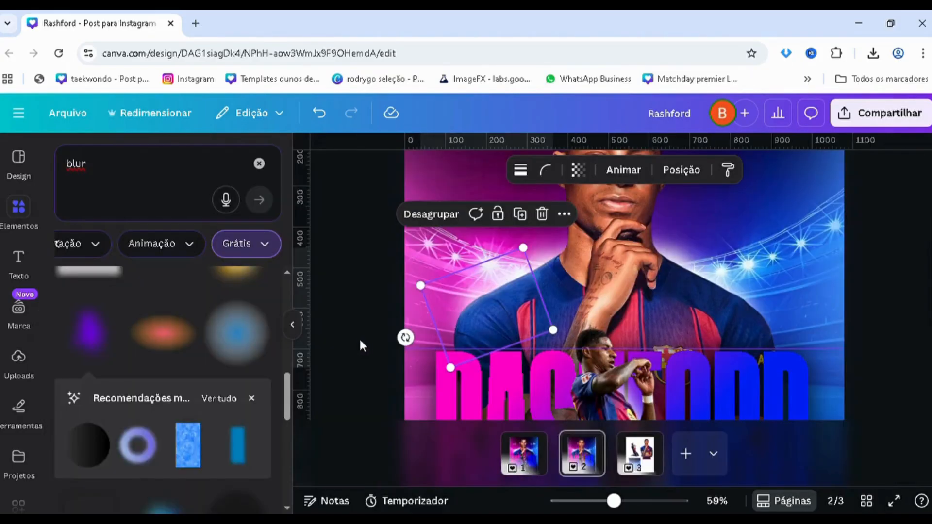
pyautogui.click(373, 334)
# Add a text box reading FUTEBOL CLUBE BARCELONA to the poster
pyautogui.scroll(-2, 376, 336)
pyautogui.scroll(-2, 386, 322)
pyautogui.scroll(-3, 385, 321)
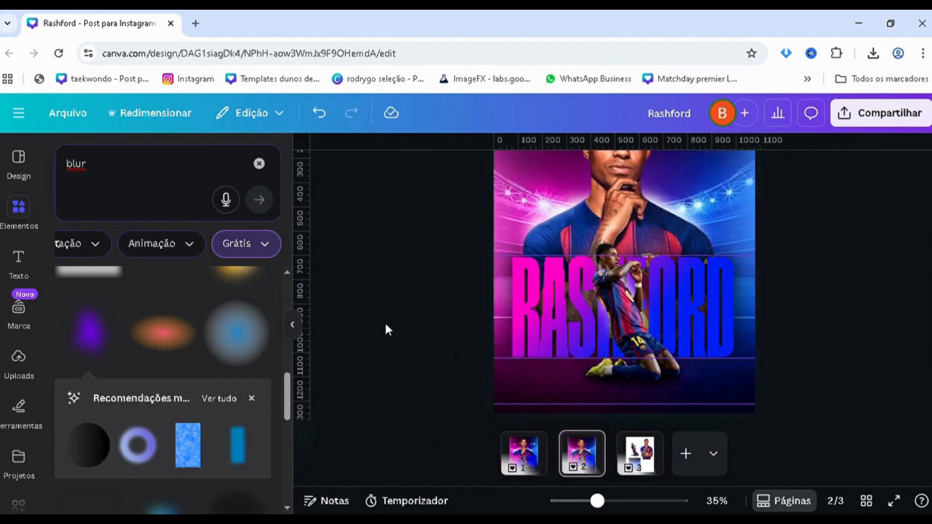
pyautogui.scroll(1, 385, 327)
pyautogui.click(32, 262)
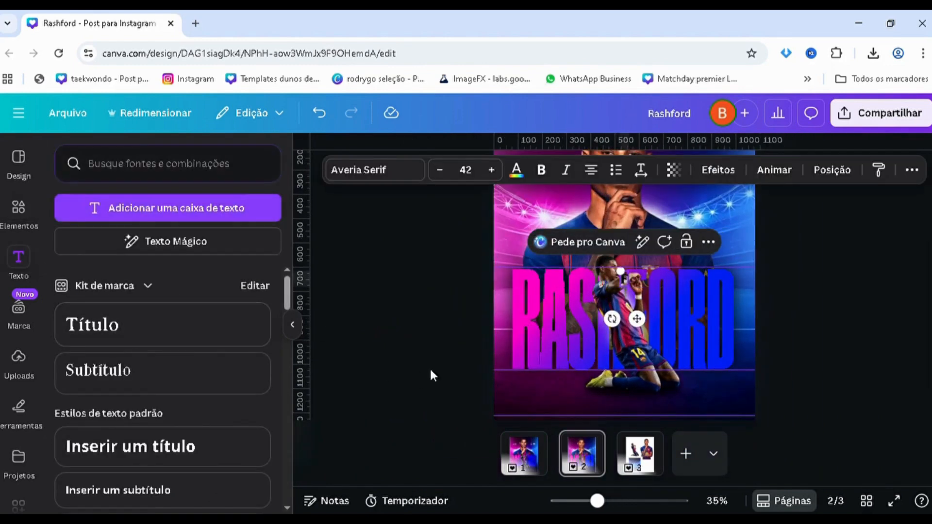
pyautogui.write('FUTEBOL CLUBE BA')
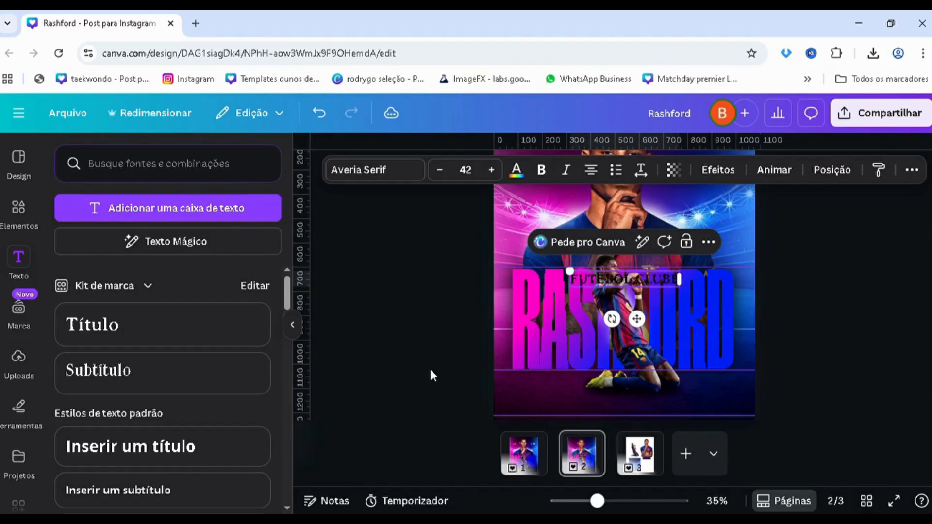
pyautogui.write('RCELONA')
# Set the FUTEBOL CLUBE BARCELONA text in Montserrat and shrink it to size 14,4
pyautogui.hotkey('ctrl', 'a')
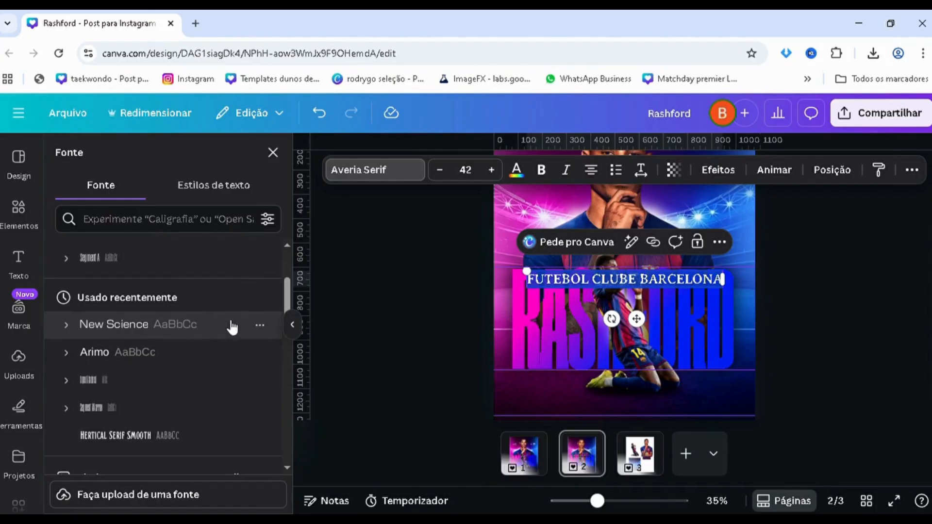
pyautogui.scroll(3, 206, 330)
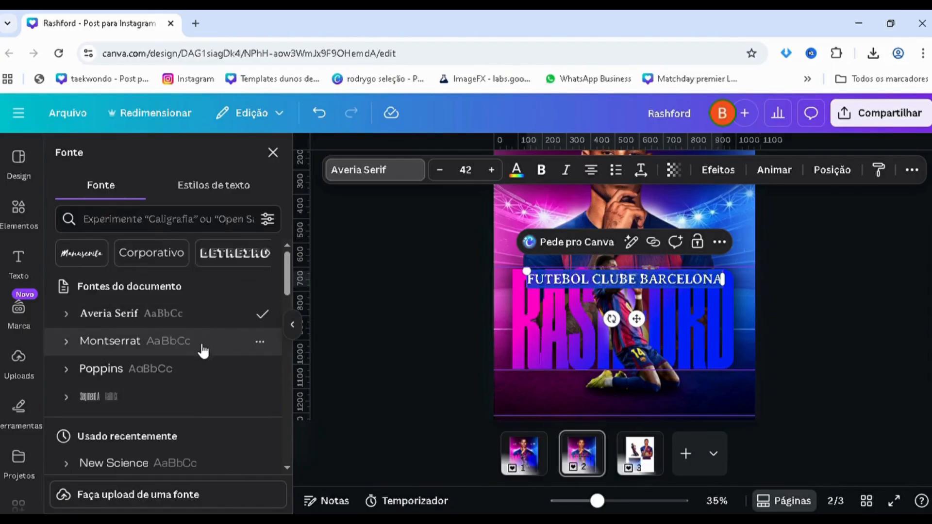
pyautogui.click(183, 350)
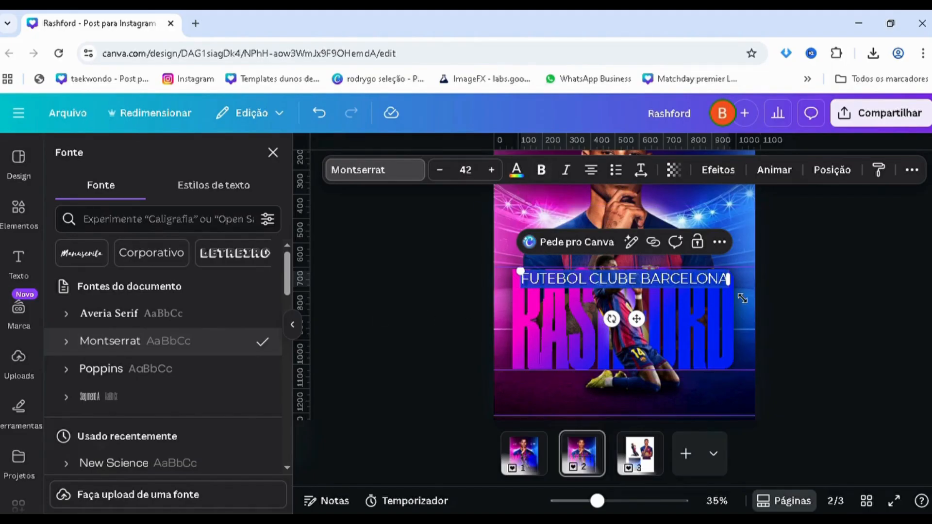
pyautogui.moveTo(742, 298); pyautogui.dragTo(598, 284)
# Widen the club text's letter spacing, fit it on a single line and colour it white
pyautogui.click(641, 170)
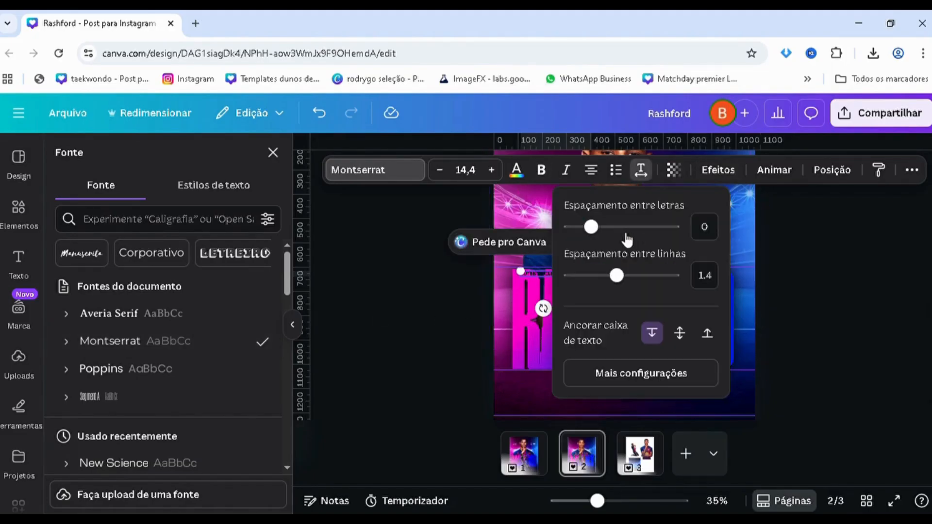
pyautogui.moveTo(648, 227); pyautogui.dragTo(679, 227)
pyautogui.click(449, 298)
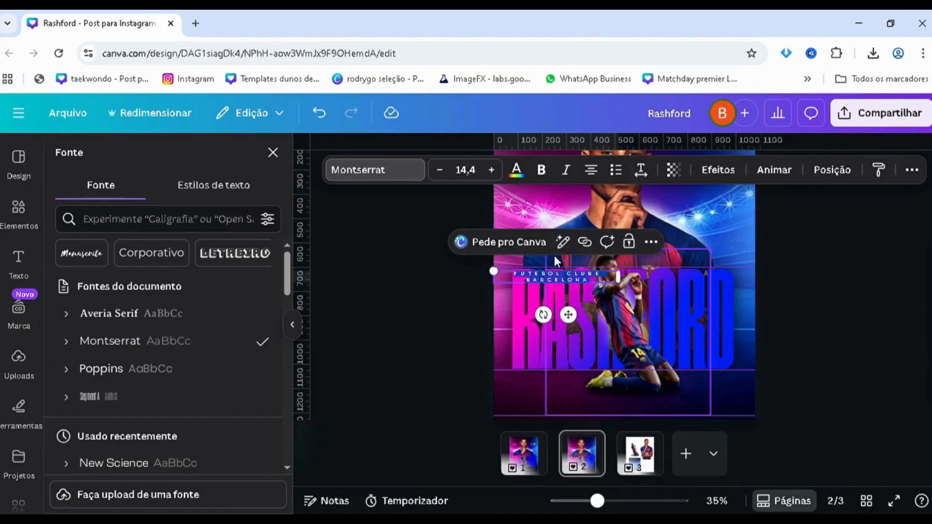
pyautogui.click(517, 170)
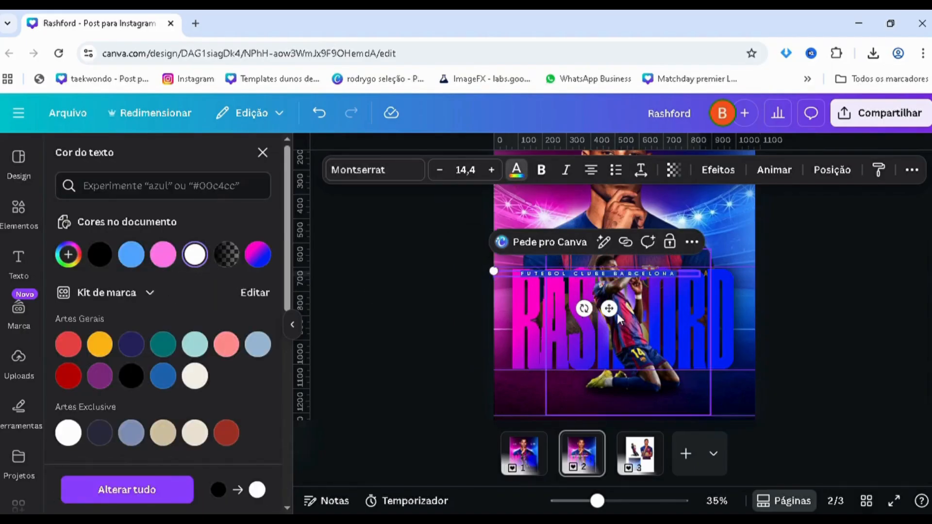
# Move the FUTEBOL CLUBE BARCELONA text to the poster's lower edge and compare its placement with the finished poster on page 1
pyautogui.moveTo(569, 315); pyautogui.dragTo(647, 447)
pyautogui.click(382, 379)
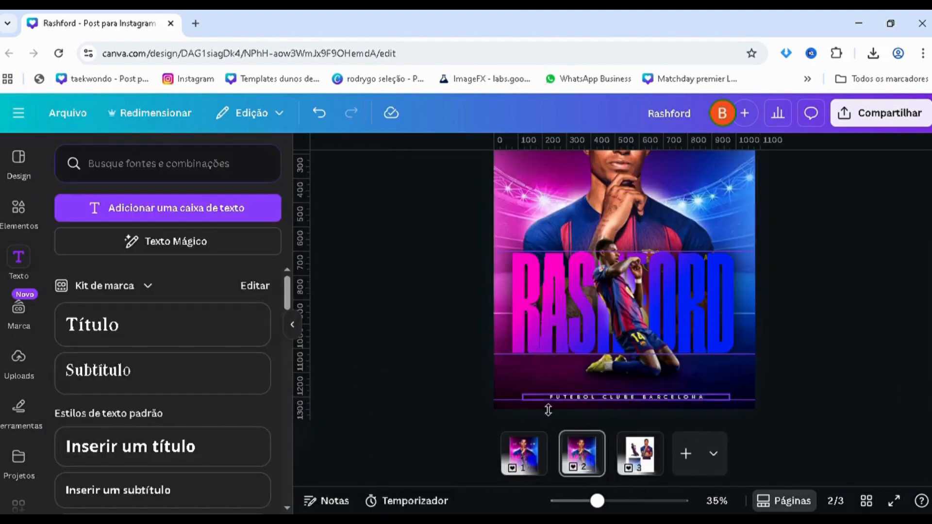
pyautogui.click(537, 395)
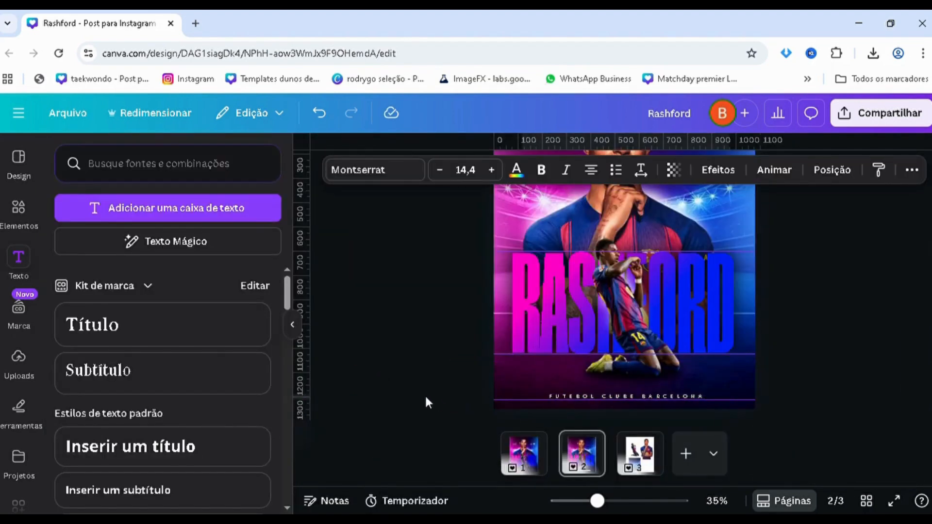
pyautogui.click(579, 464)
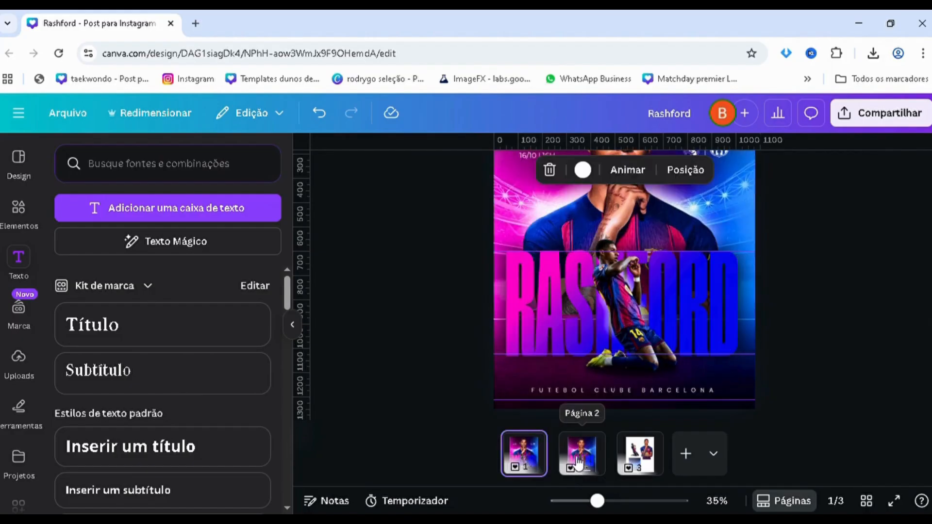
# Enlarge the FUTEBOL CLUBE BARCELONA text to size 16,7 and nudge it to the left along the poster's lower edge
pyautogui.click(596, 395)
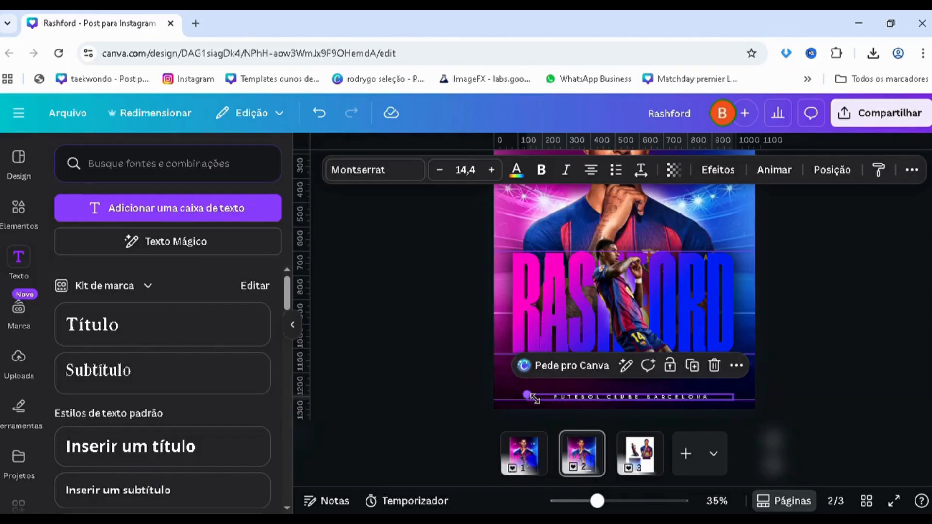
pyautogui.moveTo(509, 396); pyautogui.dragTo(487, 387)
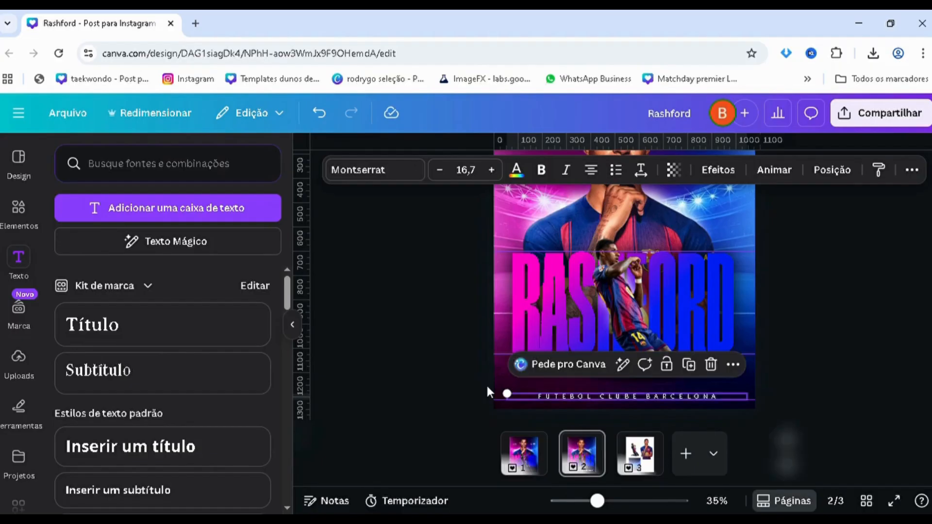
pyautogui.press('Left')
pyautogui.press('Left')
pyautogui.press('Left')
pyautogui.press('Left')
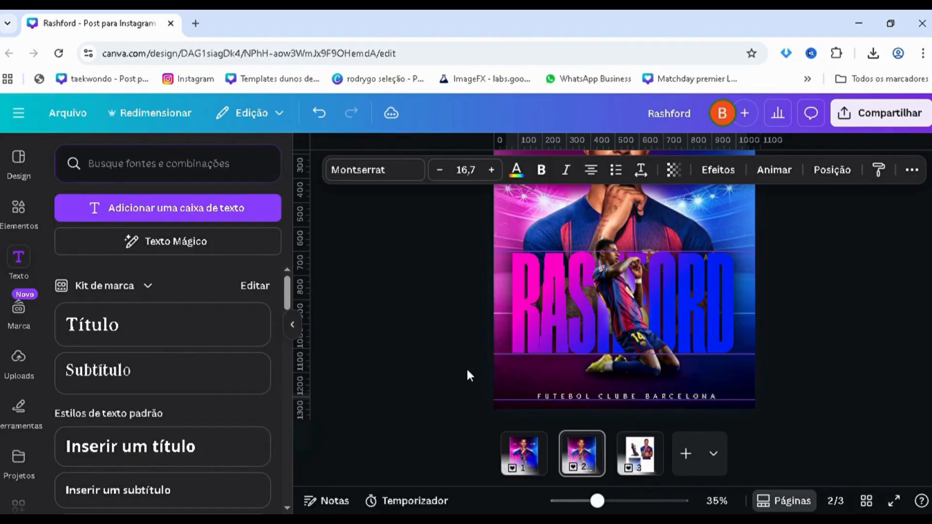
pyautogui.click(463, 370)
pyautogui.scroll(-3, 451, 370)
pyautogui.scroll(1, 451, 369)
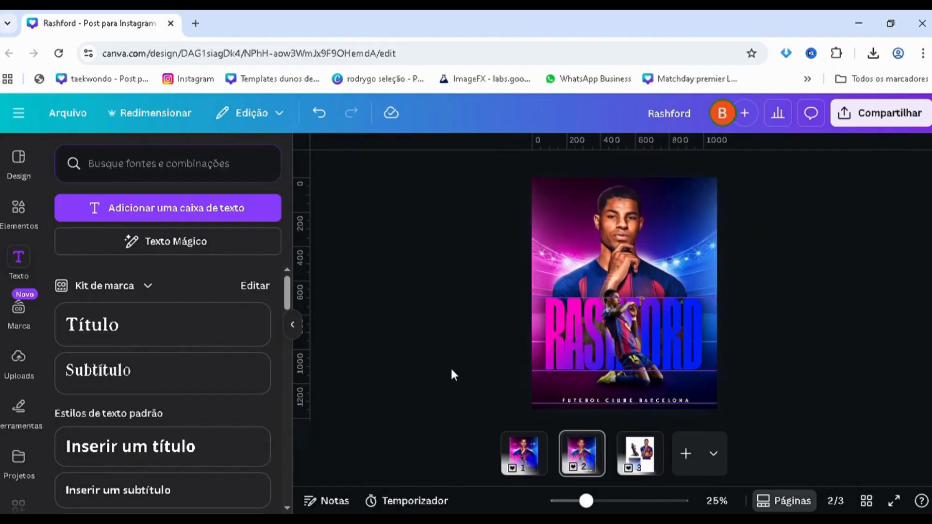
pyautogui.scroll(1, 450, 365)
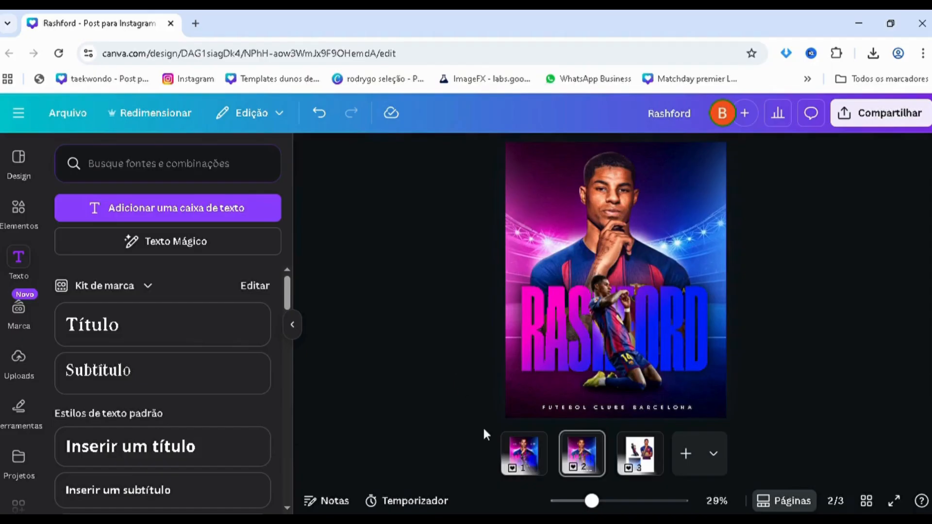
# Copy the Real Madrid crest, Barcelona crest and divider line from page 1 onto the poster on page 2
pyautogui.click(525, 468)
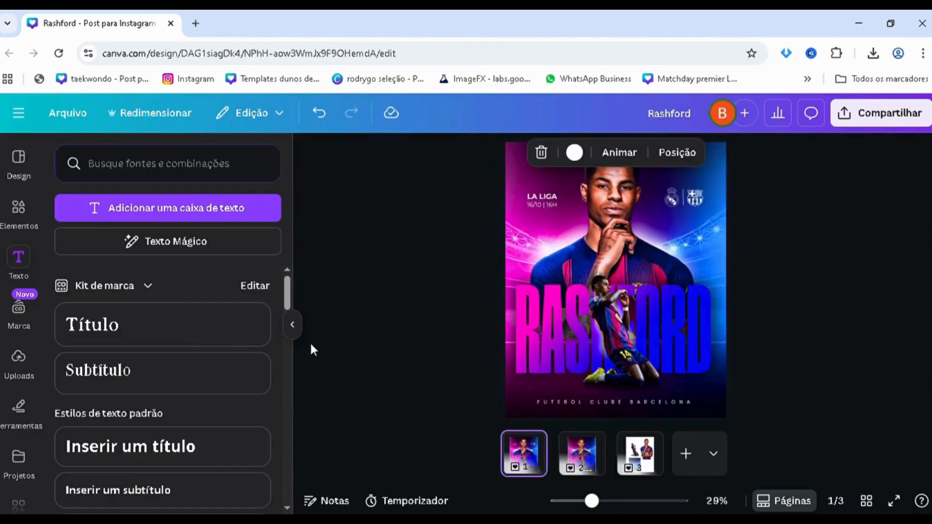
pyautogui.click(677, 152)
pyautogui.scroll(-2, 183, 354)
pyautogui.click(183, 408)
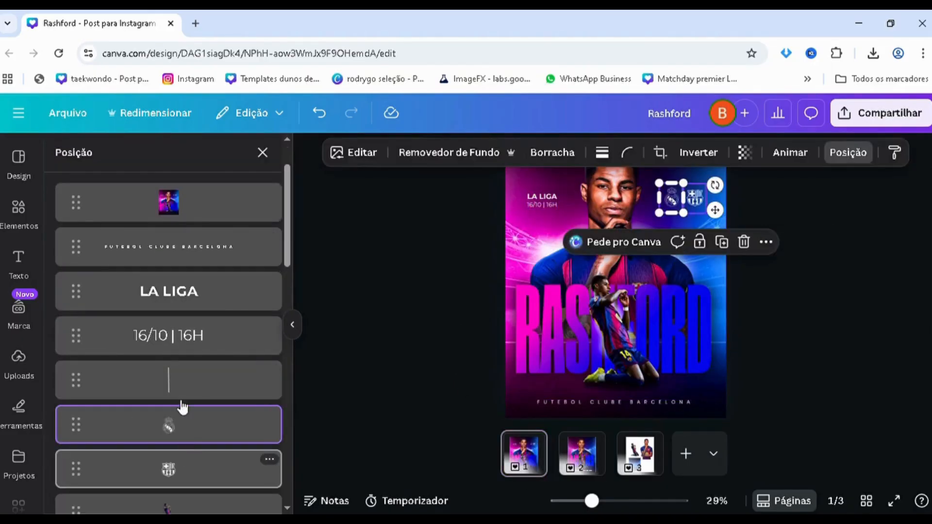
pyautogui.keyDown('shift'); pyautogui.click(183, 462); pyautogui.keyUp('shift')
pyautogui.keyDown('shift'); pyautogui.click(183, 388); pyautogui.keyUp('shift')
pyautogui.click(568, 463)
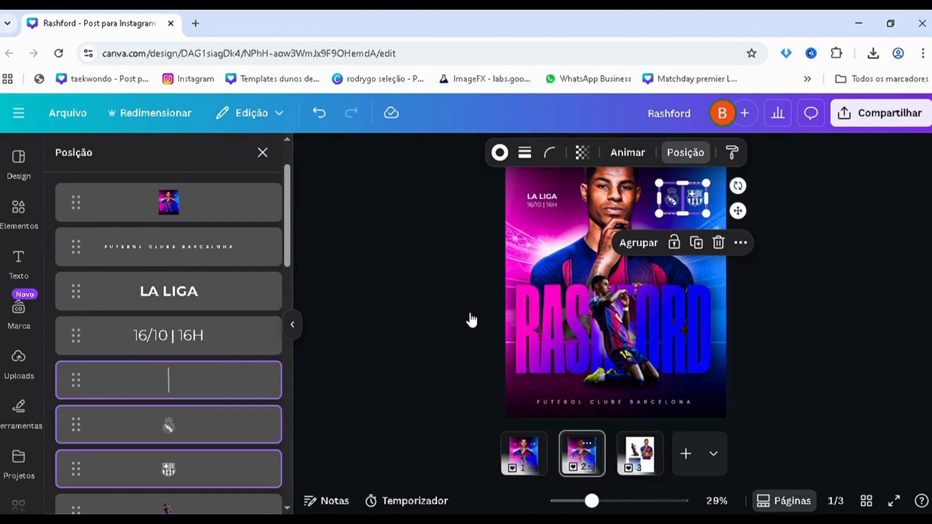
pyautogui.hotkey('ctrl', 'v')
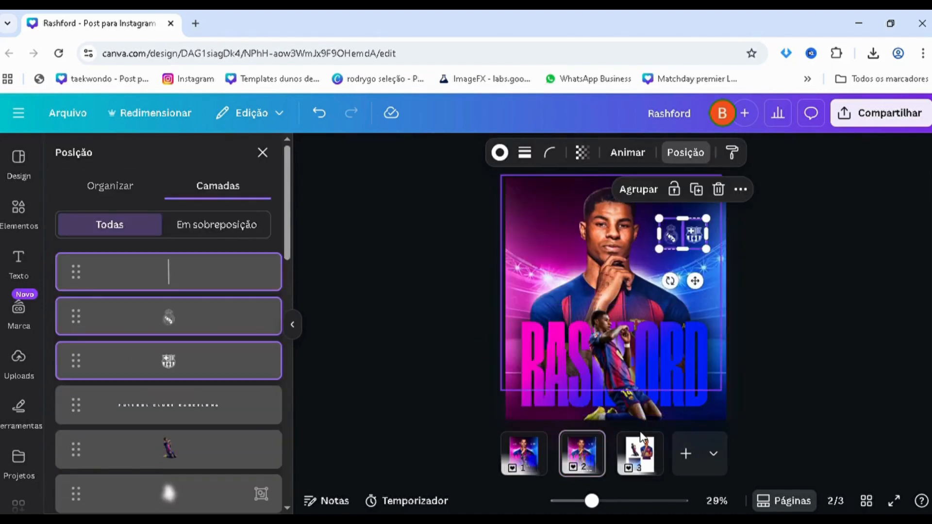
# Delete the copied divider line between the two club crests on page 2
pyautogui.click(641, 461)
pyautogui.scroll(-1, 649, 370)
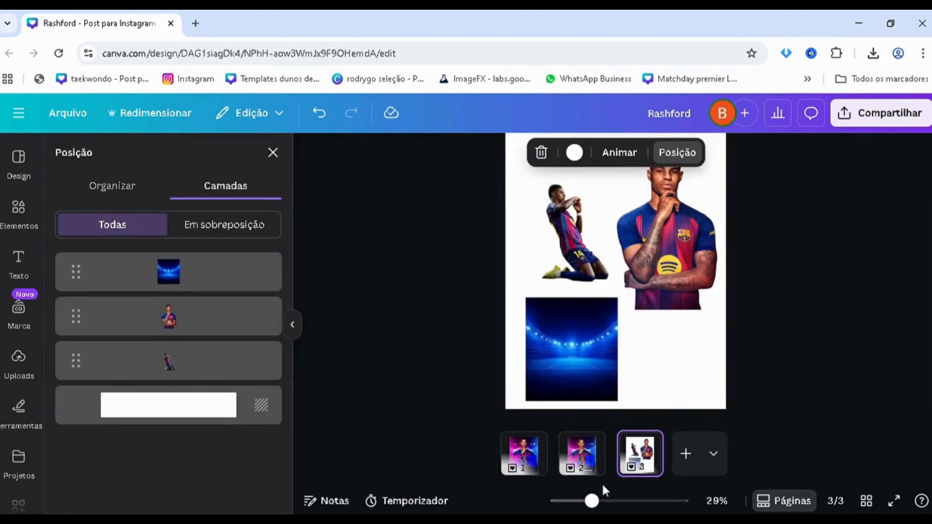
pyautogui.click(584, 467)
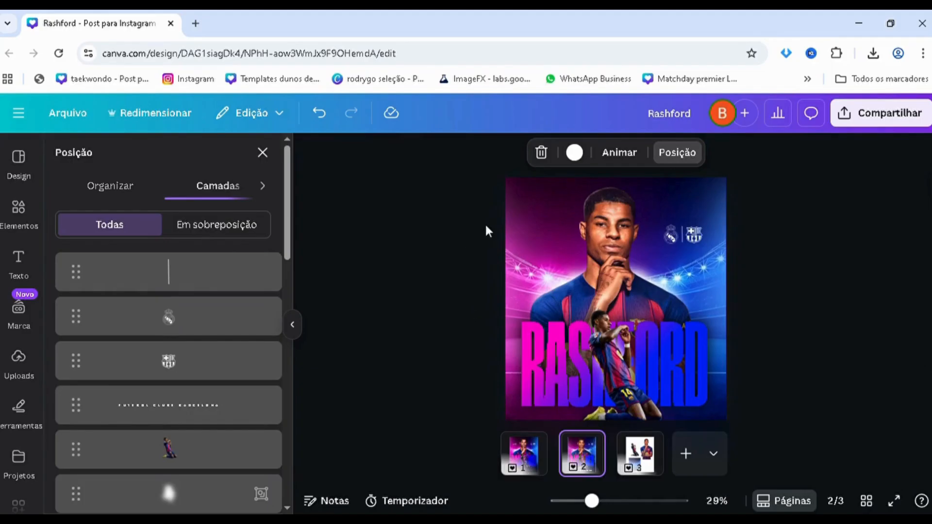
pyautogui.scroll(5, 617, 223)
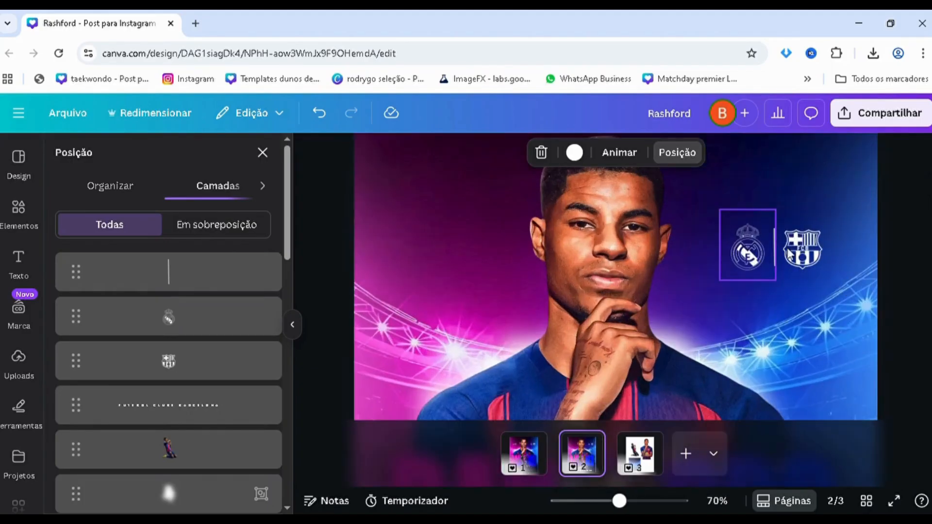
pyautogui.click(776, 243)
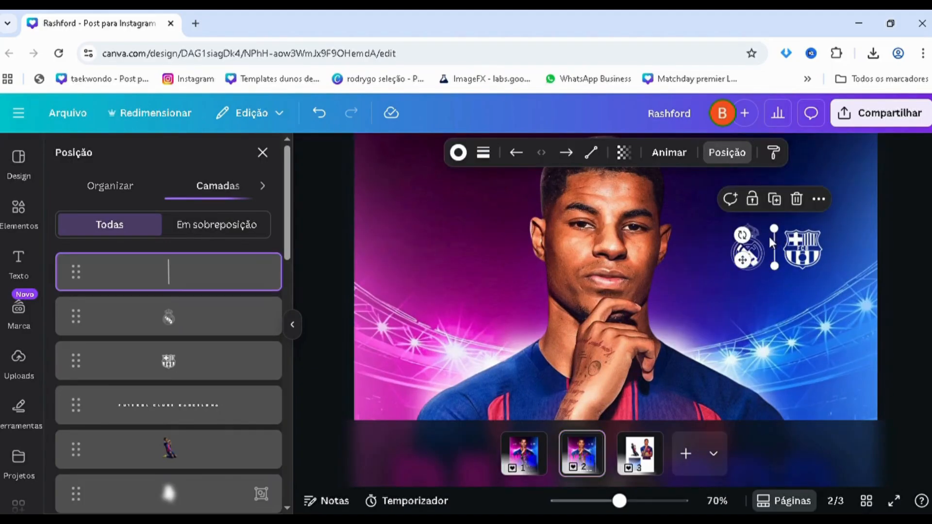
pyautogui.press('Delete')
pyautogui.click(262, 153)
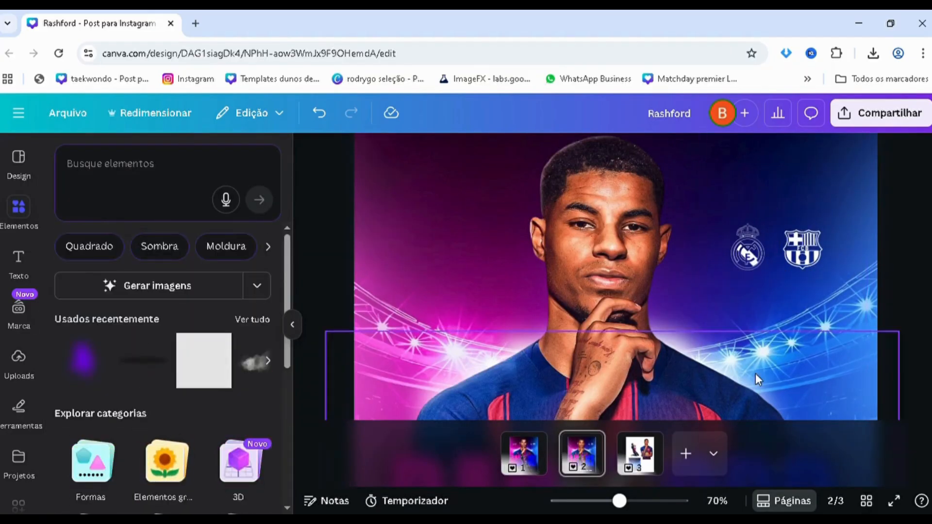
# Add a new straight line to the poster on page 2
pyautogui.moveTo(620, 501); pyautogui.dragTo(608, 501)
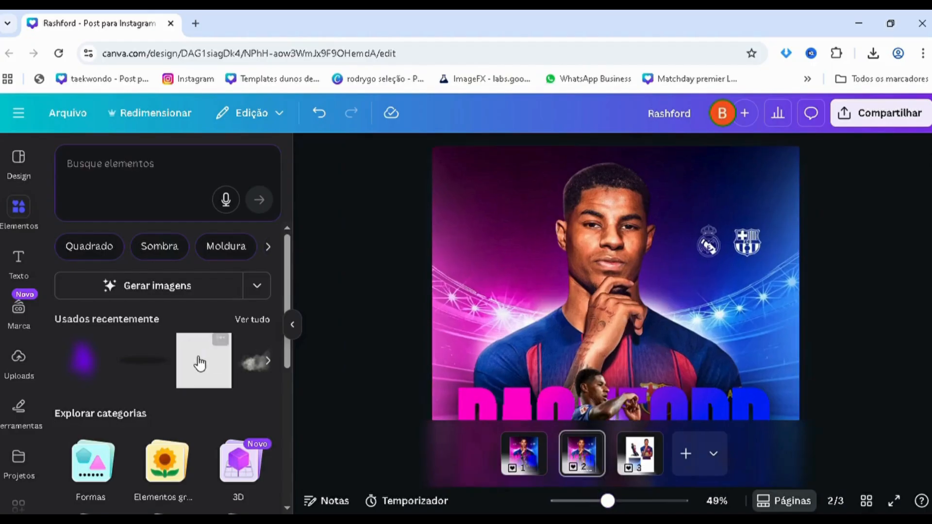
pyautogui.scroll(-4, 201, 361)
pyautogui.scroll(4, 200, 359)
pyautogui.scroll(-3, 195, 359)
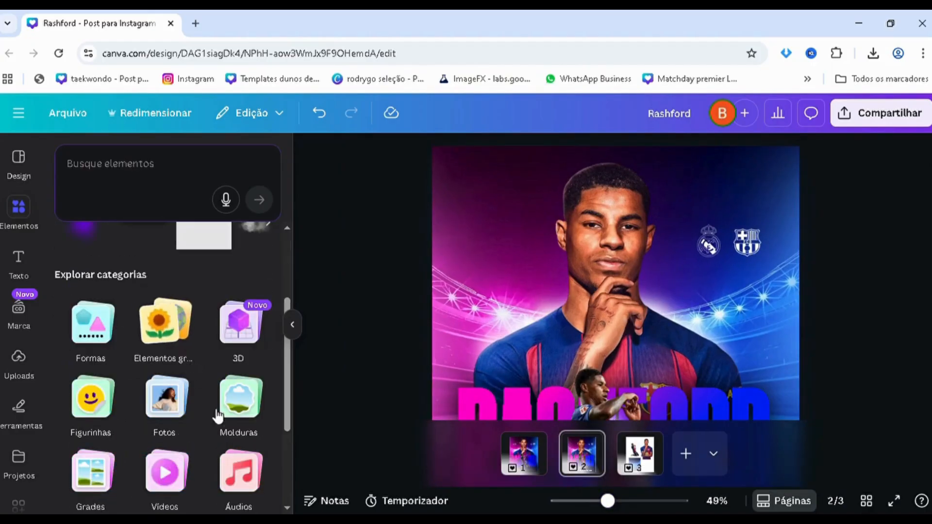
pyautogui.click(102, 343)
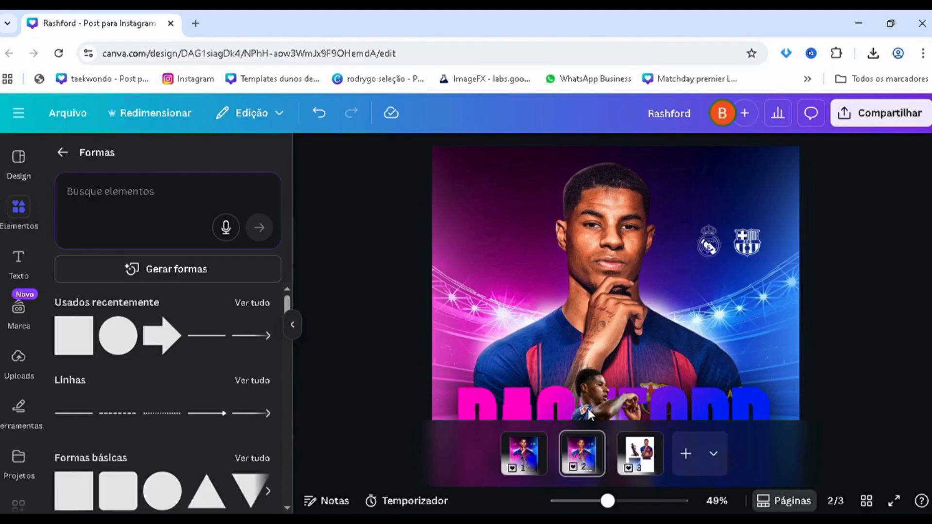
pyautogui.press('l')
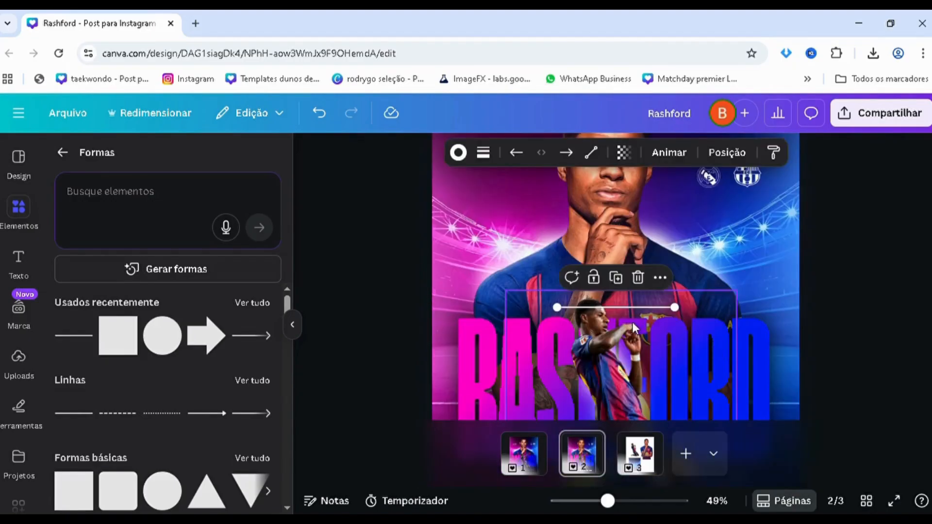
# Shorten the new line, turn it vertical and place it midway between the two club crests
pyautogui.moveTo(643, 308); pyautogui.dragTo(717, 210)
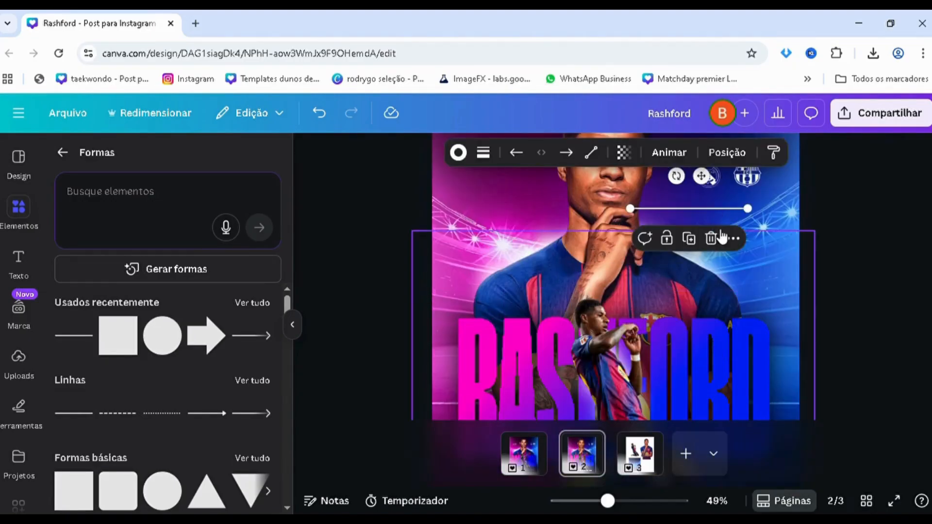
pyautogui.moveTo(702, 176)
pyautogui.mouseDown()
pyautogui.moveTo(705, 224)
pyautogui.moveTo(679, 218)
pyautogui.moveTo(699, 189)
pyautogui.mouseUp()
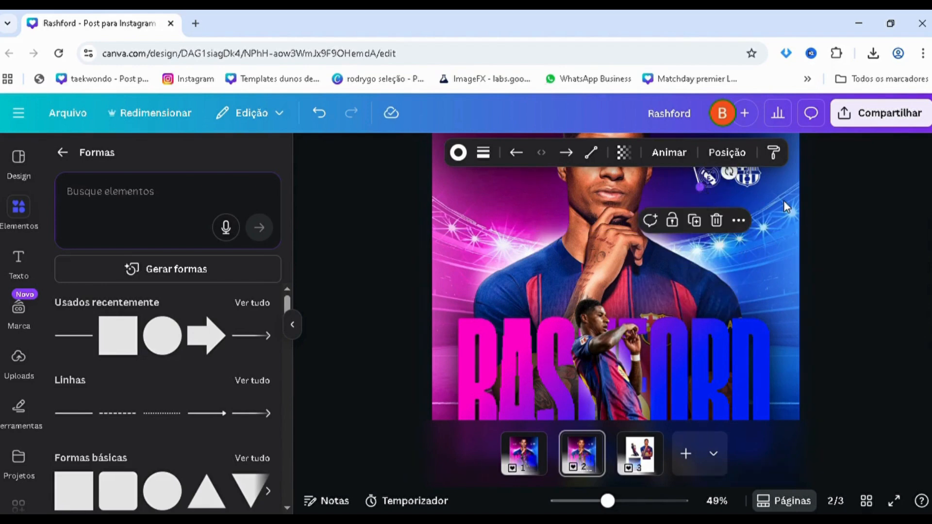
pyautogui.scroll(4, 786, 208)
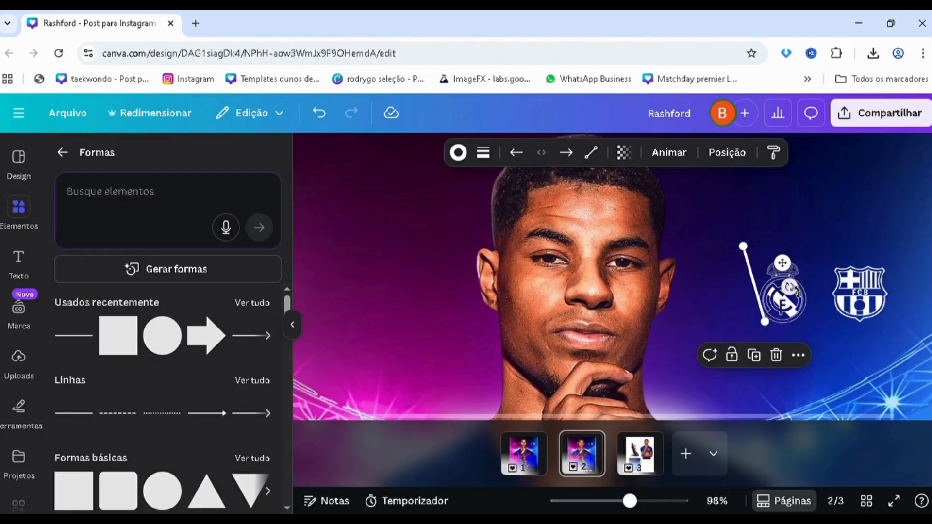
pyautogui.moveTo(789, 287); pyautogui.dragTo(853, 286)
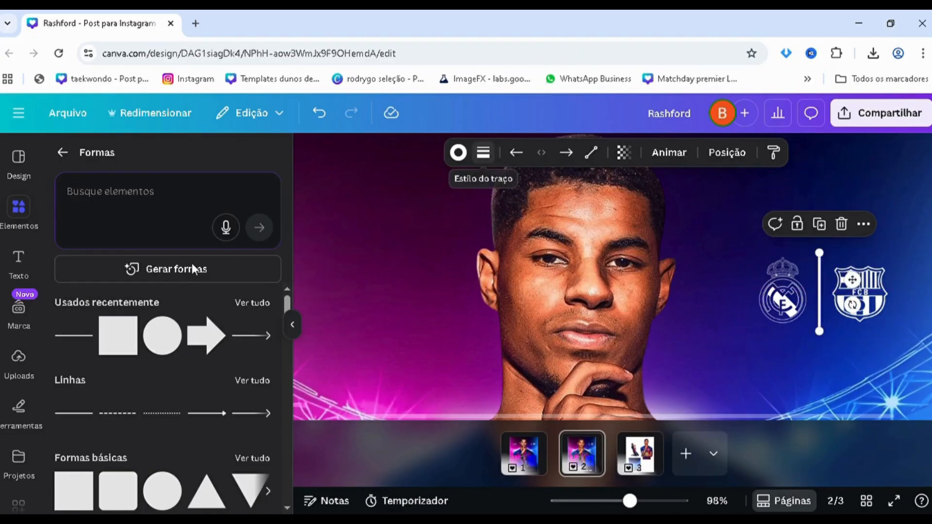
# Set the divider line's stroke thickness to 2
pyautogui.click(483, 152)
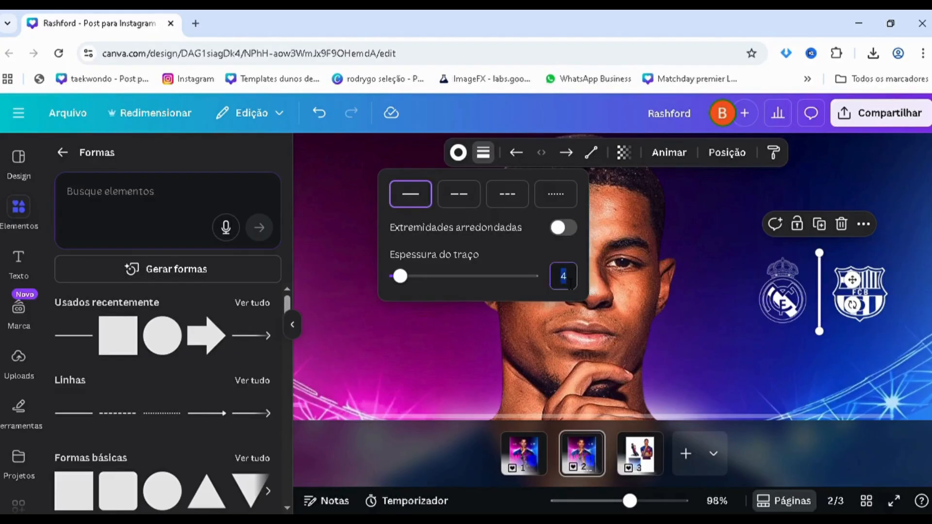
pyautogui.press('Return')
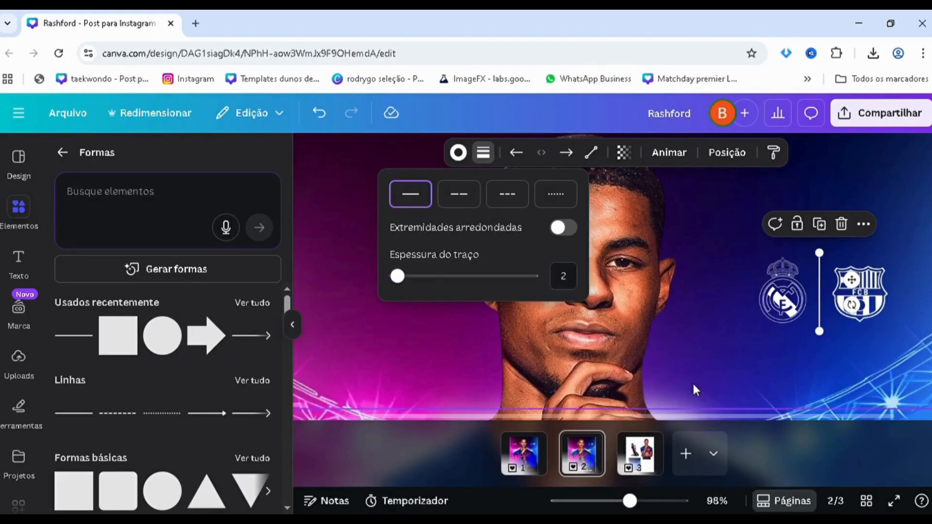
pyautogui.click(731, 360)
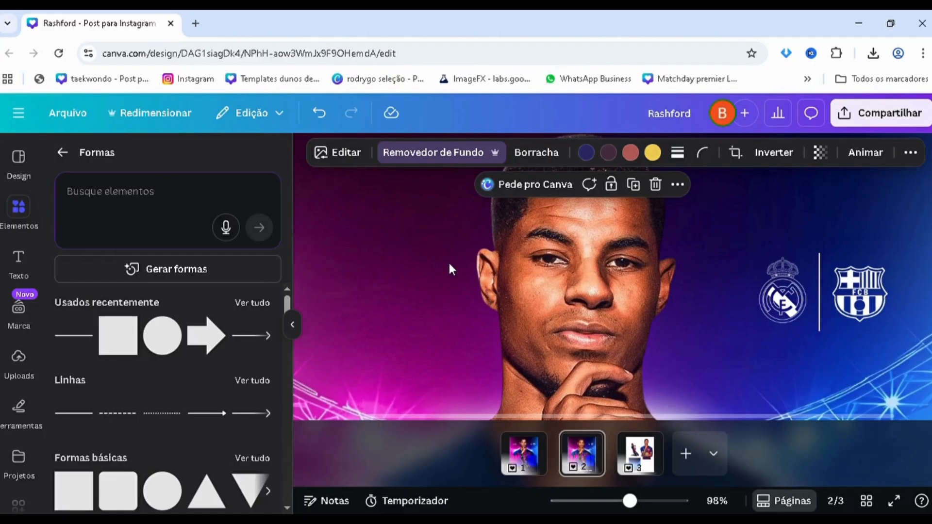
# Add a title text box reading LA LIGA to the poster
pyautogui.scroll(-3, 450, 263)
pyautogui.click(18, 263)
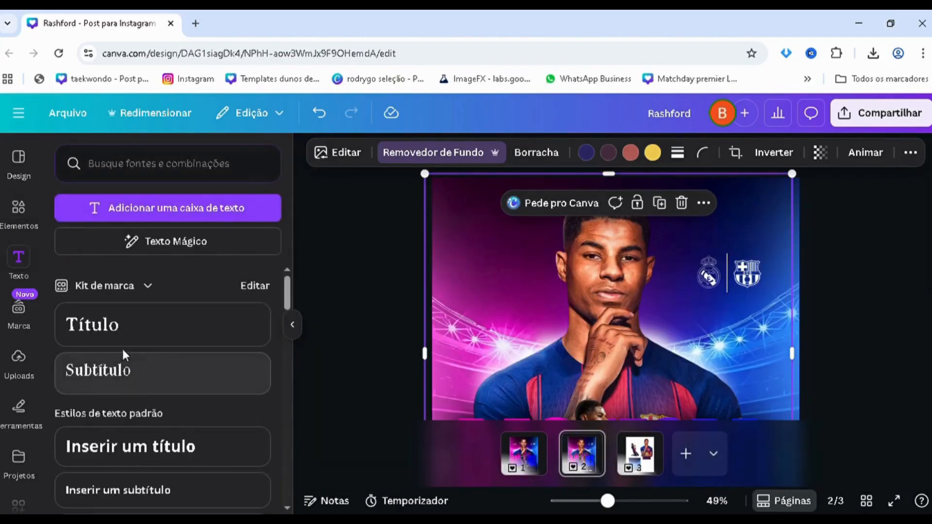
pyautogui.click(122, 330)
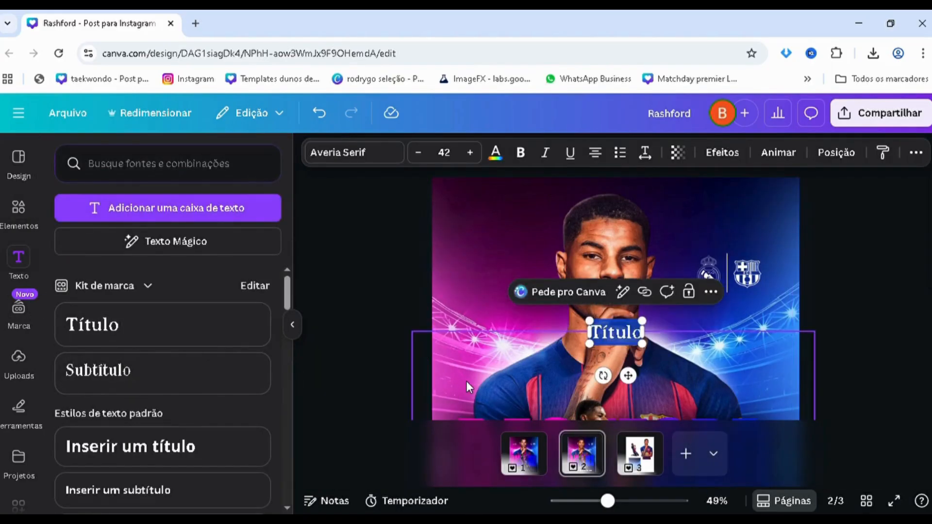
pyautogui.write('LA LIGA')
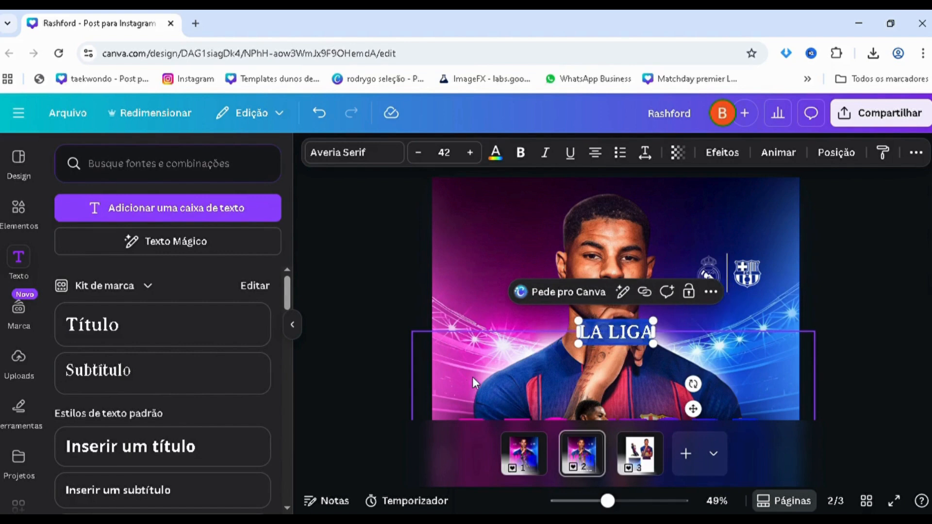
# Format the LA LIGA text in bold white Montserrat and place it on the pink side beside the large player's head
pyautogui.click(521, 153)
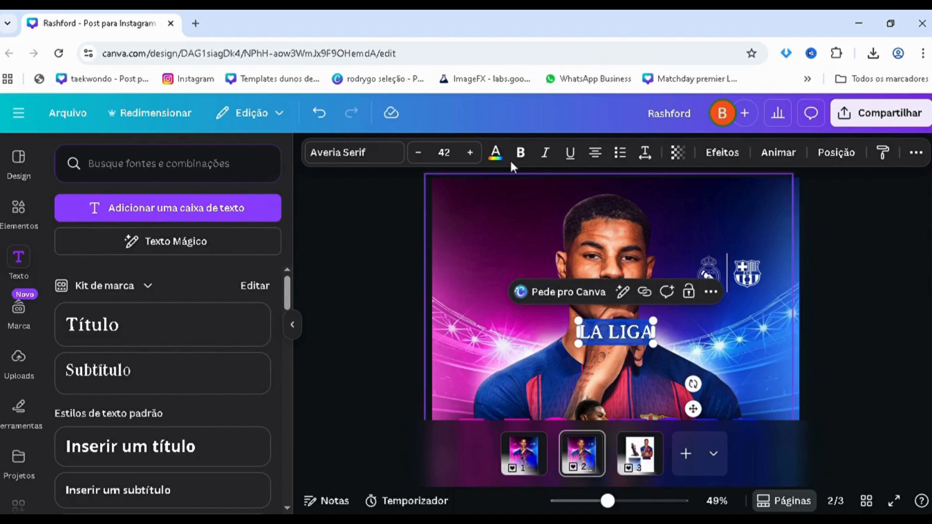
pyautogui.click(374, 163)
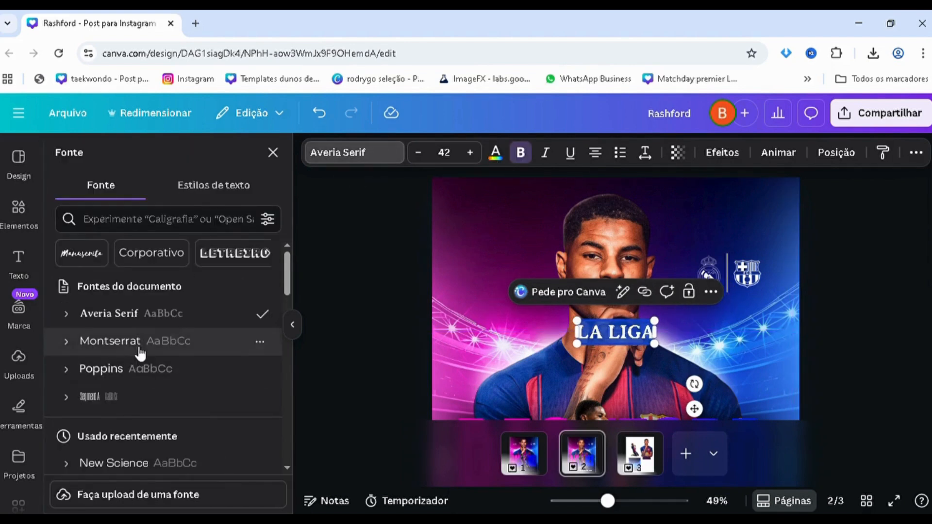
pyautogui.moveTo(699, 416); pyautogui.dragTo(595, 346)
pyautogui.click(335, 273)
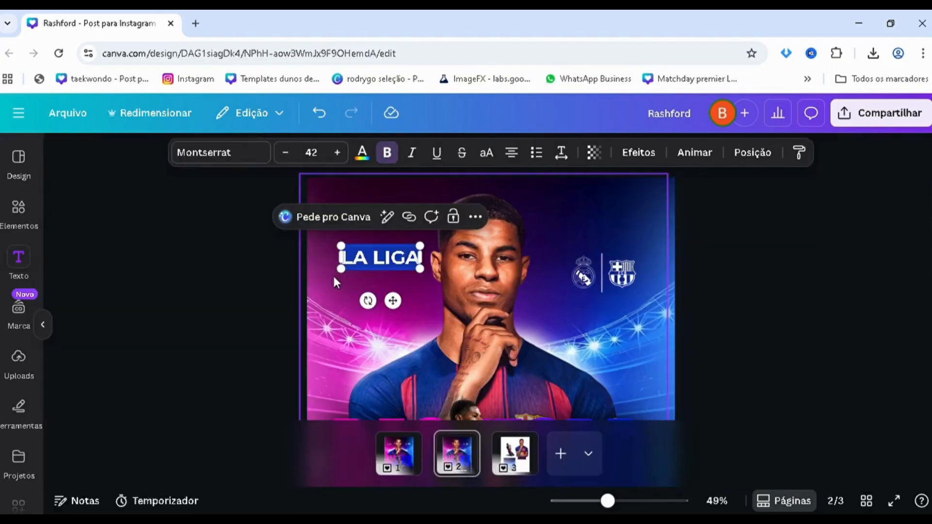
pyautogui.scroll(3, 434, 259)
pyautogui.click(446, 255)
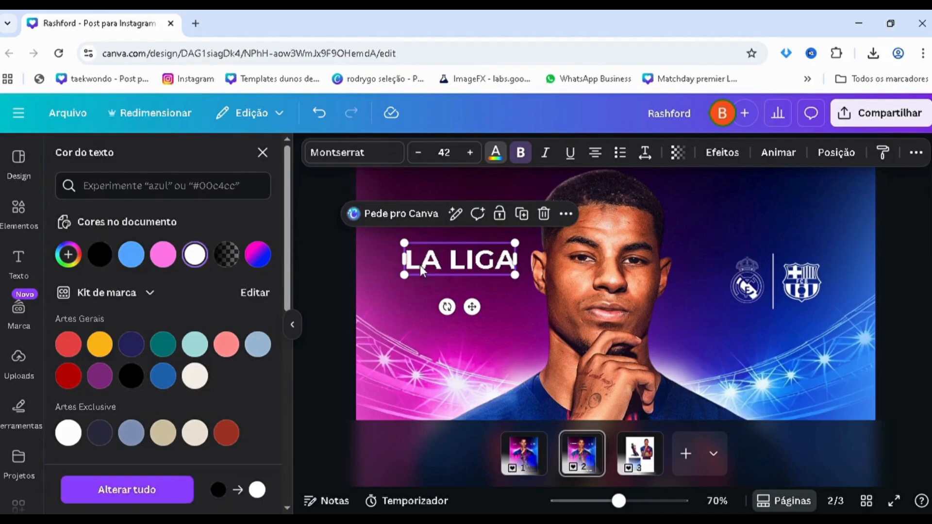
# Duplicate the LA LIGA text just below itself and change the copy's wording to 13/10 | 17H00
pyautogui.keyDown('alt'); pyautogui.moveTo(422, 268); pyautogui.dragTo(423, 310); pyautogui.keyUp('alt')
pyautogui.doubleClick(428, 311)
pyautogui.write('13')
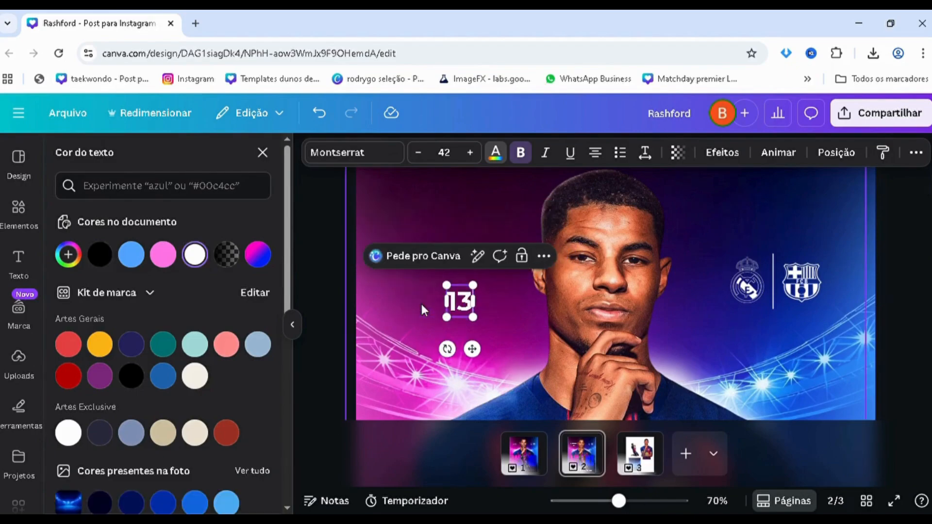
pyautogui.write('/10')
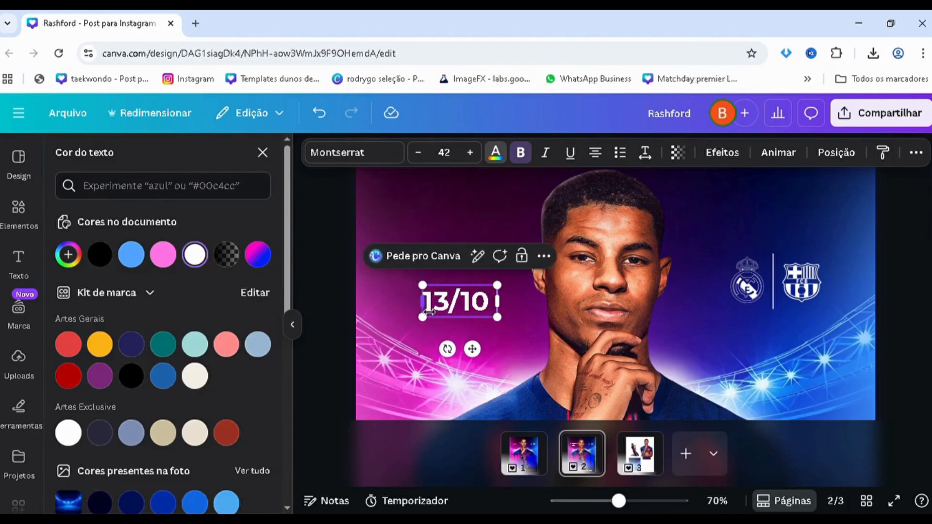
pyautogui.write(' | 1')
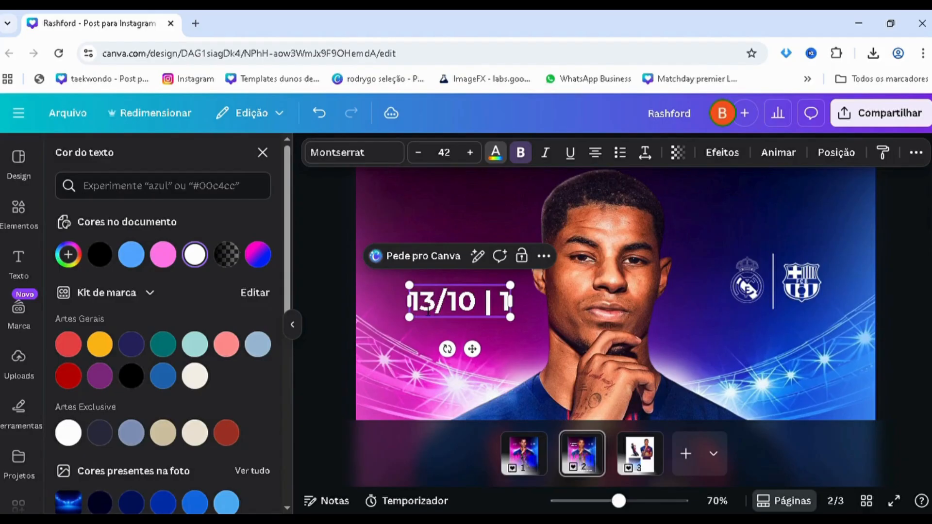
pyautogui.write('7h00')
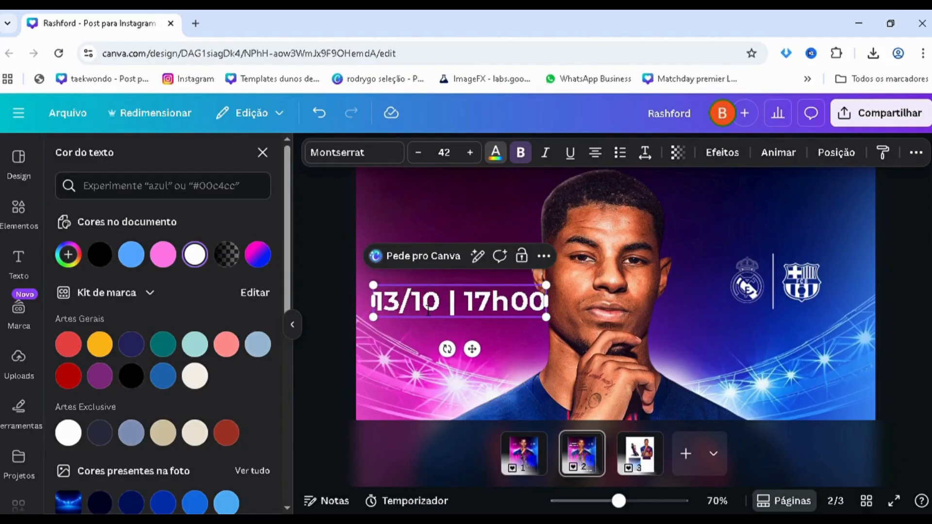
pyautogui.press('BackSpace')
pyautogui.press('BackSpace')
pyautogui.press('BackSpace')
pyautogui.write('H00')
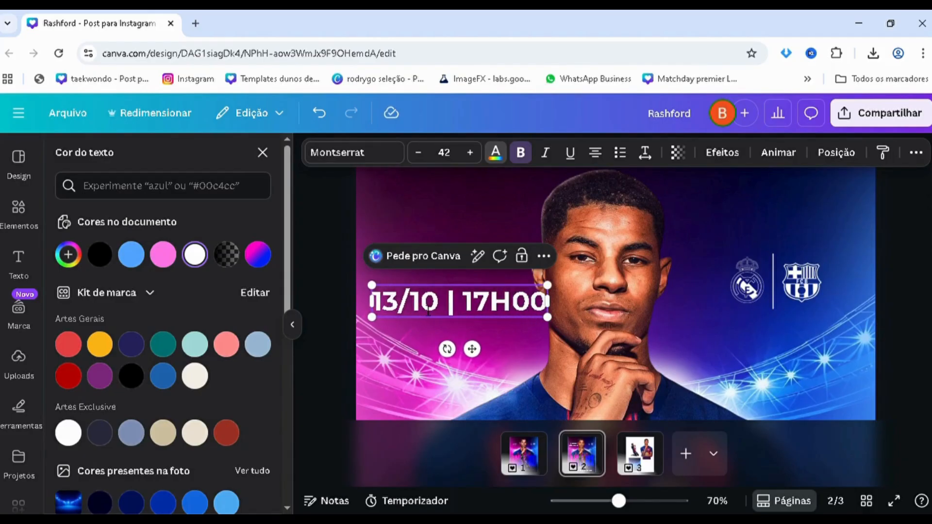
# Remove the bold from the date and time text, reduce it to size 29 and place it centred directly beneath LA LIGA
pyautogui.hotkey('ctrl', 'a')
pyautogui.click(521, 153)
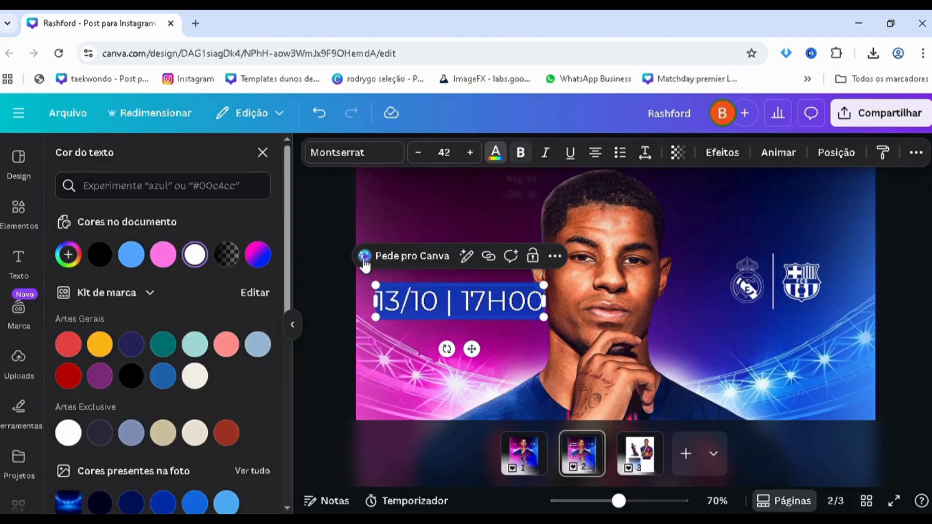
pyautogui.click(332, 291)
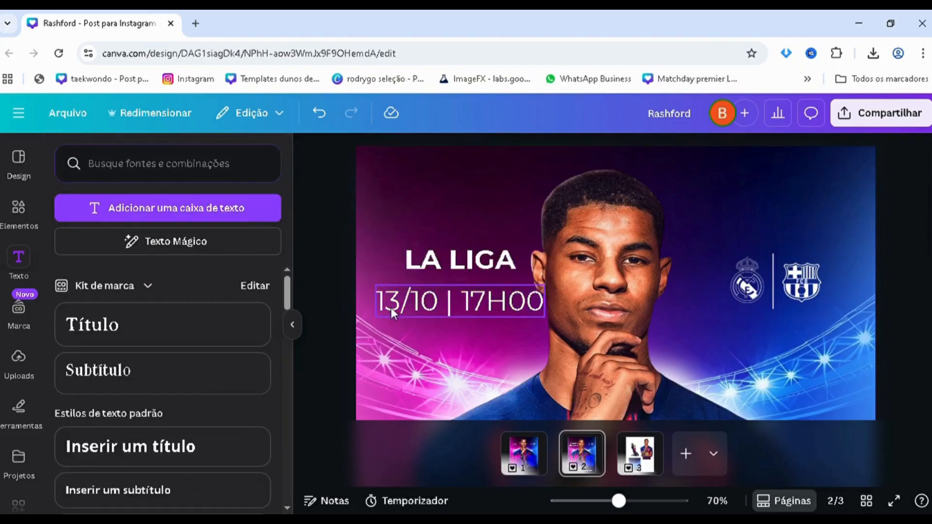
pyautogui.click(391, 305)
pyautogui.moveTo(380, 291); pyautogui.dragTo(444, 292)
pyautogui.click(326, 302)
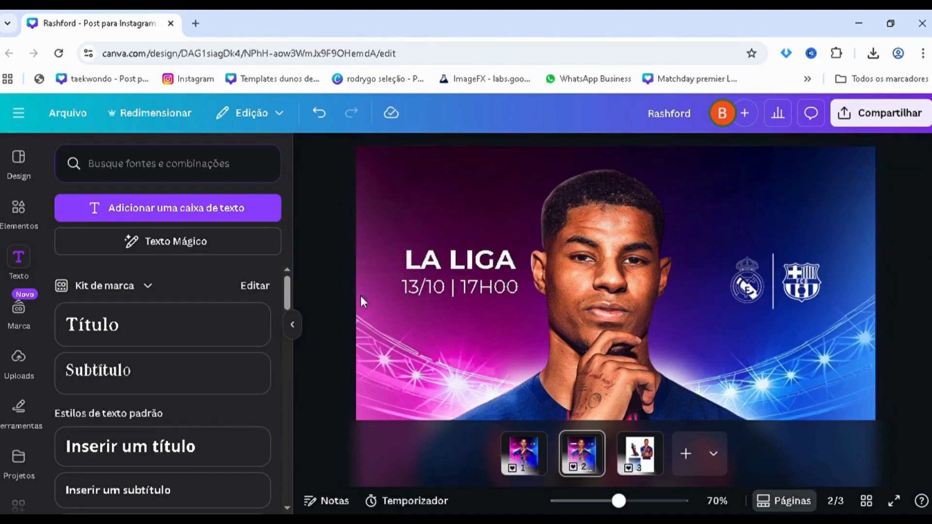
pyautogui.click(463, 273)
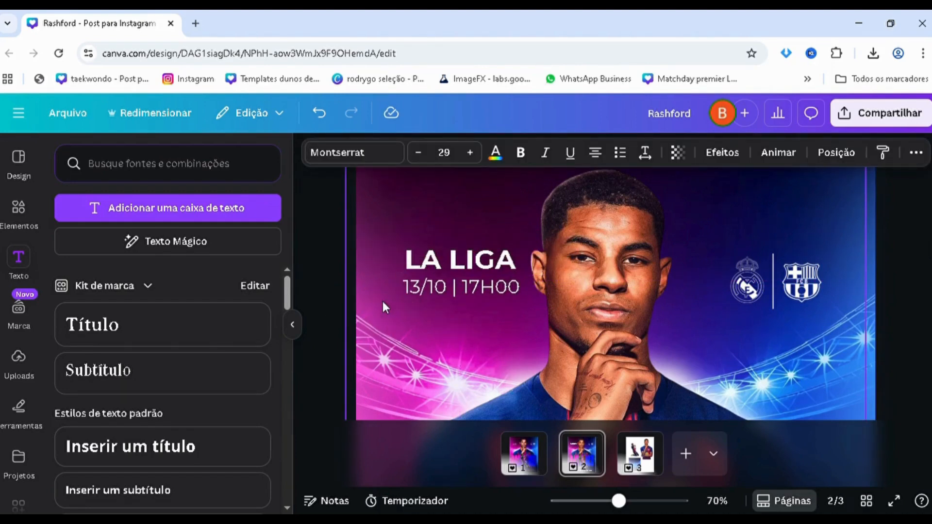
pyautogui.click(349, 305)
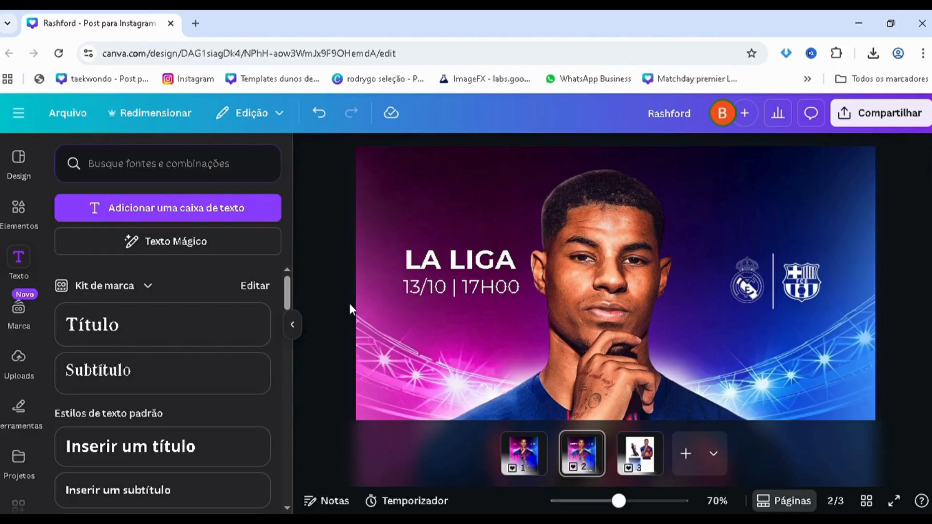
# Show the rulers and place horizontal guides at about 222 and 337, matching the ends of the crest divider line
pyautogui.hotkey('shift', 'r')
pyautogui.moveTo(457, 142); pyautogui.dragTo(466, 275)
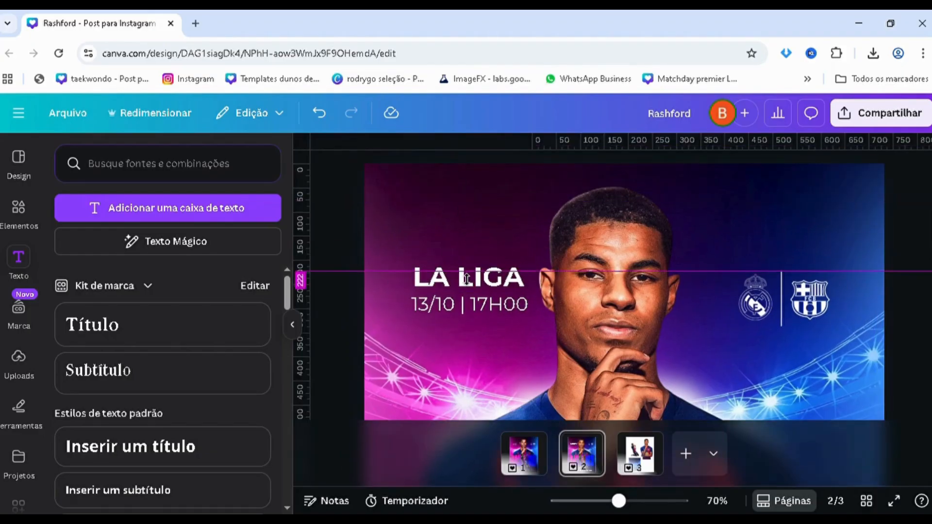
pyautogui.moveTo(459, 145); pyautogui.dragTo(457, 331)
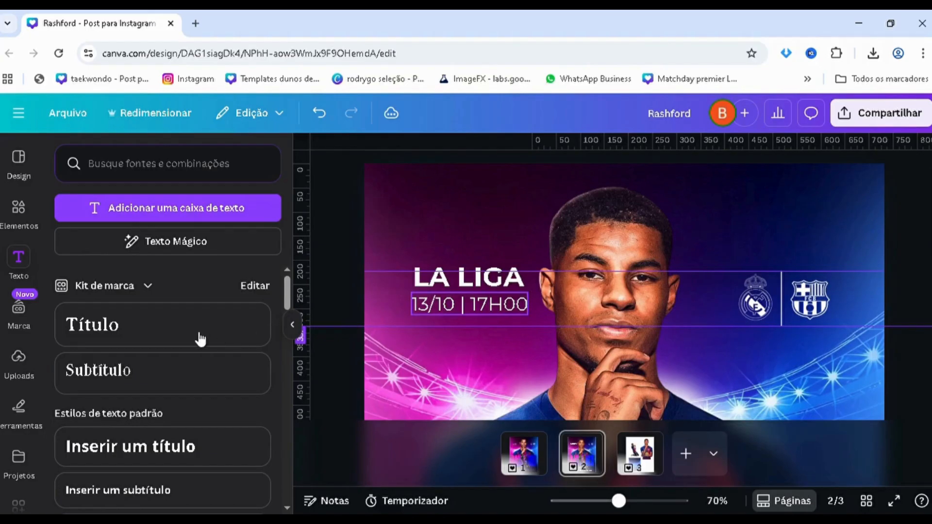
# Select the LA LIGA and date texts together and position them between the two horizontal guides, level with the crests
pyautogui.hotkey('alt', '1')
pyautogui.click(176, 318)
pyautogui.keyDown('shift'); pyautogui.click(173, 278); pyautogui.keyUp('shift')
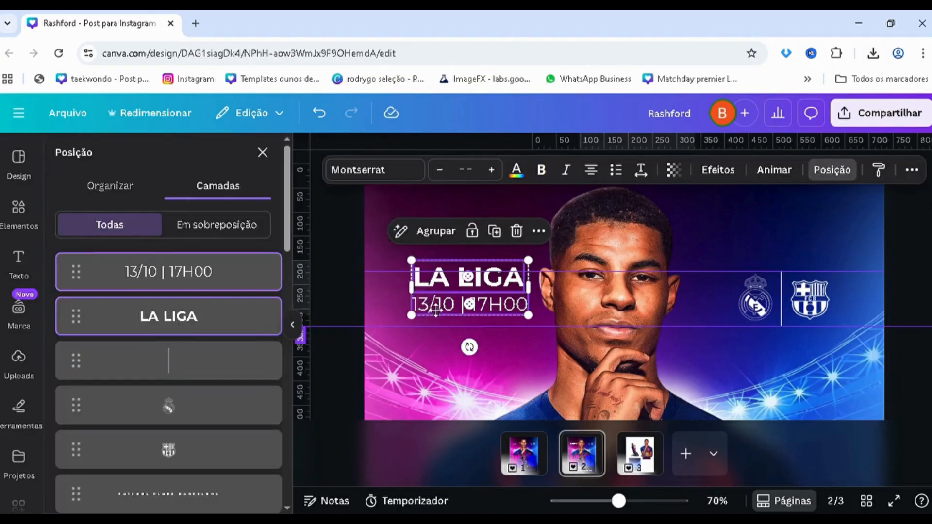
pyautogui.moveTo(436, 310); pyautogui.dragTo(427, 320)
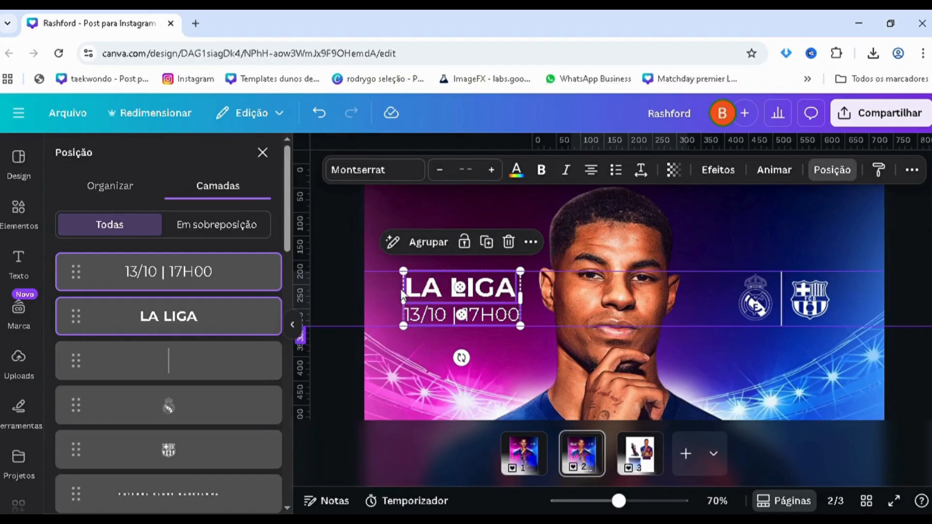
pyautogui.scroll(3, 427, 308)
pyautogui.moveTo(409, 307); pyautogui.dragTo(419, 307)
pyautogui.scroll(-3, 417, 303)
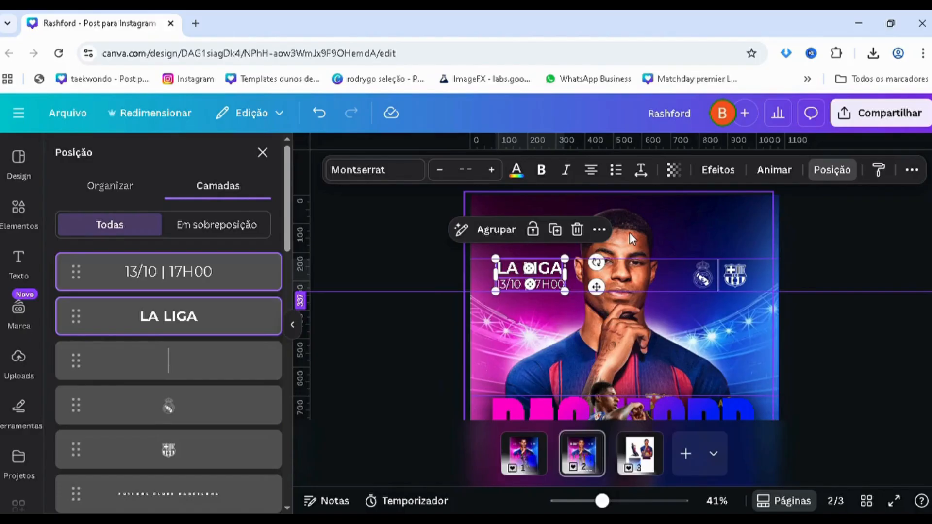
# Shrink the LA LIGA and date texts slightly together and move them up a little beside the player's head
pyautogui.scroll(5, 567, 287)
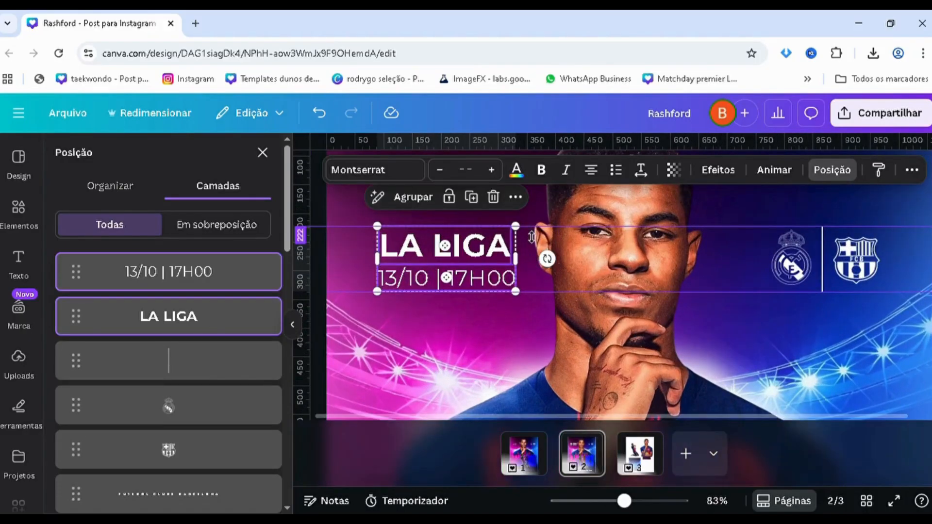
pyautogui.moveTo(498, 240); pyautogui.dragTo(491, 237)
pyautogui.scroll(2, 392, 266)
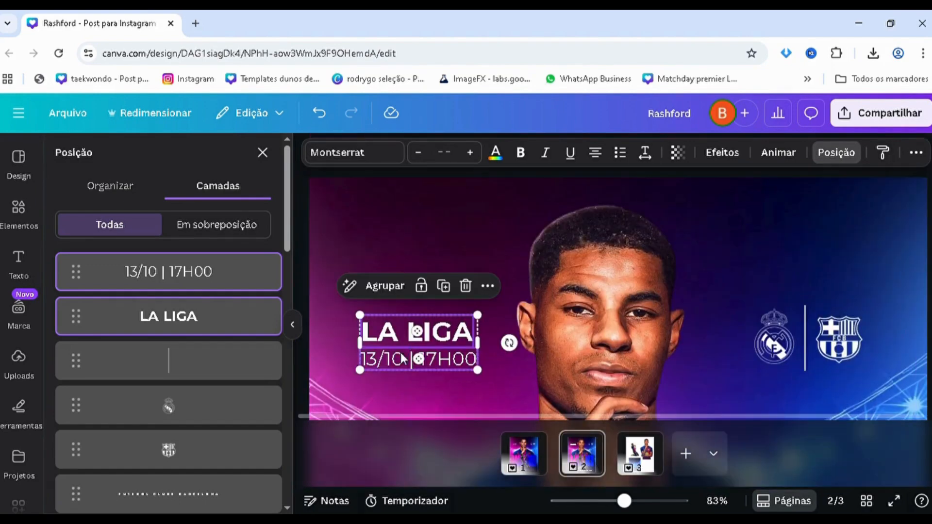
pyautogui.moveTo(405, 359); pyautogui.dragTo(408, 349)
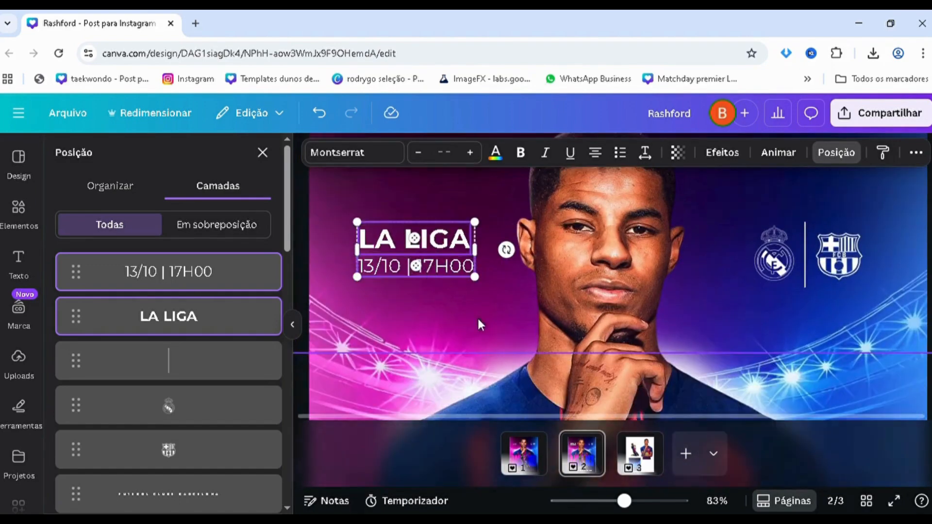
pyautogui.scroll(-2, 416, 292)
pyautogui.scroll(3, 406, 261)
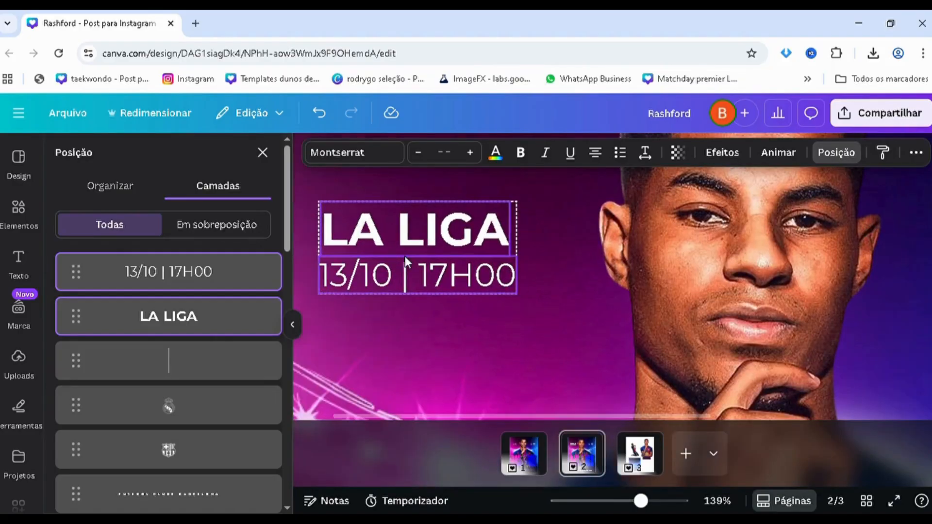
pyautogui.scroll(-5, 404, 256)
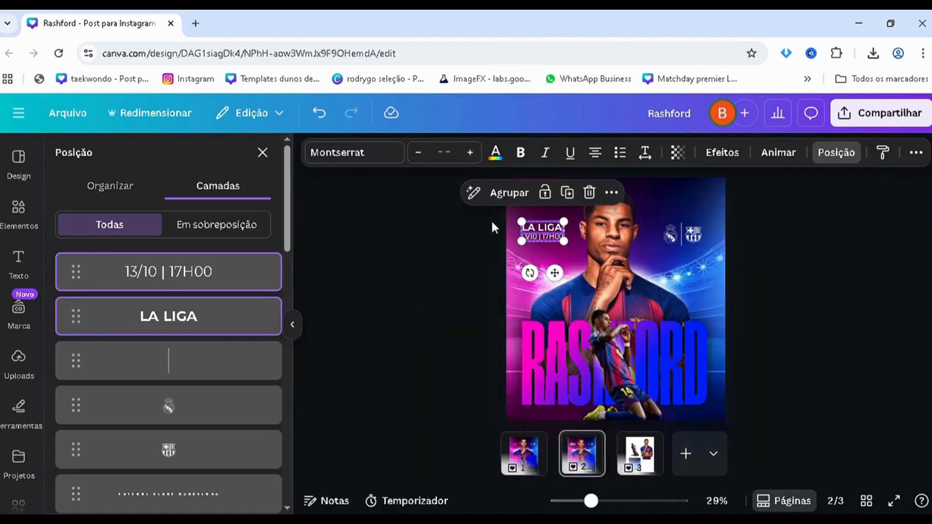
# Nudge the LA LIGA and date texts into line with the title's left edge, vertically centred on the club crests
pyautogui.moveTo(543, 236); pyautogui.dragTo(545, 234)
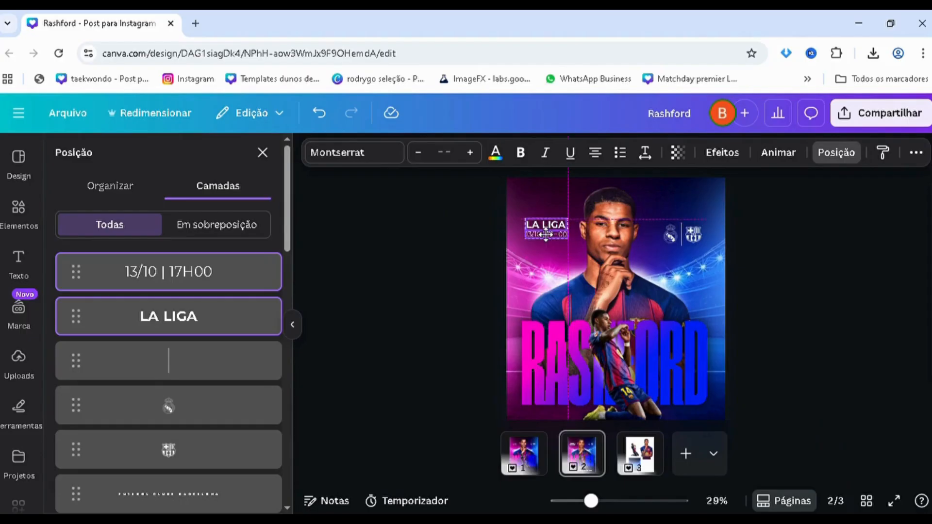
pyautogui.scroll(-1, 529, 249)
pyautogui.scroll(1, 510, 242)
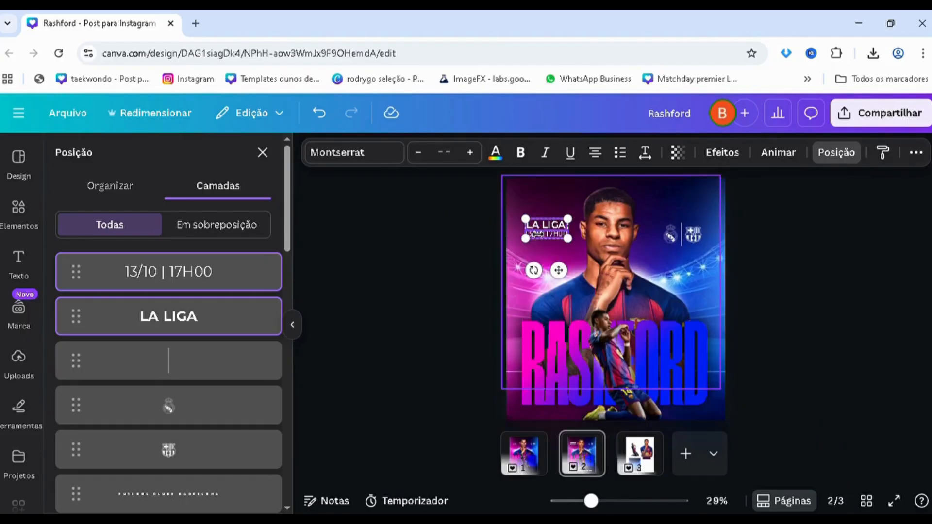
pyautogui.scroll(2, 494, 234)
pyautogui.moveTo(494, 237); pyautogui.dragTo(499, 245)
pyautogui.scroll(-2, 409, 299)
pyautogui.click(404, 302)
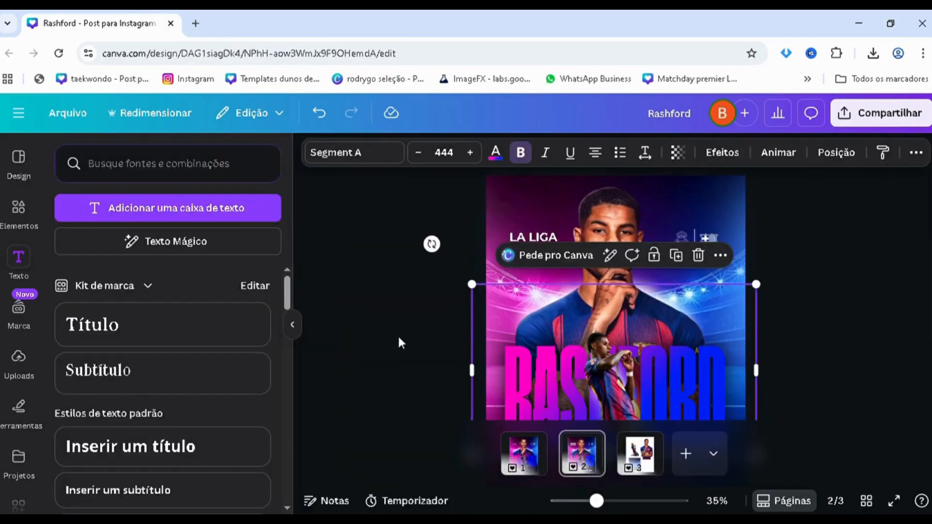
pyautogui.click(401, 336)
pyautogui.scroll(-2, 404, 337)
pyautogui.scroll(2, 494, 275)
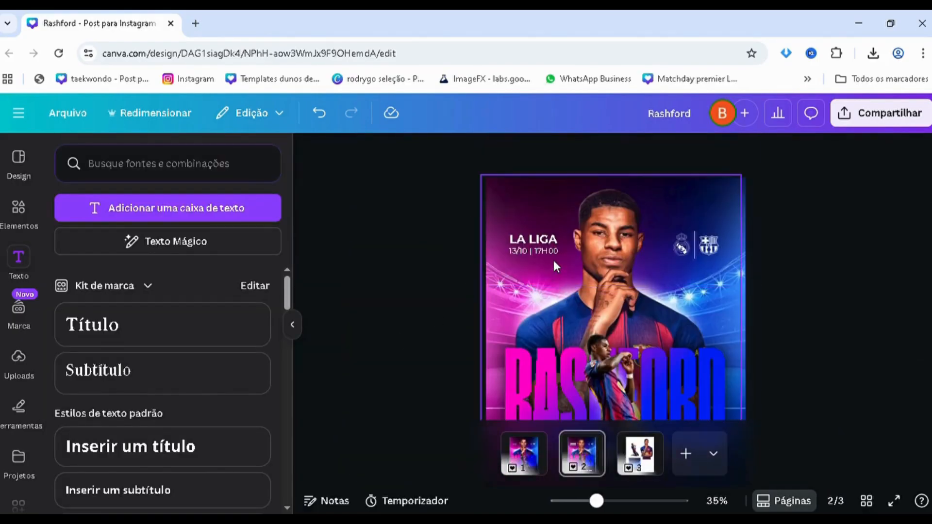
# Select the large player cutout together with the six white glow blurs and shift them slightly right to centre the player
pyautogui.click(551, 259)
pyautogui.hotkey('alt', '1')
pyautogui.scroll(-3, 179, 371)
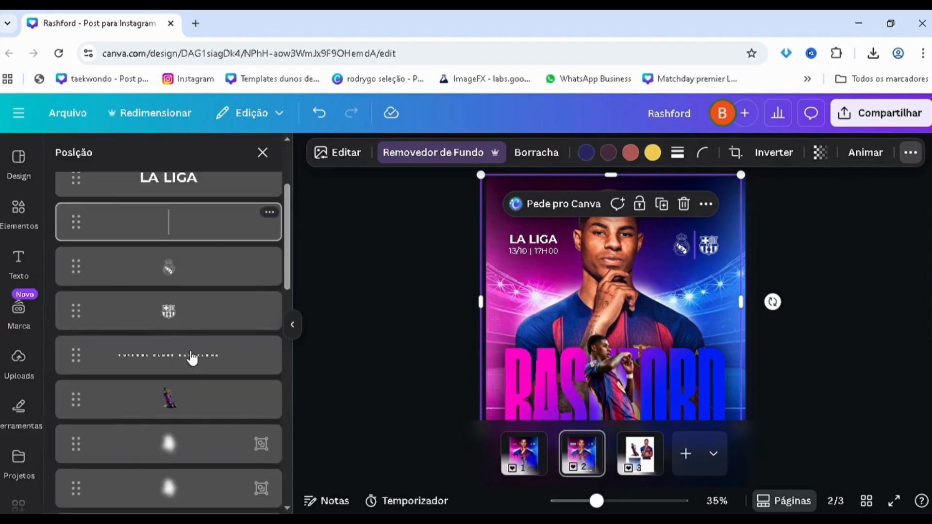
pyautogui.scroll(-5, 192, 358)
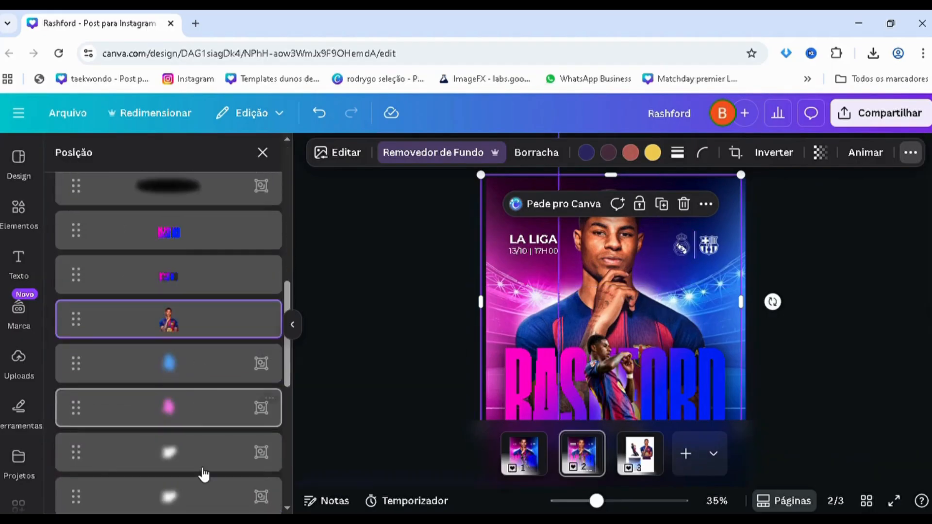
pyautogui.keyDown('shift'); pyautogui.click(199, 465); pyautogui.keyUp('shift')
pyautogui.keyDown('shift'); pyautogui.click(198, 496); pyautogui.keyUp('shift')
pyautogui.scroll(-2, 208, 441)
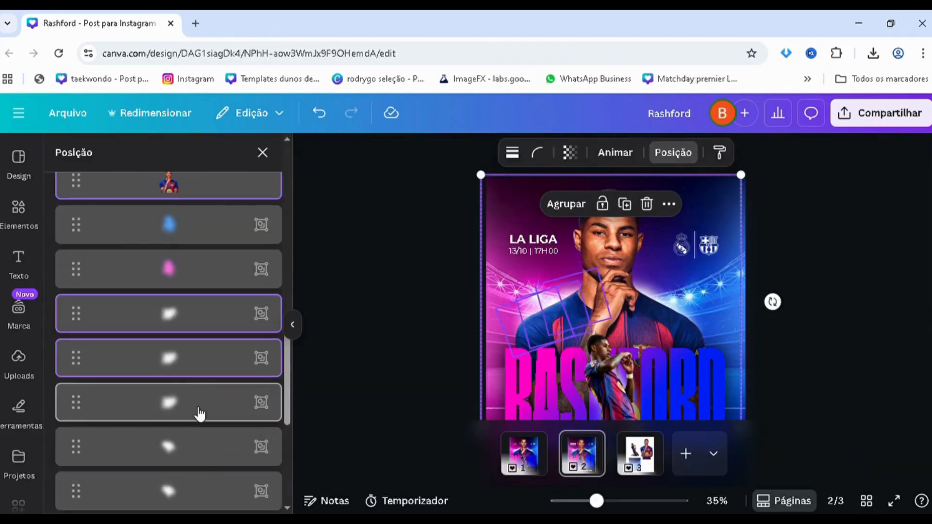
pyautogui.keyDown('shift'); pyautogui.click(199, 408); pyautogui.keyUp('shift')
pyautogui.keyDown('shift'); pyautogui.click(189, 450); pyautogui.keyUp('shift')
pyautogui.keyDown('shift'); pyautogui.click(200, 487); pyautogui.keyUp('shift')
pyautogui.scroll(-3, 201, 456)
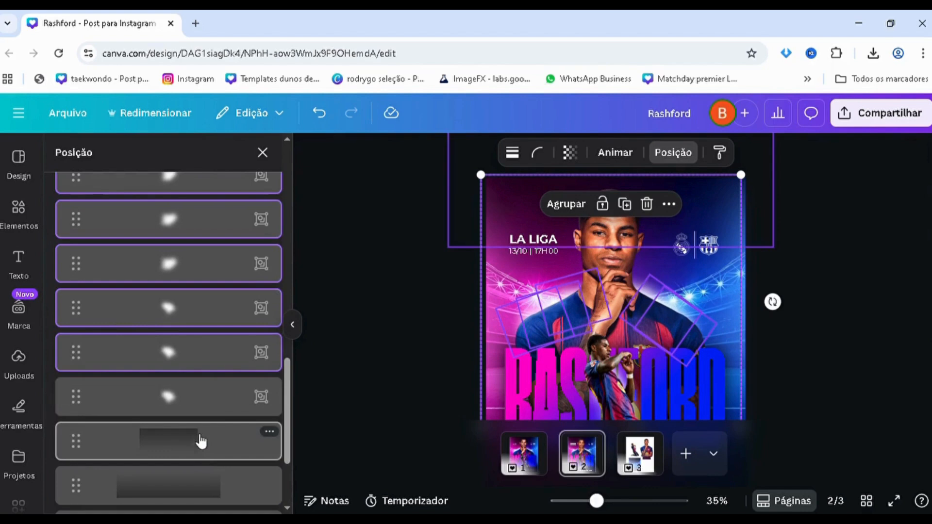
pyautogui.keyDown('shift'); pyautogui.click(199, 403); pyautogui.keyUp('shift')
pyautogui.scroll(1, 553, 286)
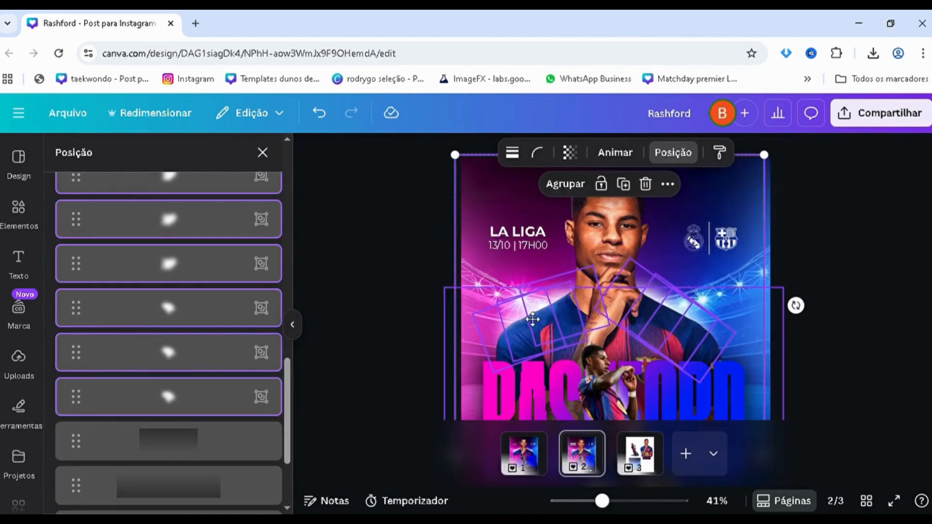
pyautogui.moveTo(531, 319); pyautogui.dragTo(534, 319)
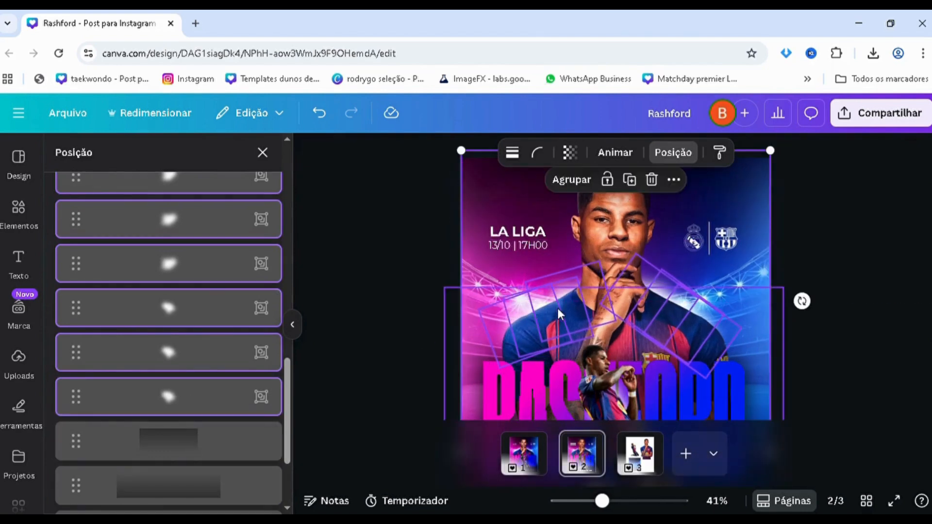
pyautogui.moveTo(570, 287)
pyautogui.mouseDown()
pyautogui.moveTo(576, 294)
pyautogui.moveTo(568, 288)
pyautogui.mouseUp()
pyautogui.click(372, 298)
pyautogui.scroll(-2, 370, 315)
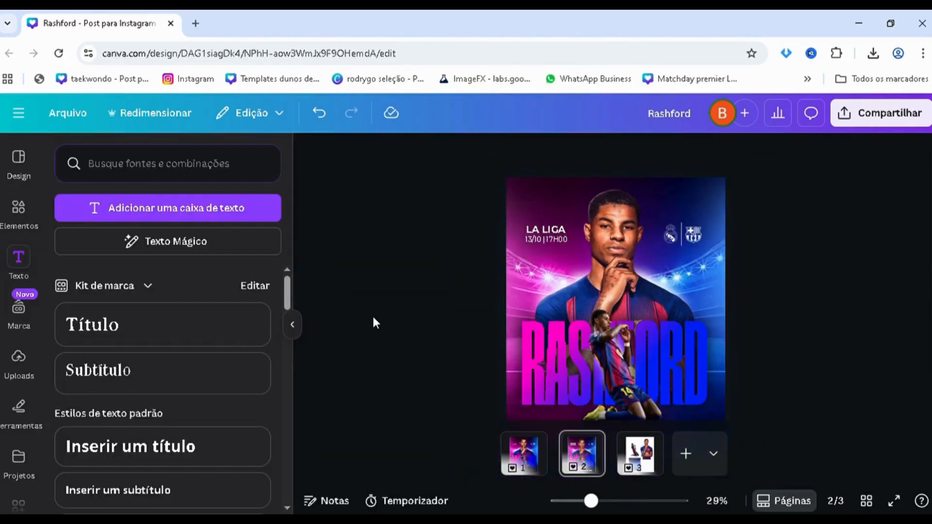
pyautogui.scroll(-2, 368, 316)
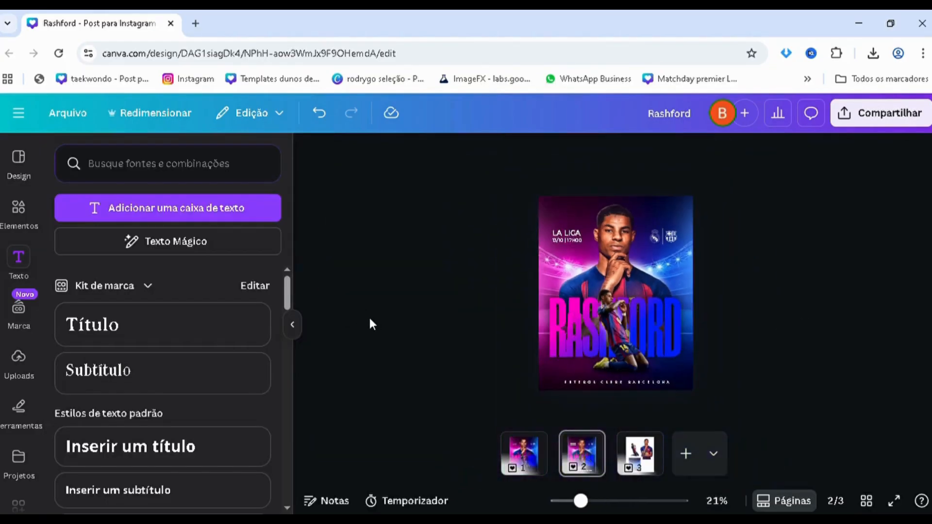
# Download only the current page 2 as a PNG at 1080 × 1350 px
pyautogui.click(892, 119)
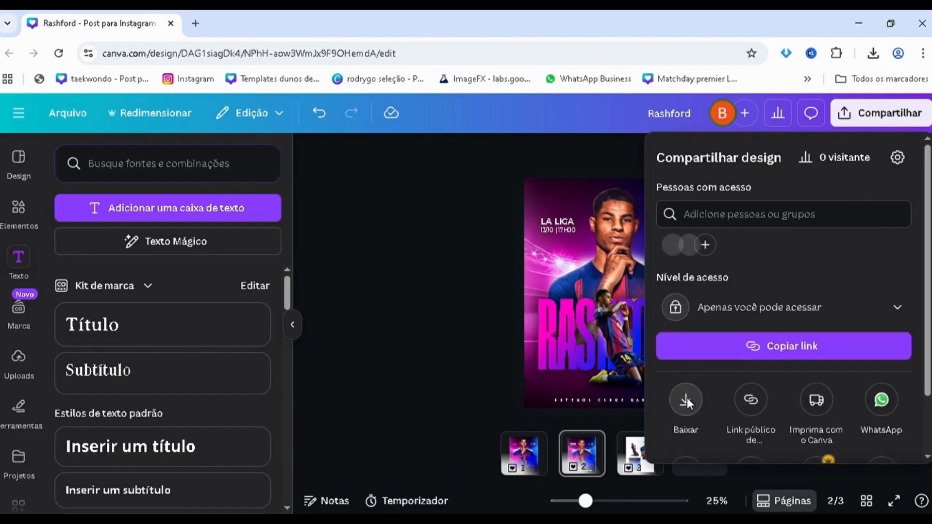
pyautogui.click(686, 399)
pyautogui.scroll(-2, 712, 375)
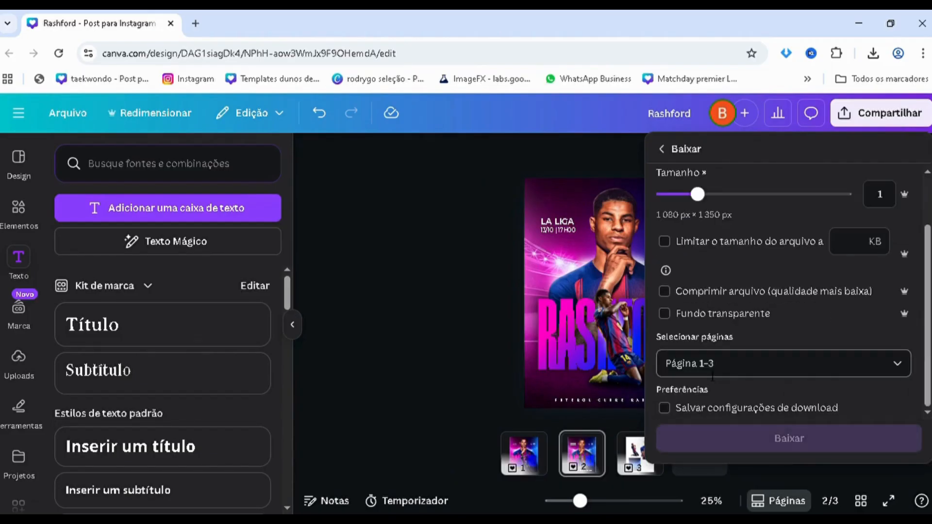
pyautogui.click(704, 359)
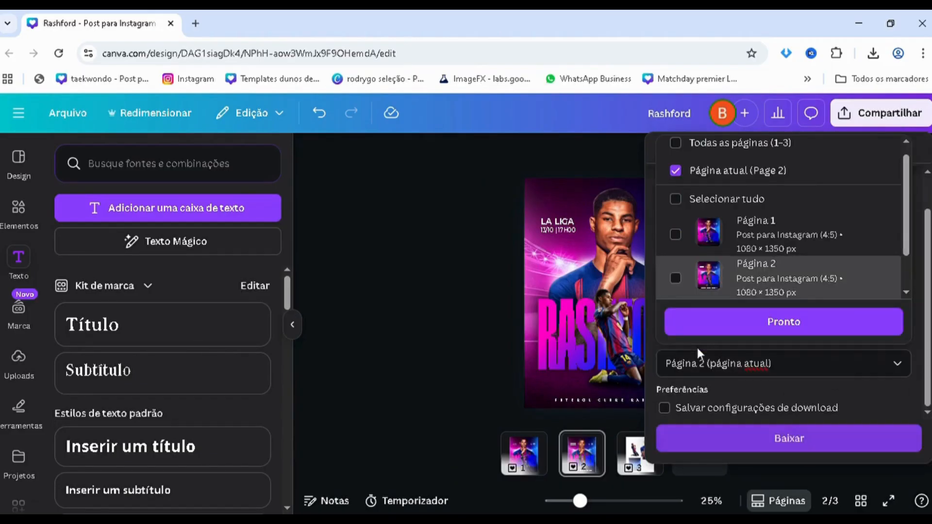
pyautogui.click(704, 330)
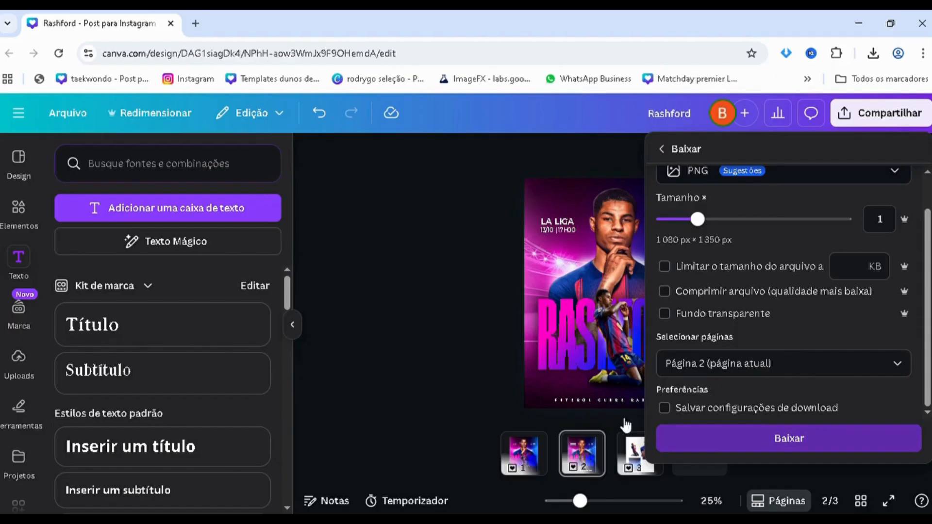
pyautogui.click(428, 331)
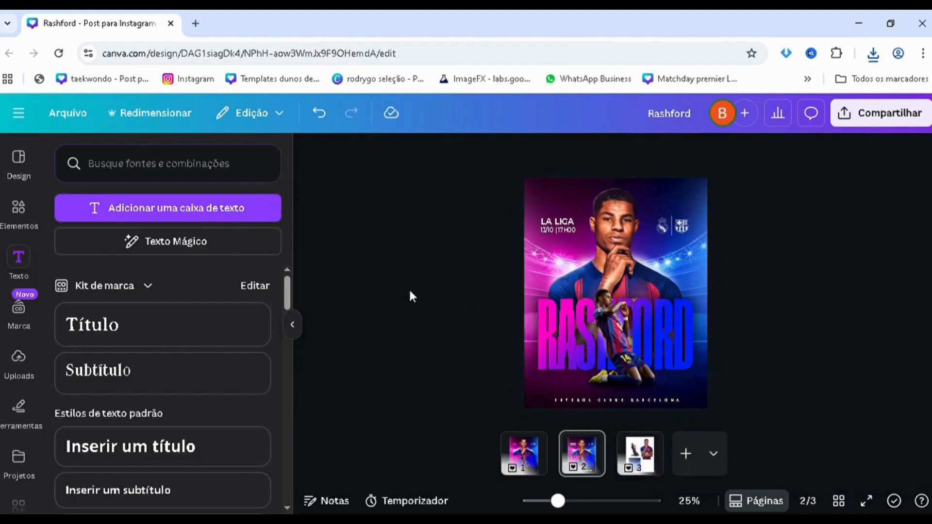
# Insert the downloaded poster image on page 2 as the topmost layer and enlarge it to cover the whole page
pyautogui.hotkey('ctrl', 'v')
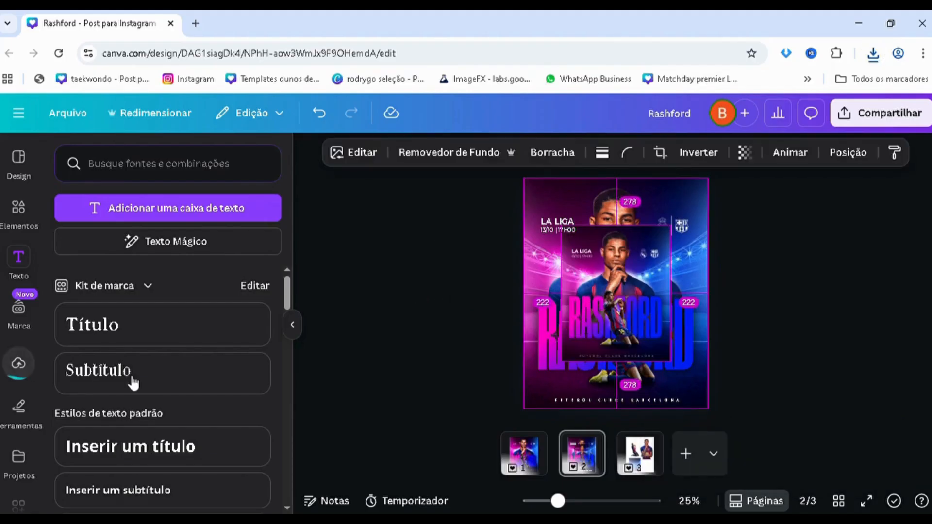
pyautogui.hotkey('alt', '1')
pyautogui.moveTo(140, 408); pyautogui.dragTo(126, 269)
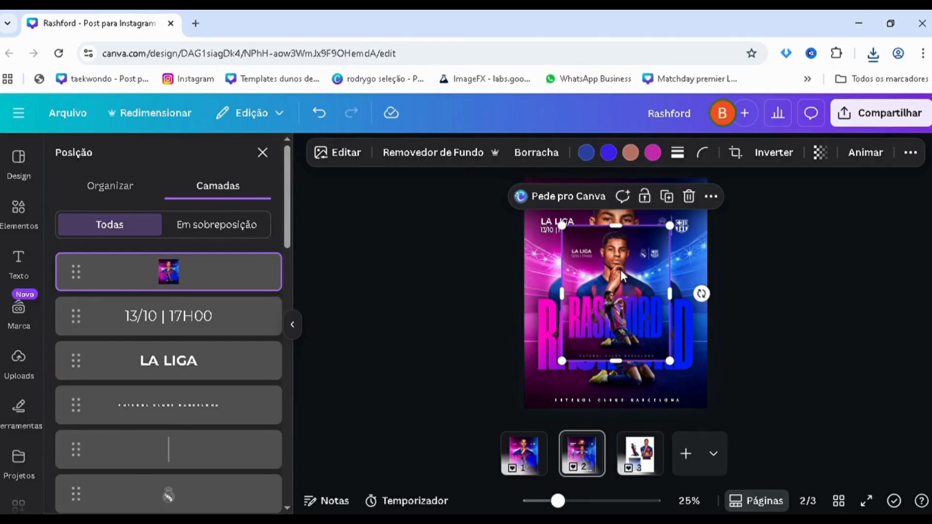
pyautogui.moveTo(622, 275); pyautogui.dragTo(588, 230)
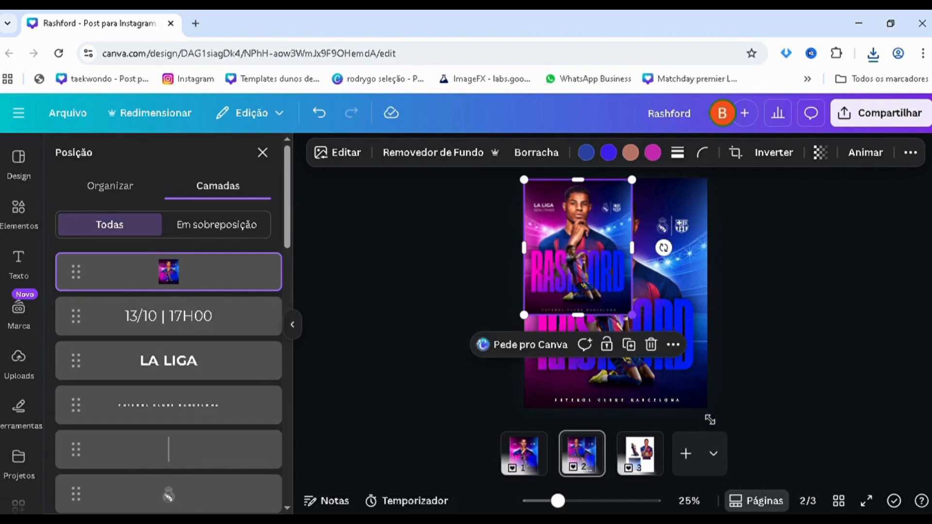
pyautogui.moveTo(710, 419); pyautogui.dragTo(709, 414)
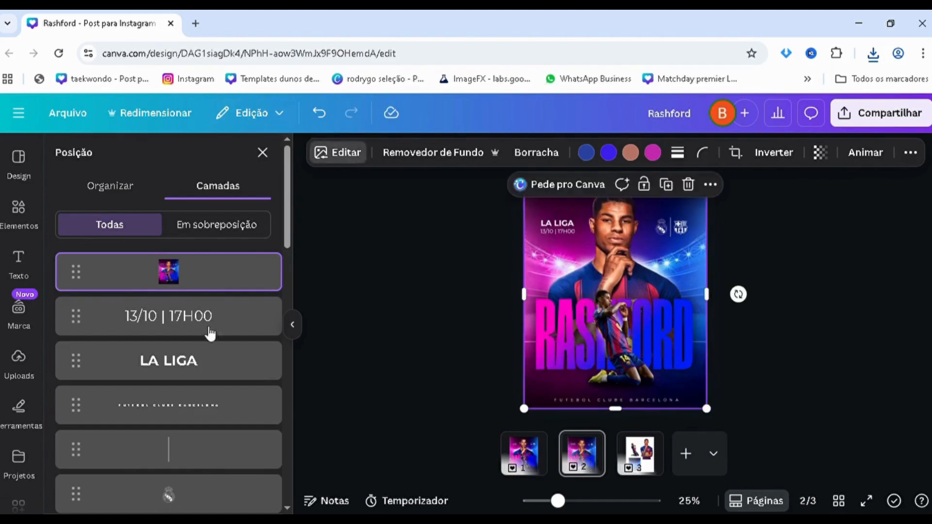
# Open the image adjustments for the flattened poster and set its contrast to 14
pyautogui.click(165, 262)
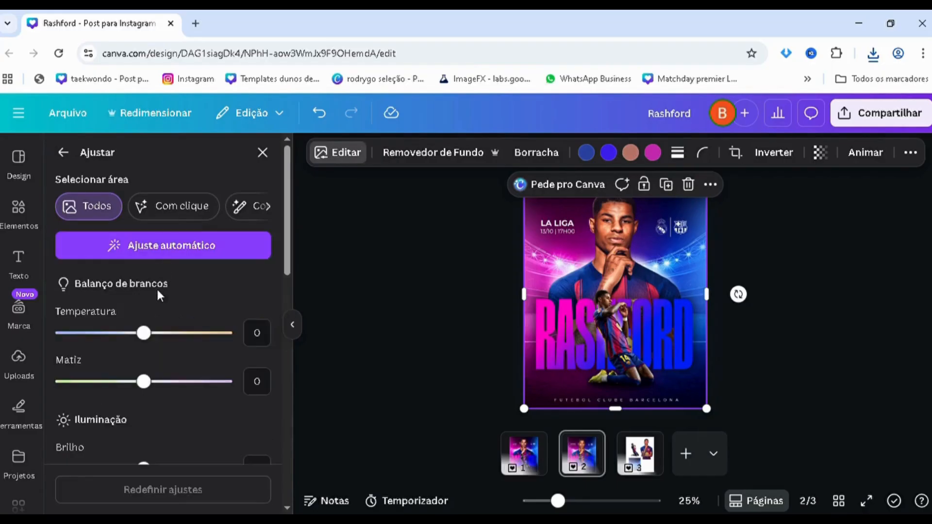
pyautogui.scroll(-3, 173, 316)
pyautogui.doubleClick(166, 309)
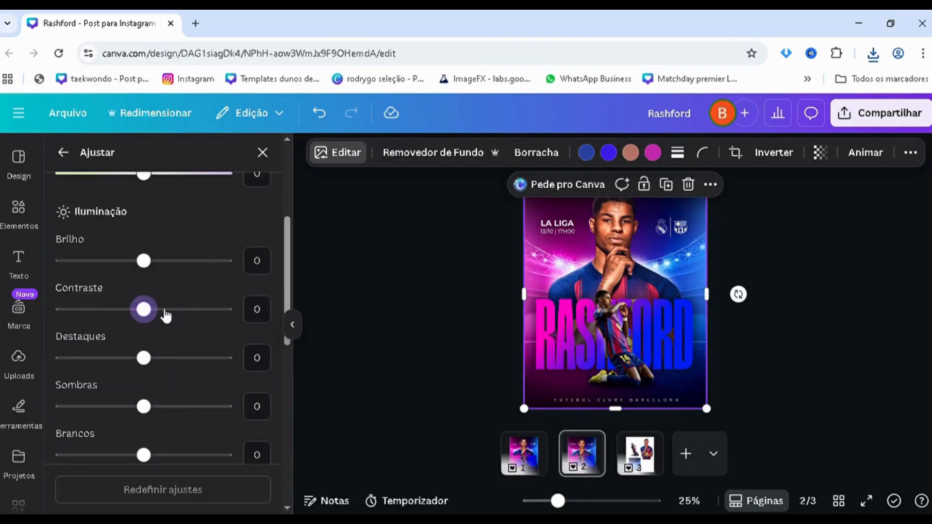
pyautogui.moveTo(157, 310); pyautogui.dragTo(162, 314)
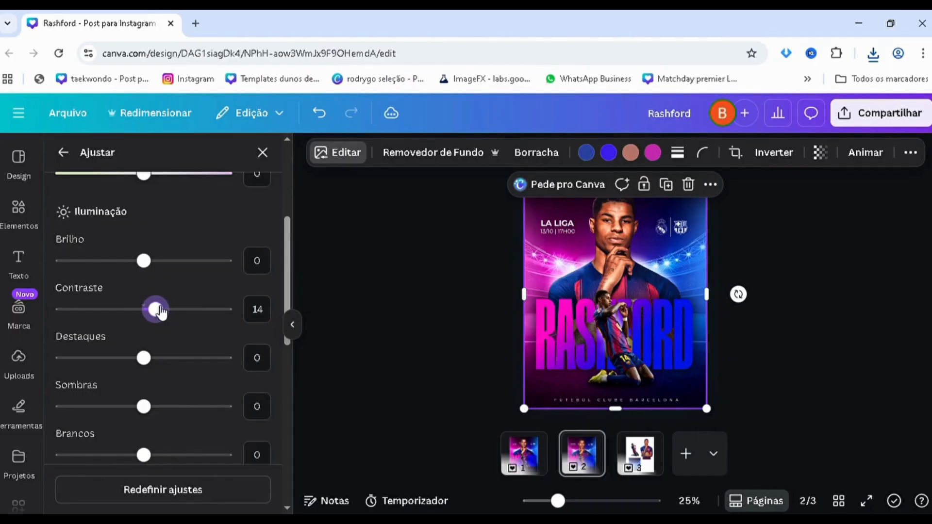
# Set the flattened poster's saturation to 9 and clarity to 3
pyautogui.scroll(-5, 151, 387)
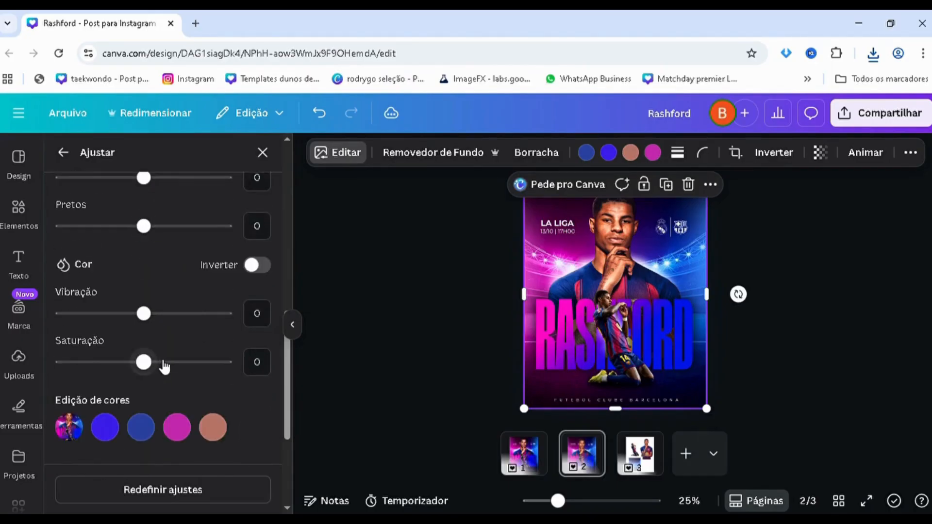
pyautogui.moveTo(165, 368); pyautogui.dragTo(156, 368)
pyautogui.scroll(-3, 144, 391)
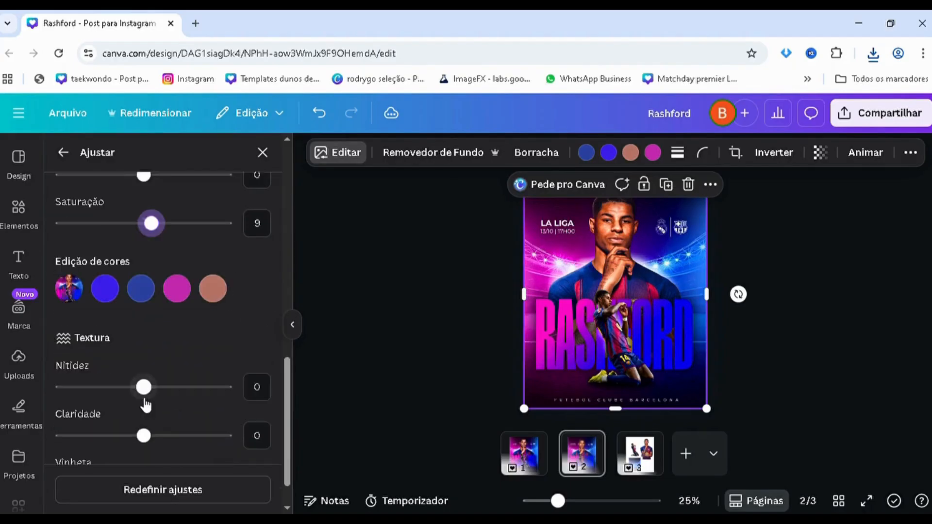
pyautogui.moveTo(152, 443); pyautogui.dragTo(153, 449)
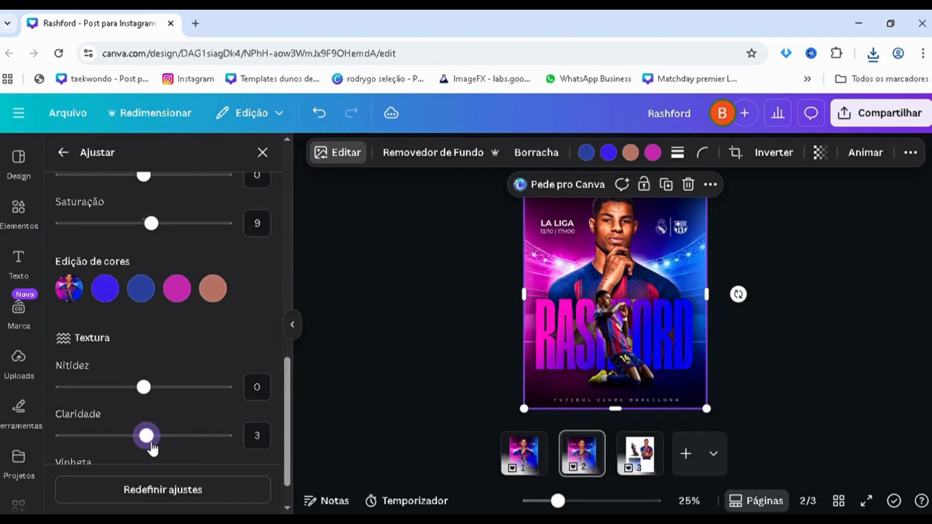
pyautogui.scroll(5, 154, 336)
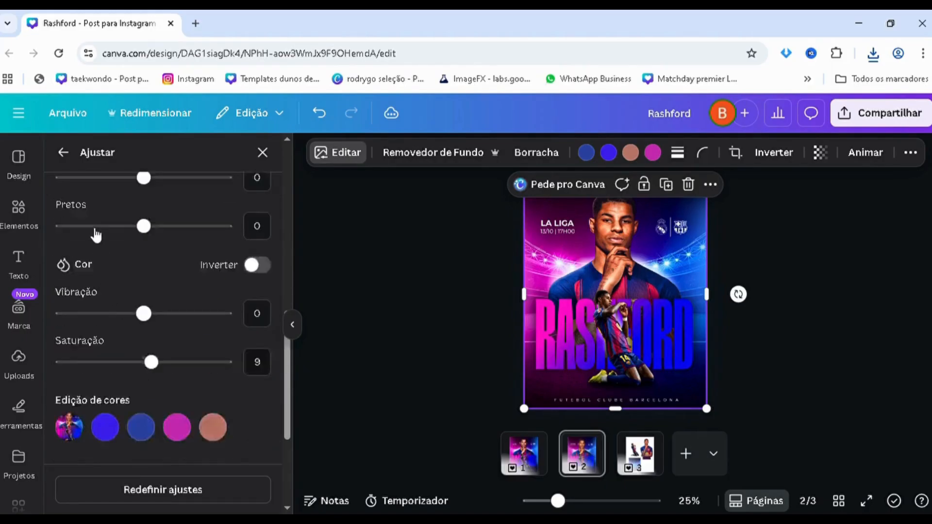
# Try the Fresco filter on the flattened poster, apply Belvedere instead, and reduce its intensity to a low level
pyautogui.click(63, 153)
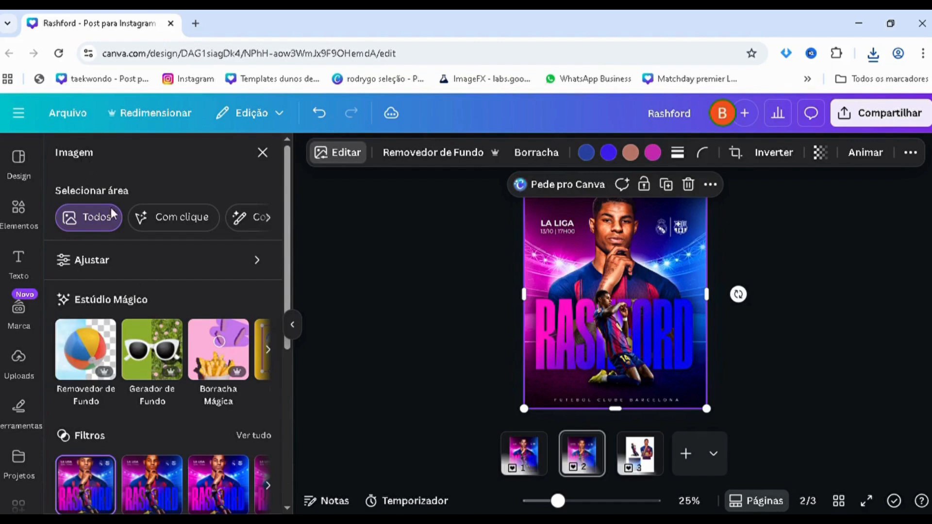
pyautogui.scroll(-2, 113, 214)
pyautogui.click(154, 434)
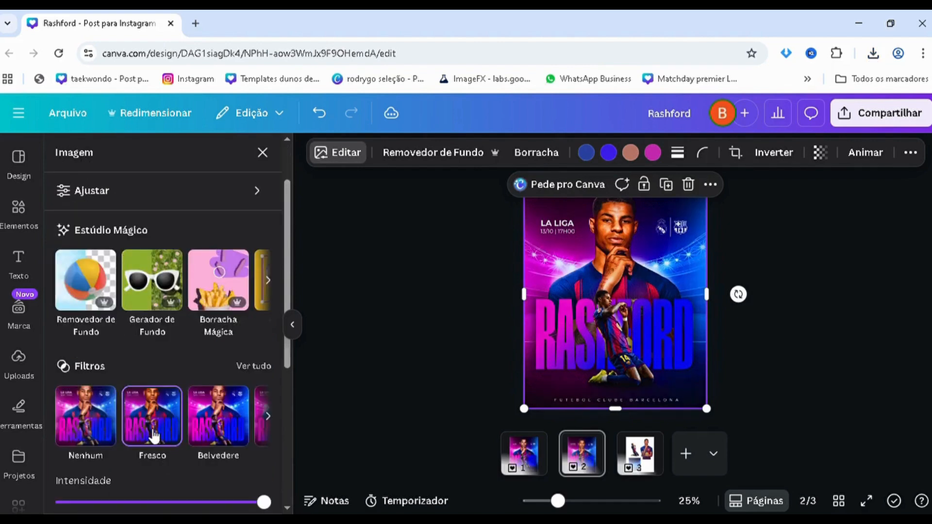
pyautogui.click(197, 435)
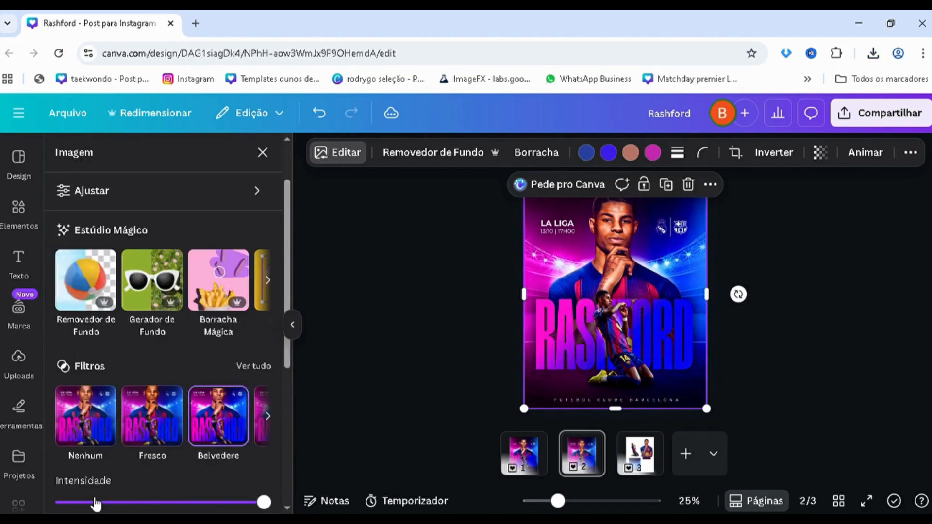
pyautogui.moveTo(101, 504); pyautogui.dragTo(79, 504)
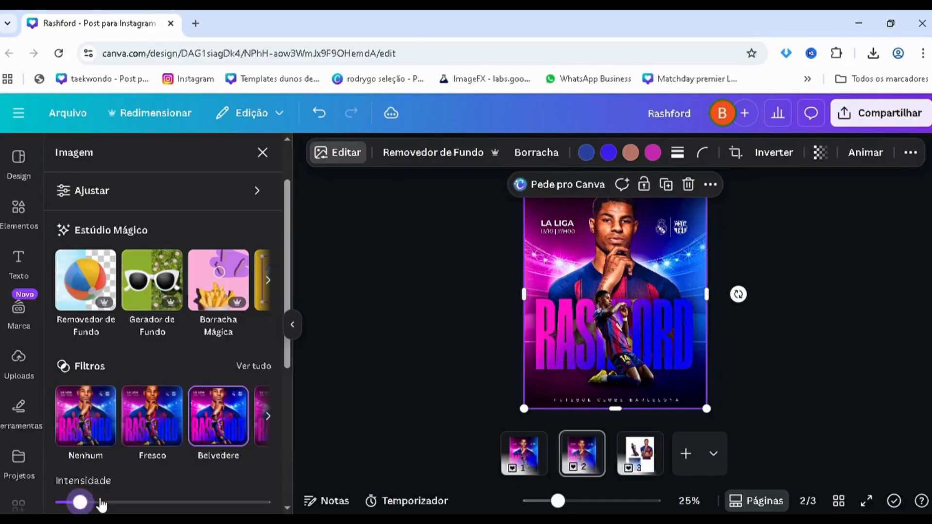
# Examine the filtered poster on page 2 at closer and wider views, checking its colours and how it covers the page
pyautogui.moveTo(556, 502); pyautogui.dragTo(572, 503)
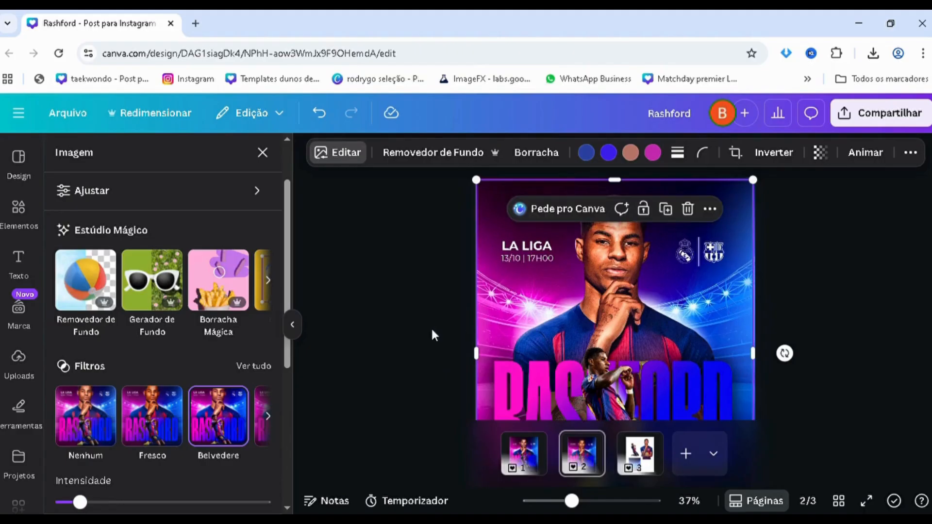
pyautogui.click(411, 358)
pyautogui.scroll(-3, 557, 314)
pyautogui.click(558, 314)
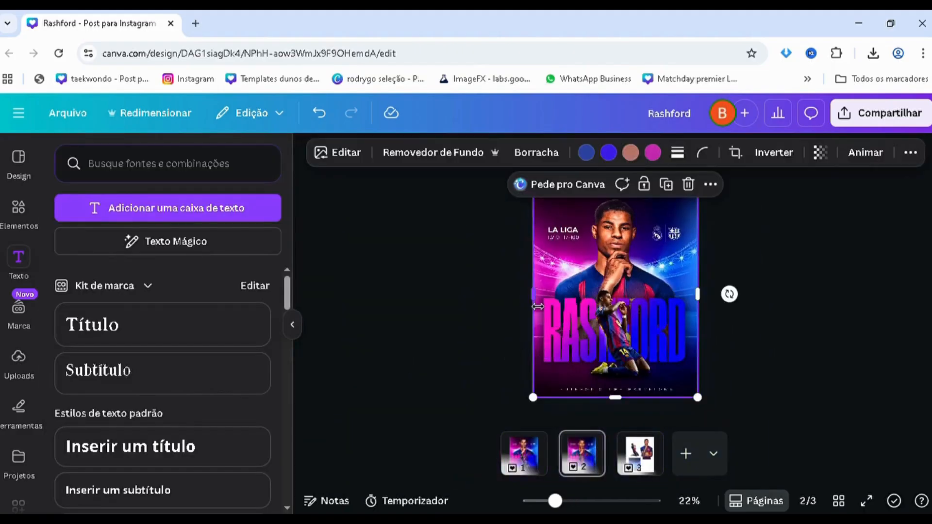
pyautogui.moveTo(538, 306)
pyautogui.mouseDown()
pyautogui.moveTo(768, 310)
pyautogui.moveTo(534, 317)
pyautogui.mouseUp()
pyautogui.click(411, 231)
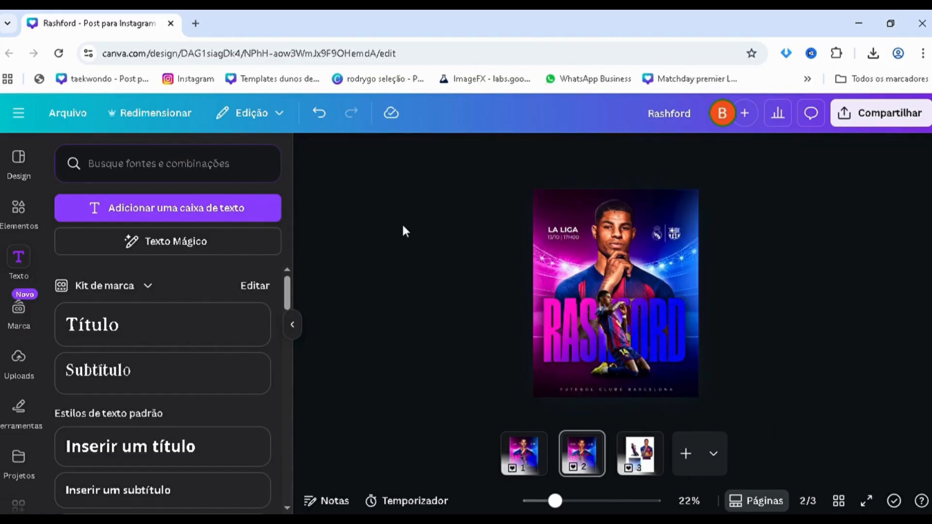
pyautogui.scroll(5, 402, 223)
pyautogui.scroll(-6, 398, 220)
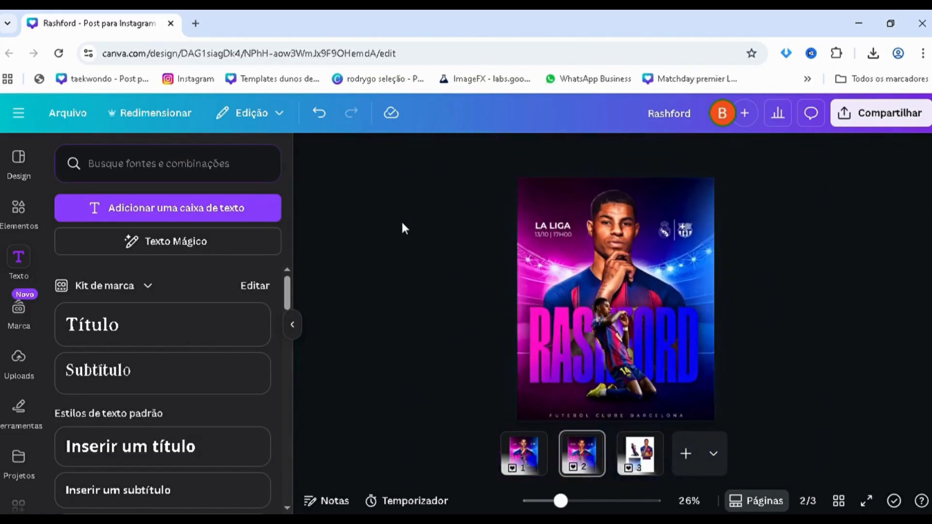
pyautogui.click(529, 191)
pyautogui.click(462, 218)
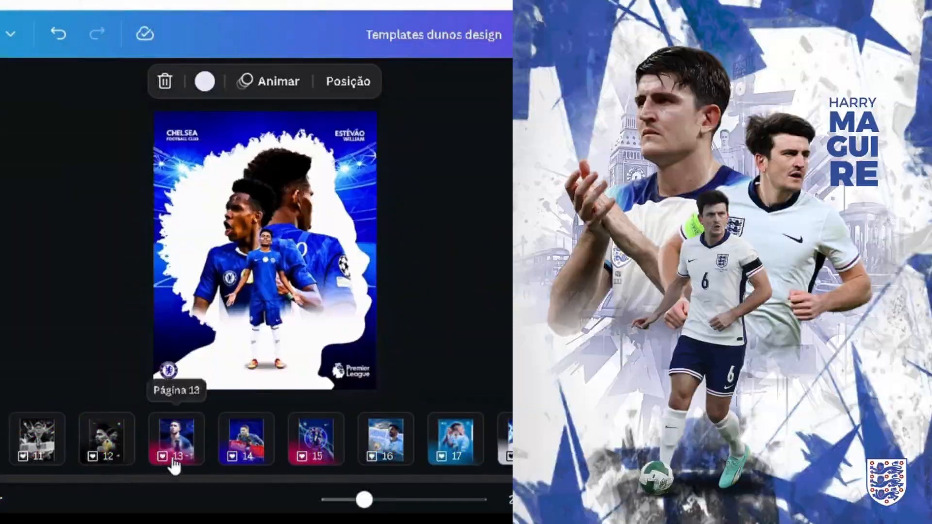
# Browse through the page thumbnails of the Templates dunos design file
pyautogui.hscroll(12, 173, 468)
pyautogui.hscroll(13, 257, 439)
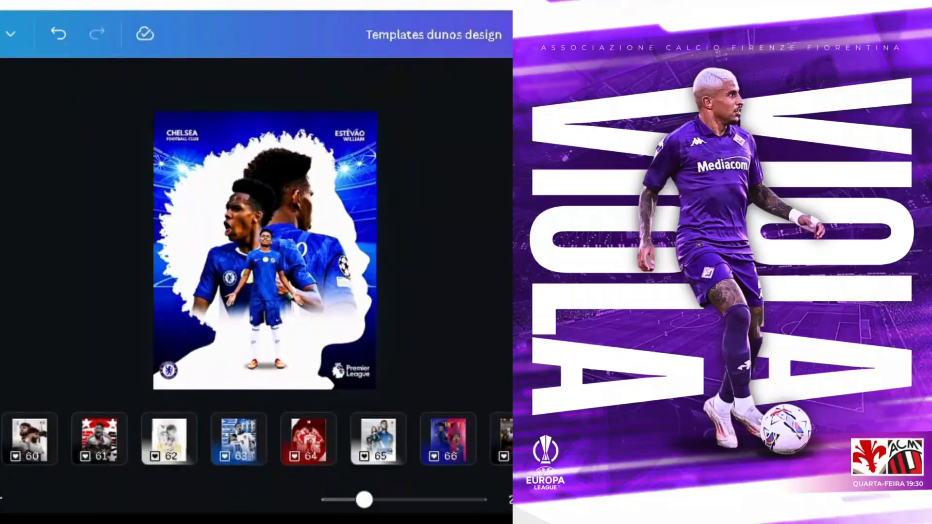
pyautogui.hscroll(5, 433, 479)
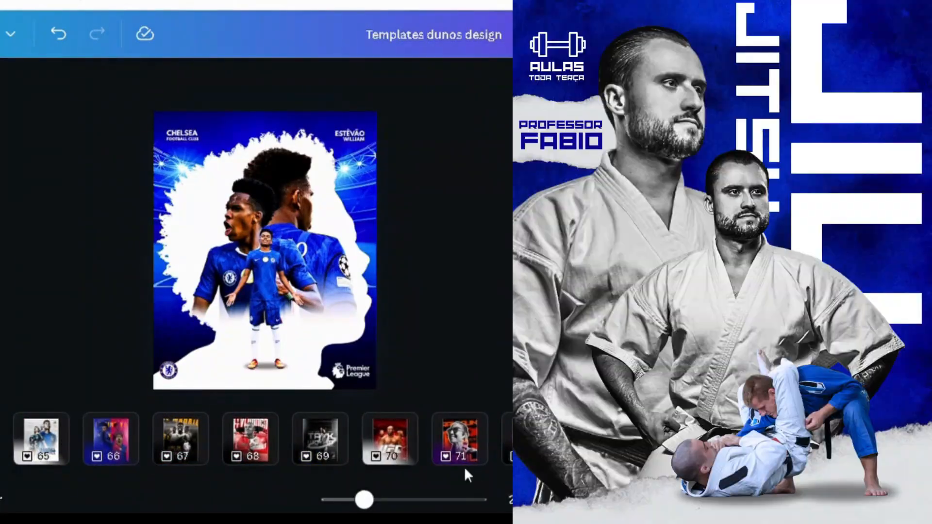
pyautogui.hscroll(5, 464, 462)
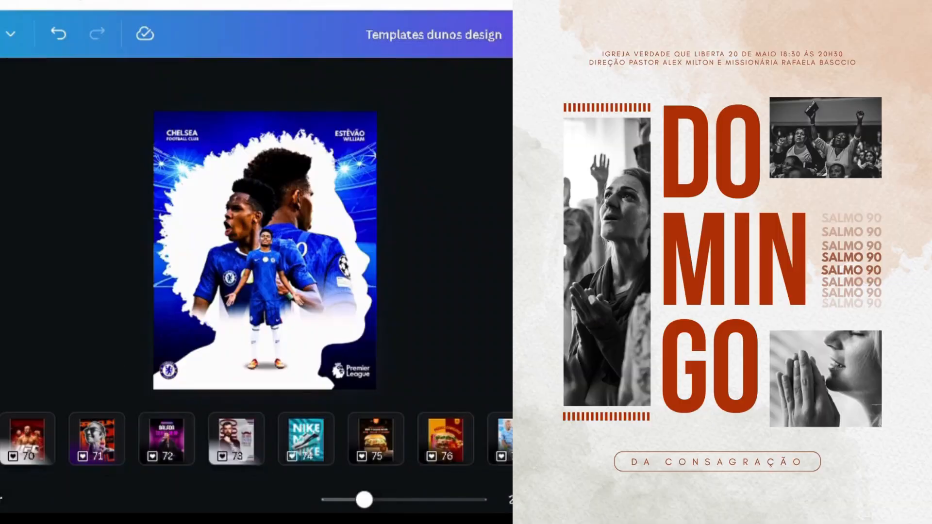
pyautogui.hscroll(3, 258, 439)
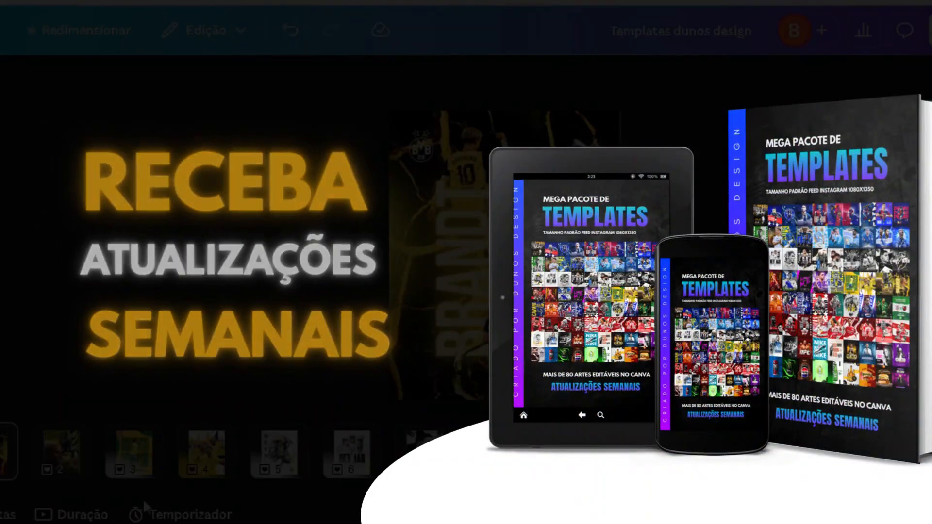